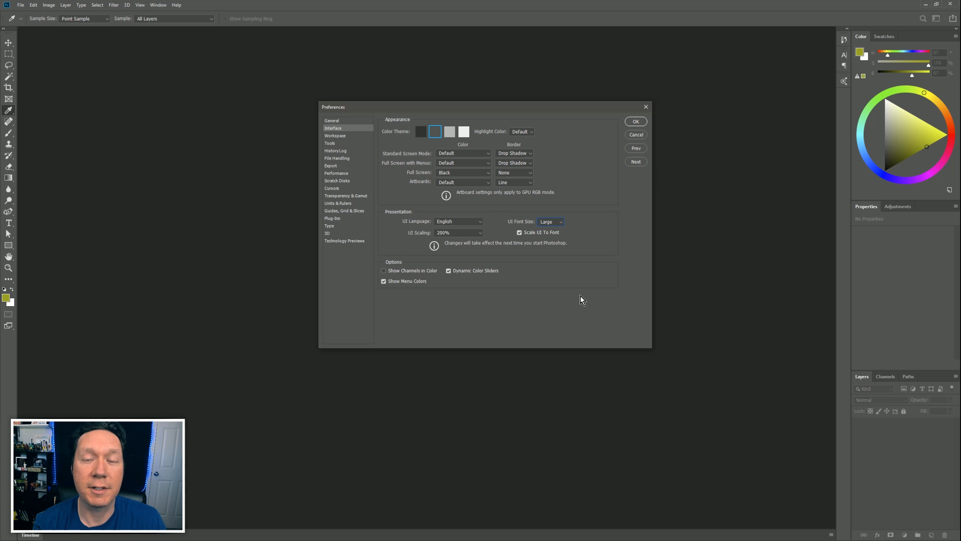
# Step: Set the UI font size to Tiny with Scale UI To Font enabled, confirm the preferences, and close the program for a restart
pyautogui.click(550, 222)
pyautogui.click(550, 223)
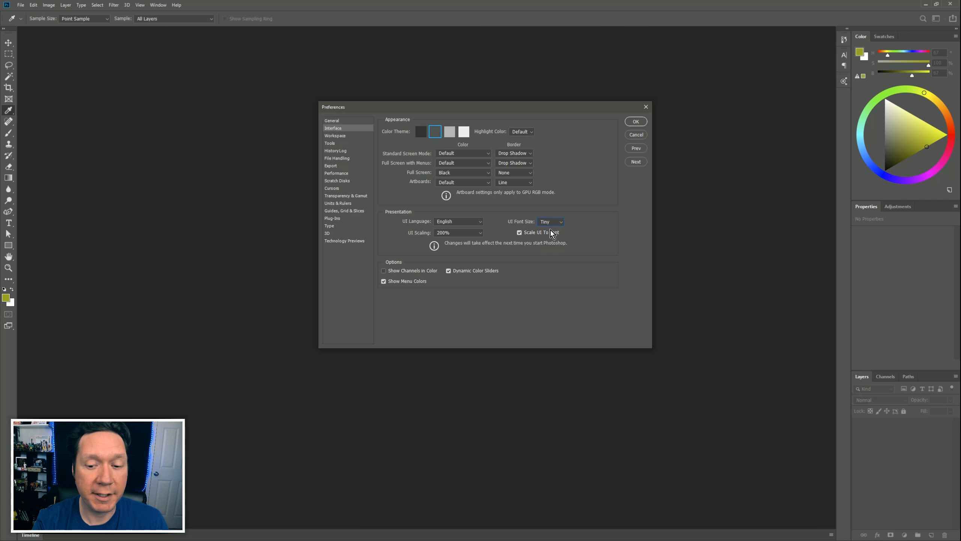
pyautogui.click(636, 122)
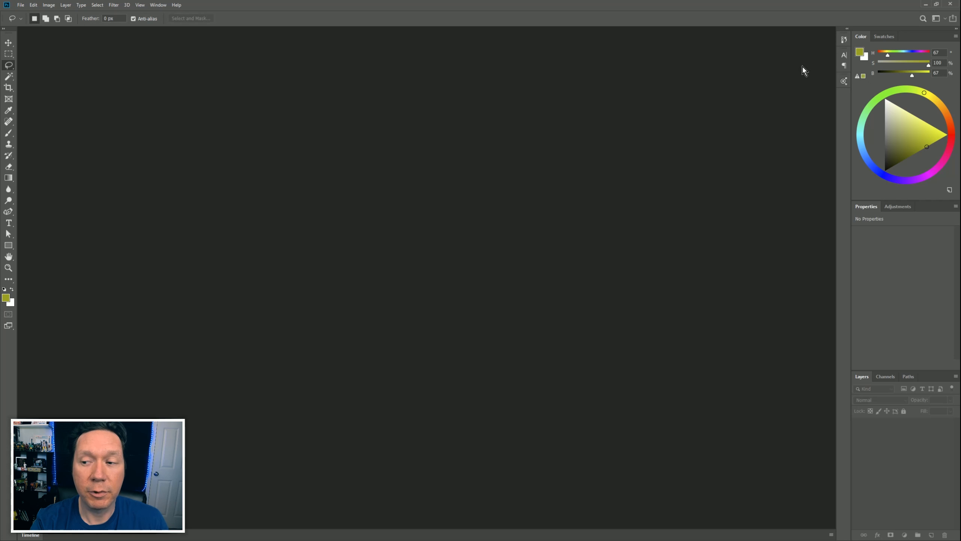
pyautogui.click(952, 5)
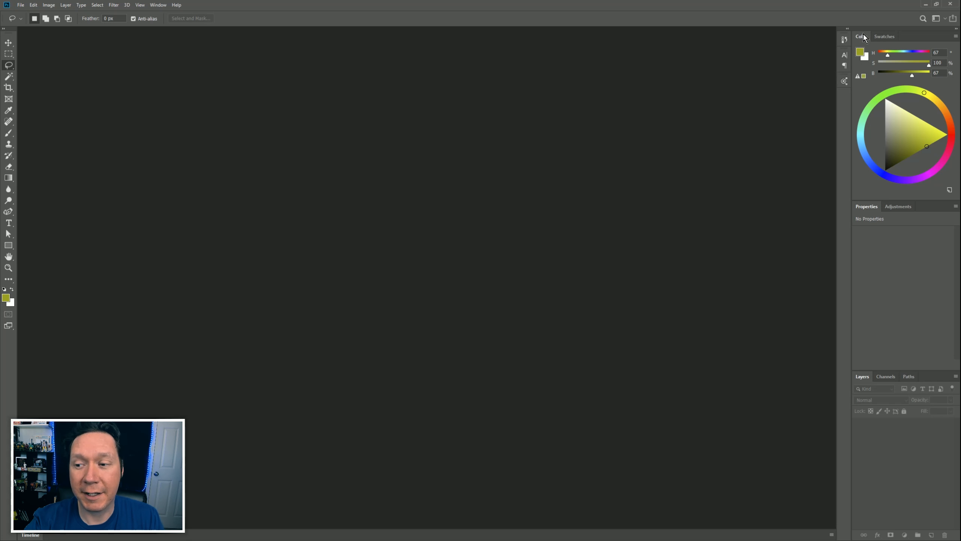
# Step: Float the Color panel over the canvas area and dock it back in its group beside Swatches
pyautogui.moveTo(860, 38); pyautogui.dragTo(753, 132)
pyautogui.moveTo(676, 143); pyautogui.dragTo(888, 36)
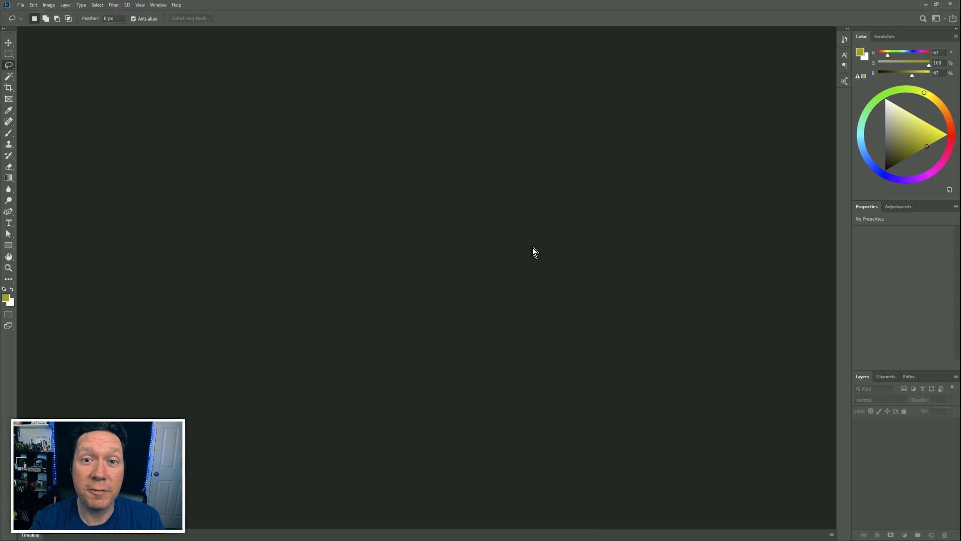
# Step: Lock the workspace so that the panels cannot be moved out of place
pyautogui.click(158, 5)
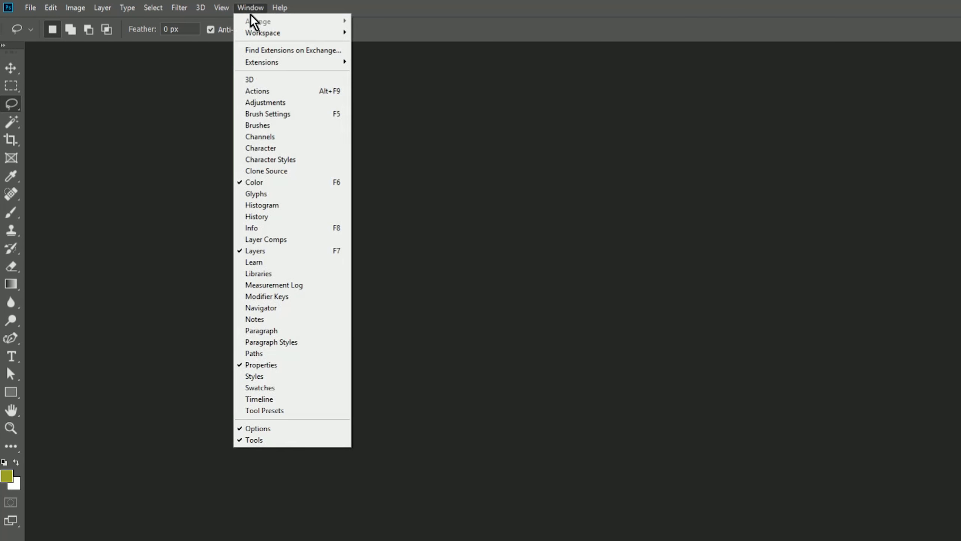
pyautogui.moveTo(265, 33)
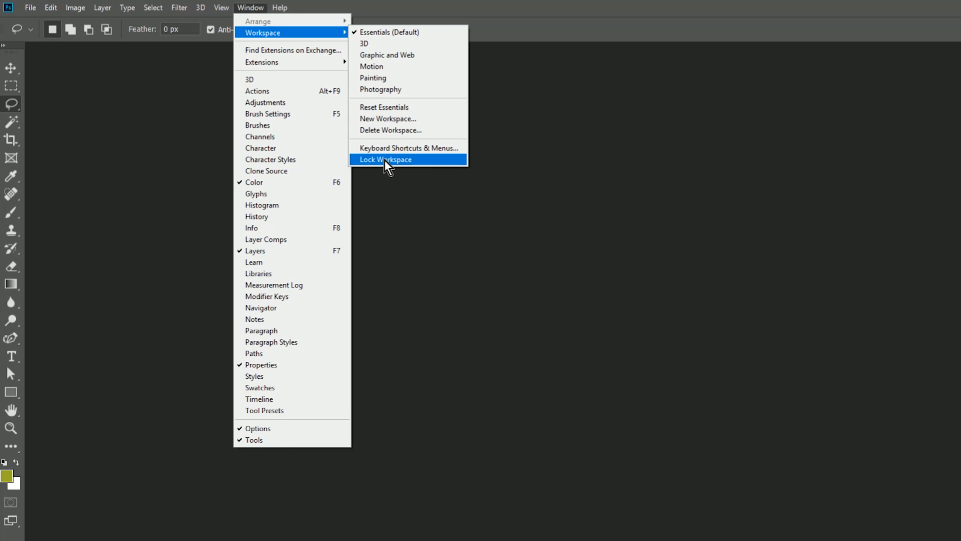
pyautogui.click(389, 161)
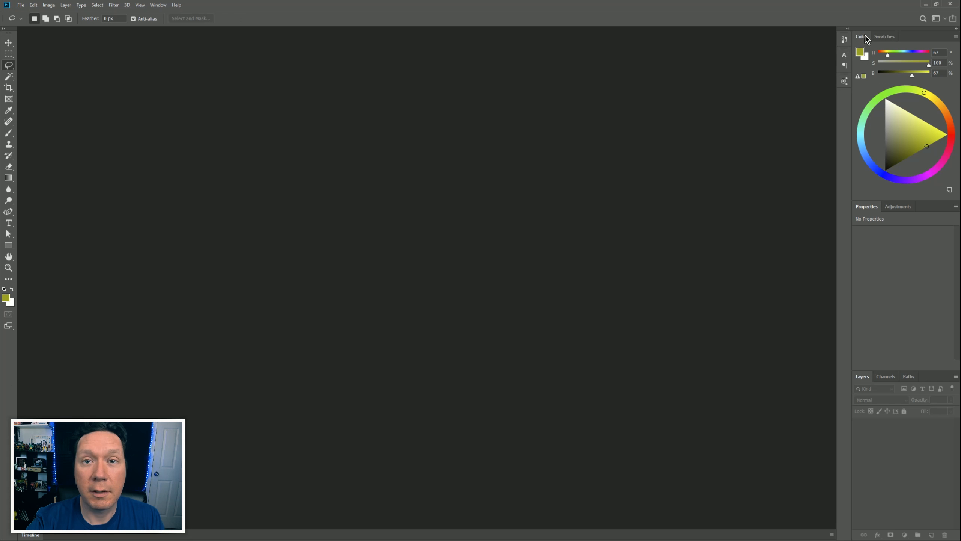
# Step: Show the Swatches panel and reduce the height of the Color and Swatches panel group
pyautogui.click(882, 37)
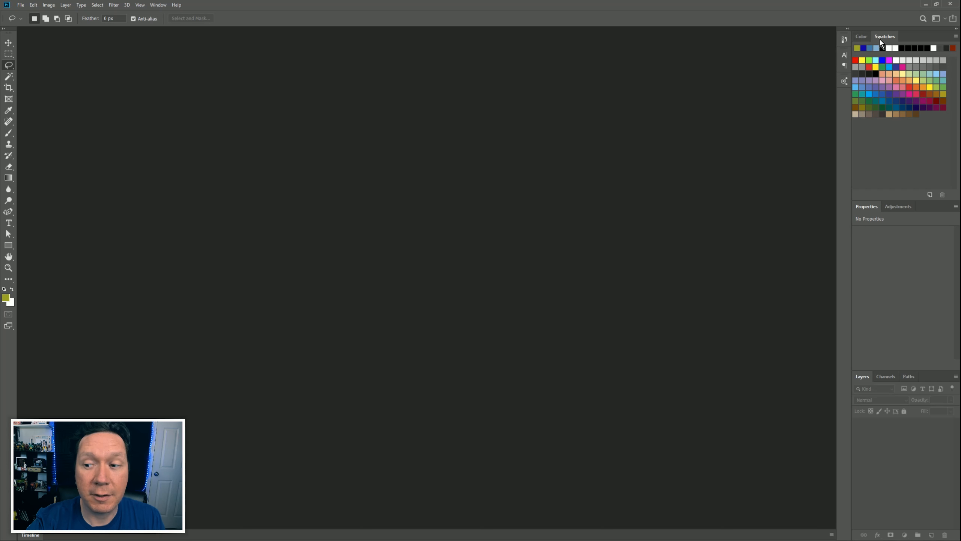
pyautogui.click(865, 36)
pyautogui.click(887, 36)
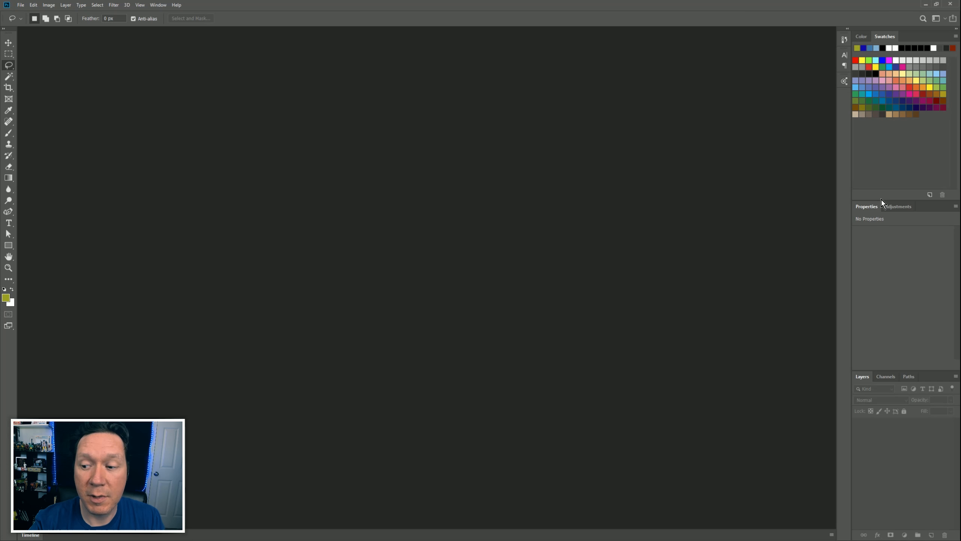
pyautogui.moveTo(882, 200); pyautogui.dragTo(882, 151)
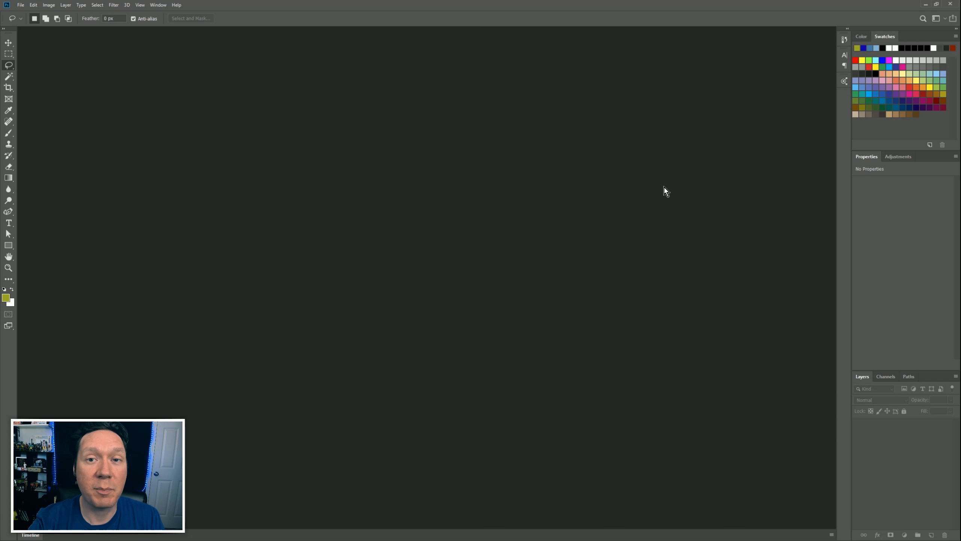
# Step: Unlock the workspace so that the panels can be rearranged again
pyautogui.click(158, 5)
pyautogui.moveTo(182, 21)
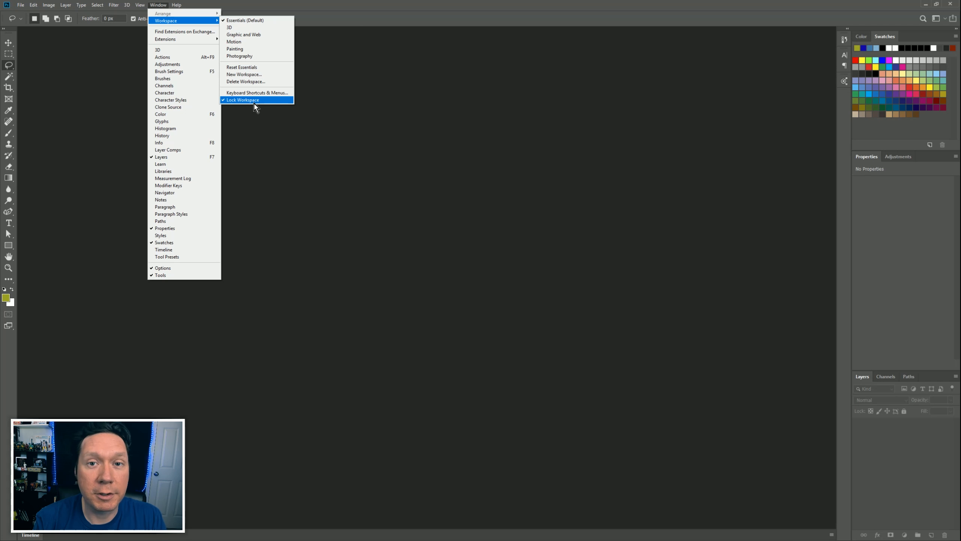
pyautogui.click(254, 102)
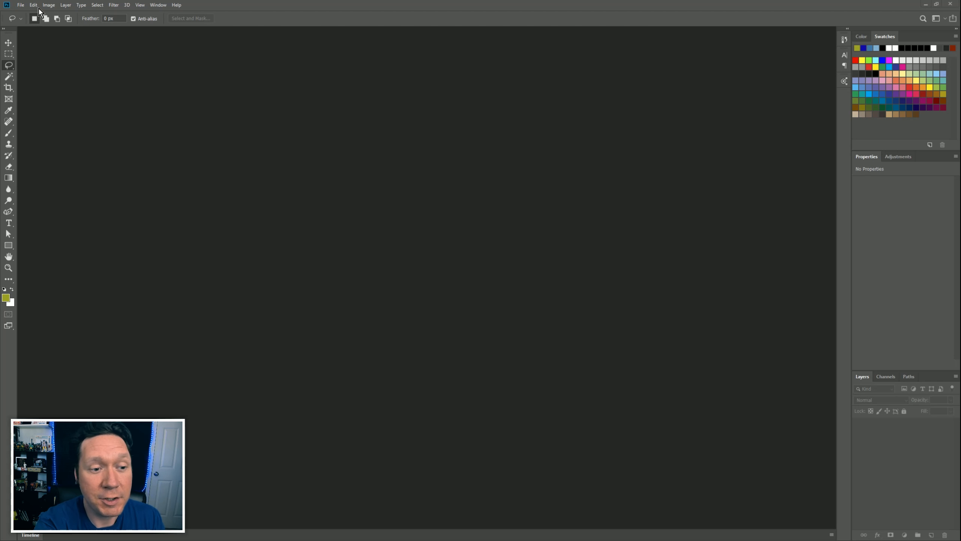
# Step: Create a new document from the recent custom preset of 2560 x 1440 px at 72 ppi
pyautogui.click(21, 5)
pyautogui.click(28, 15)
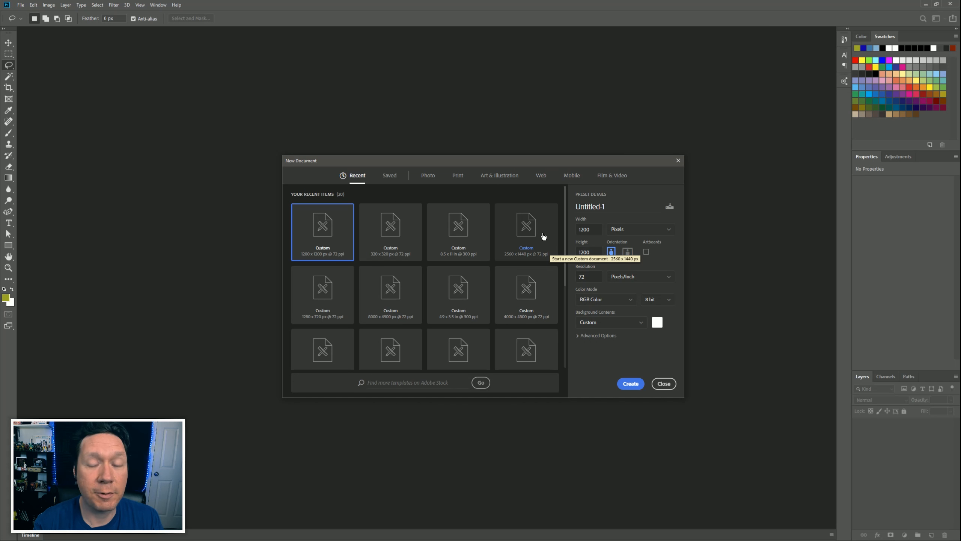
pyautogui.click(541, 232)
pyautogui.click(631, 386)
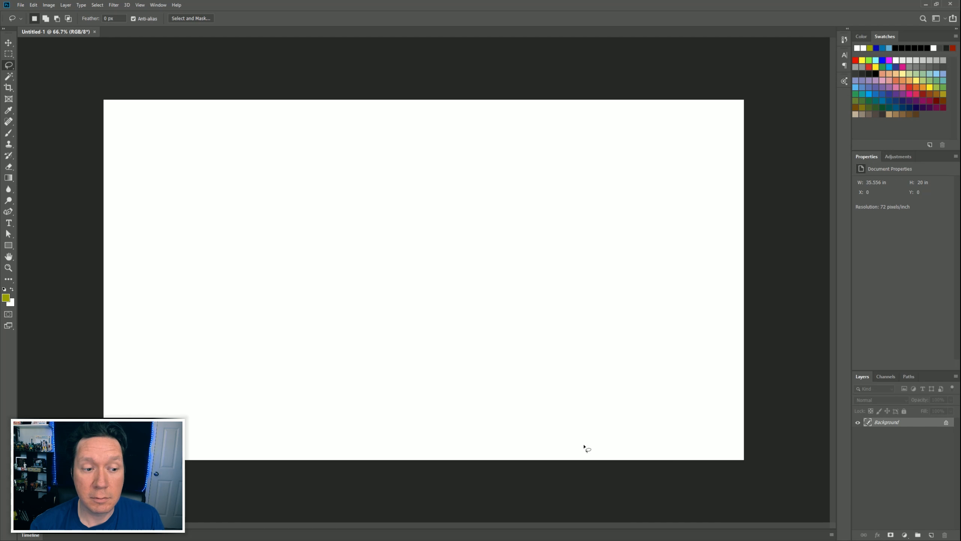
# Step: Activate the Brush tool, pick black as the foreground color, and bring the Color panel to the front
pyautogui.click(9, 133)
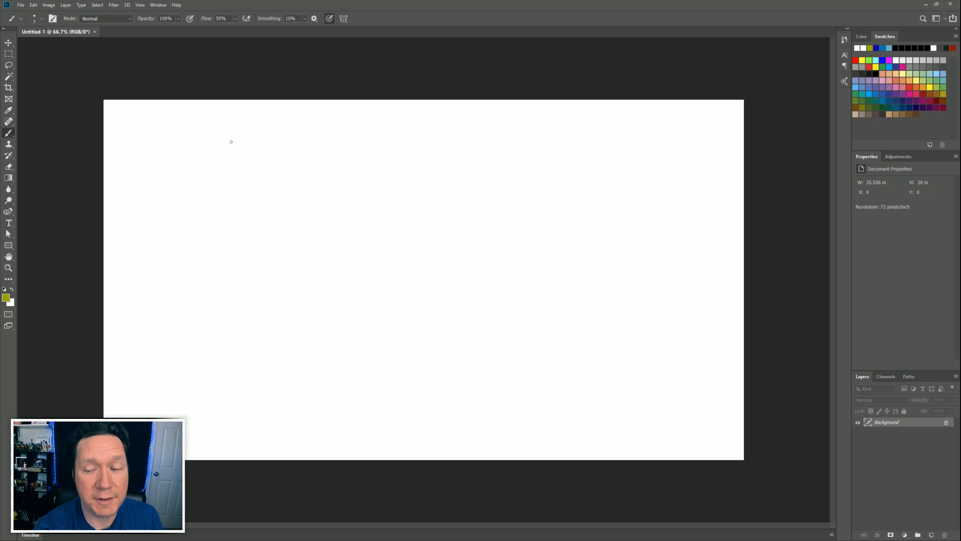
pyautogui.click(898, 47)
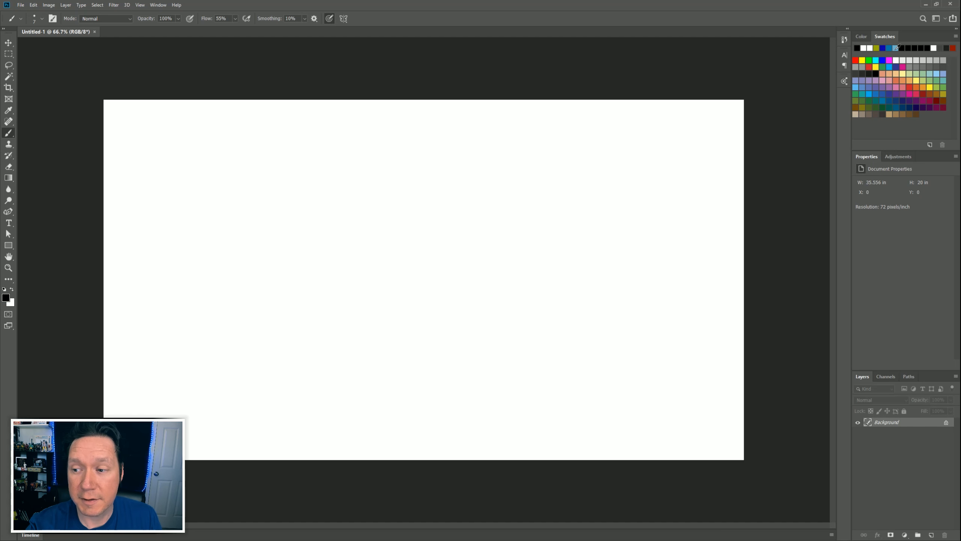
pyautogui.click(867, 36)
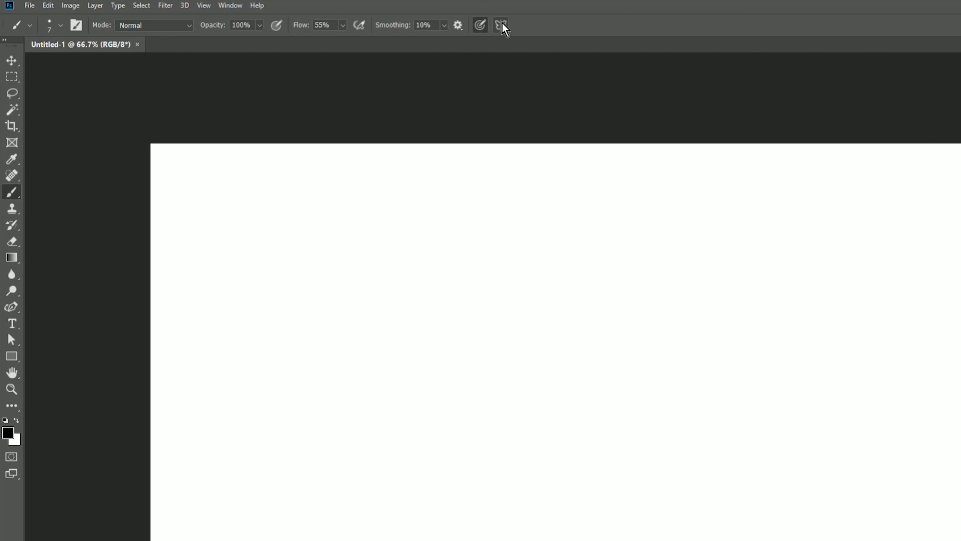
# Step: Turn on radial paint symmetry with a segment count of 5 and commit the symmetry path at its default placement
pyautogui.click(502, 23)
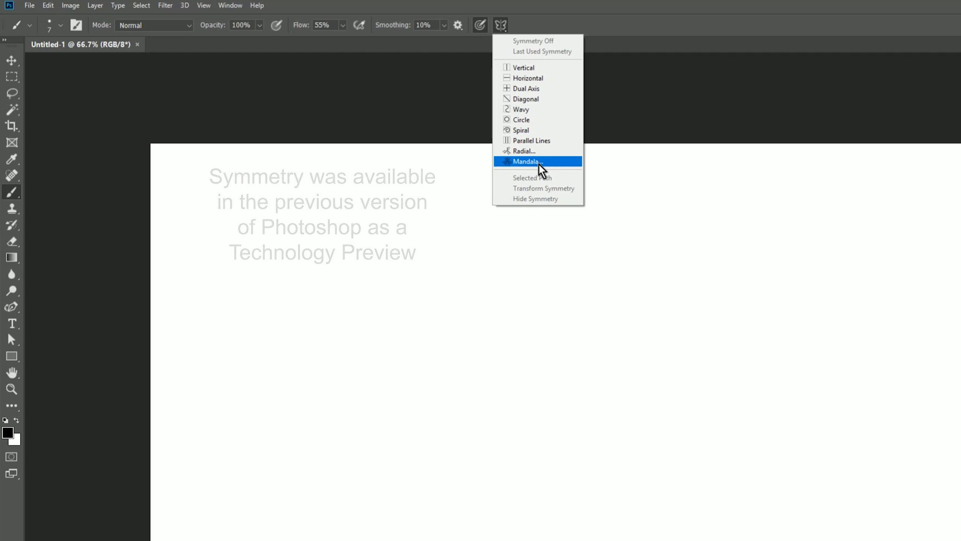
pyautogui.click(536, 151)
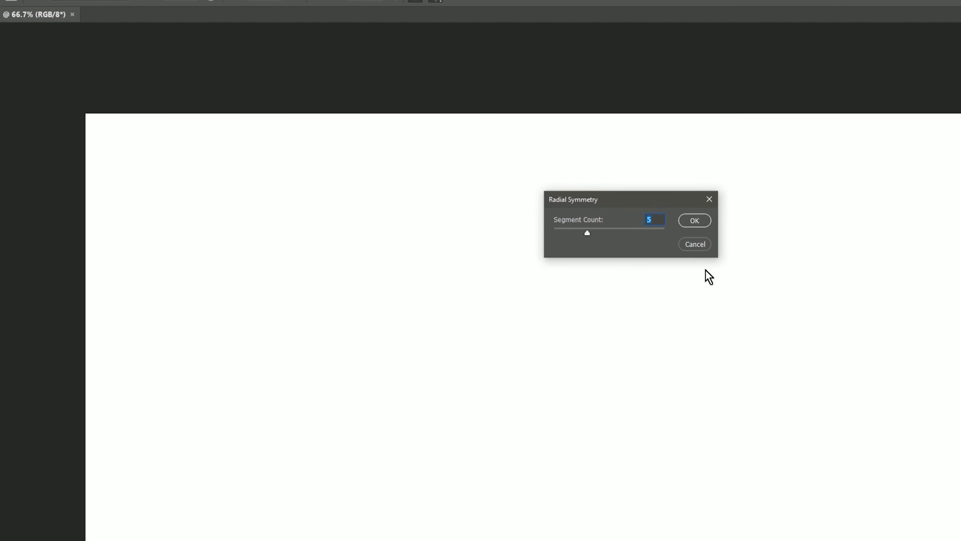
pyautogui.moveTo(514, 197); pyautogui.dragTo(499, 200)
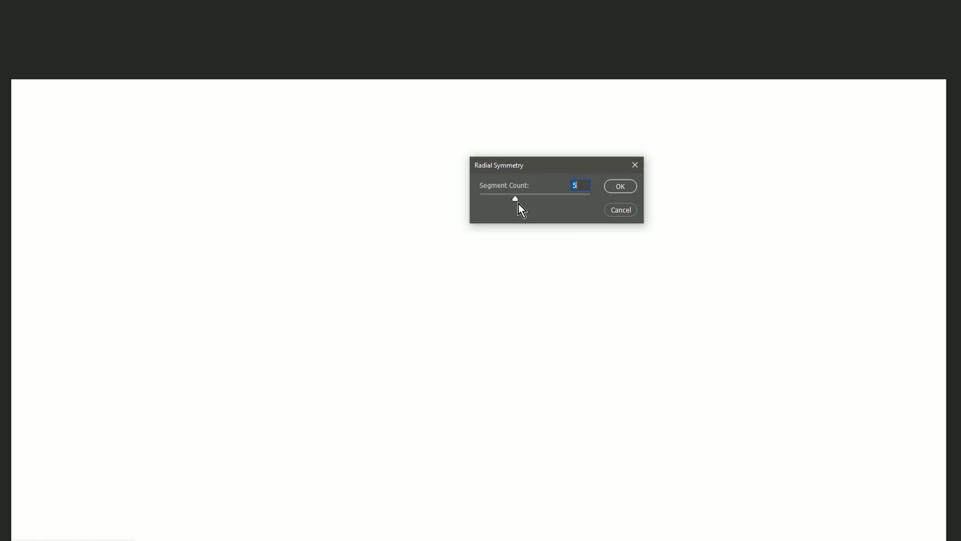
pyautogui.click(622, 185)
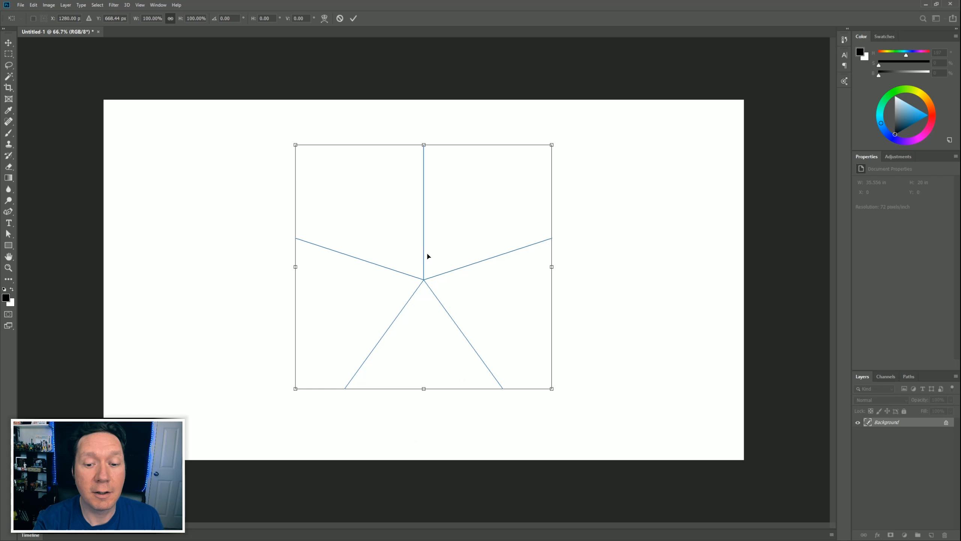
pyautogui.click(354, 18)
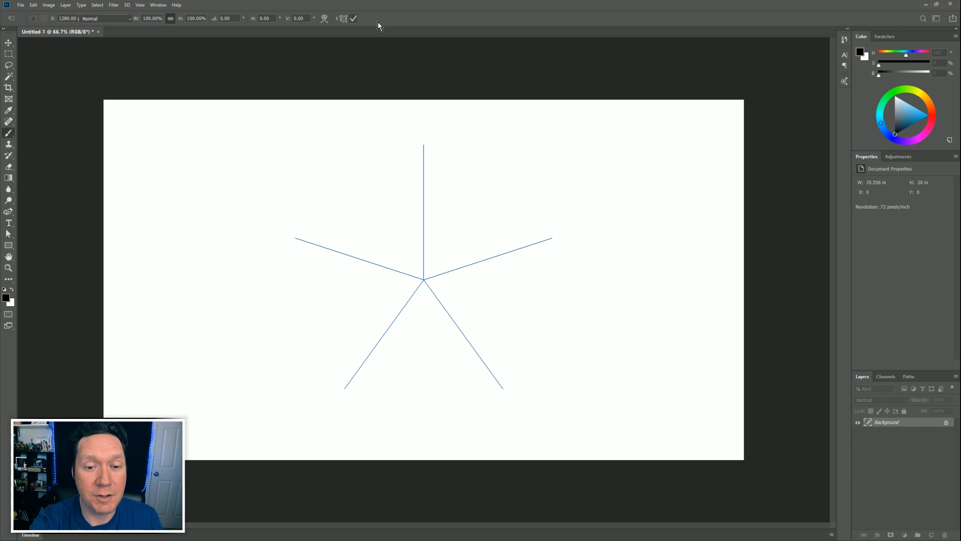
# Step: Brush a wavy trial stroke, undo it, and paint a large curled petal outline starting and ending at the symmetry center
pyautogui.press('b')
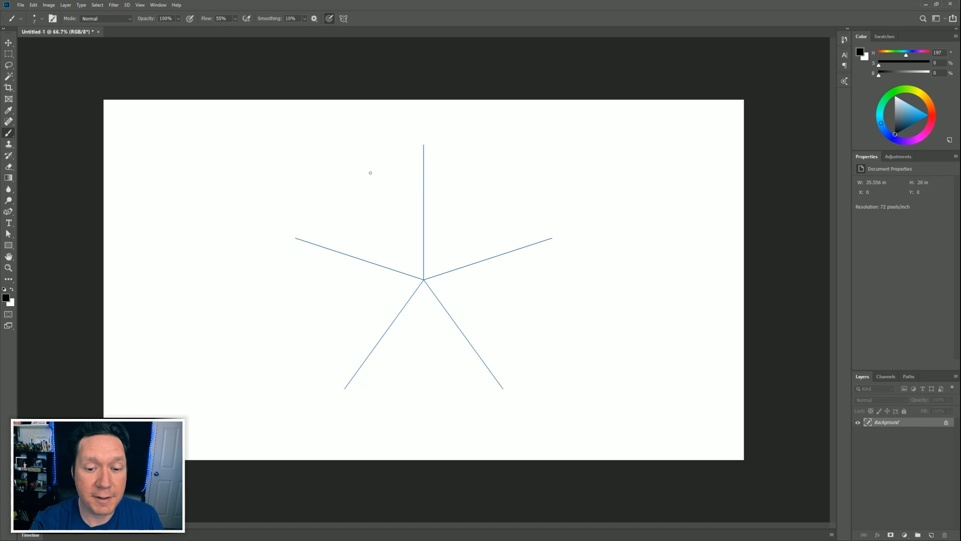
pyautogui.moveTo(363, 163)
pyautogui.mouseDown()
pyautogui.moveTo(349, 189)
pyautogui.moveTo(361, 206)
pyautogui.moveTo(395, 216)
pyautogui.moveTo(408, 258)
pyautogui.mouseUp()
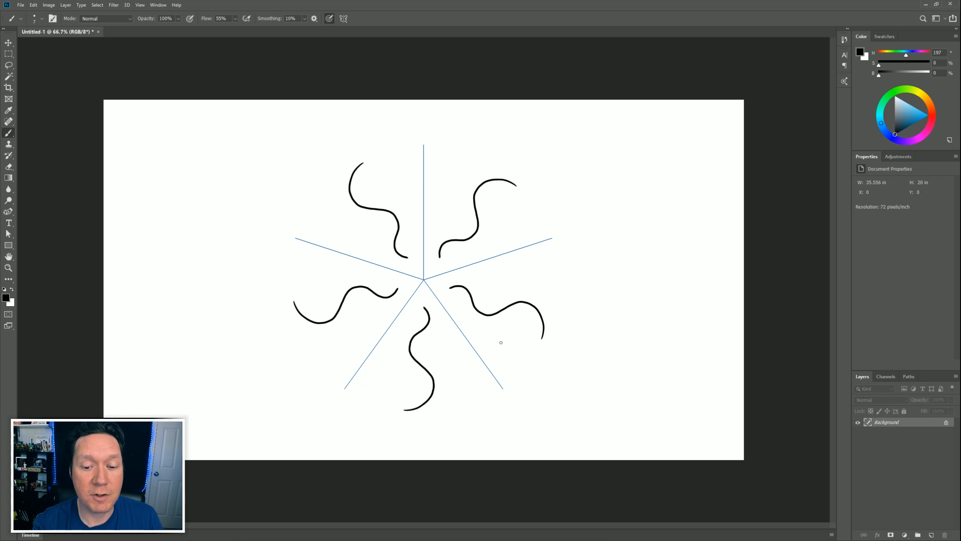
pyautogui.hotkey('ctrl', 'z')
pyautogui.moveTo(421, 275)
pyautogui.mouseDown()
pyautogui.moveTo(410, 251)
pyautogui.moveTo(490, 186)
pyautogui.moveTo(483, 150)
pyautogui.moveTo(465, 146)
pyautogui.moveTo(523, 139)
pyautogui.moveTo(532, 198)
pyautogui.moveTo(481, 228)
pyautogui.moveTo(440, 237)
pyautogui.moveTo(419, 269)
pyautogui.mouseUp()
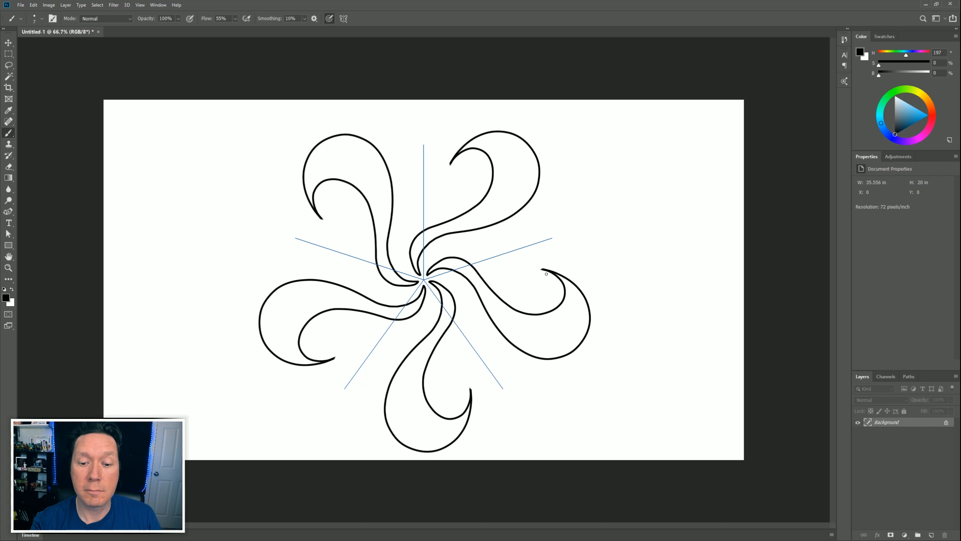
# Step: Disable the Radial Symmetry 1 path, paint a short squiggle without symmetry between the upper petals, and undo the squiggle
pyautogui.click(909, 376)
pyautogui.click(919, 391)
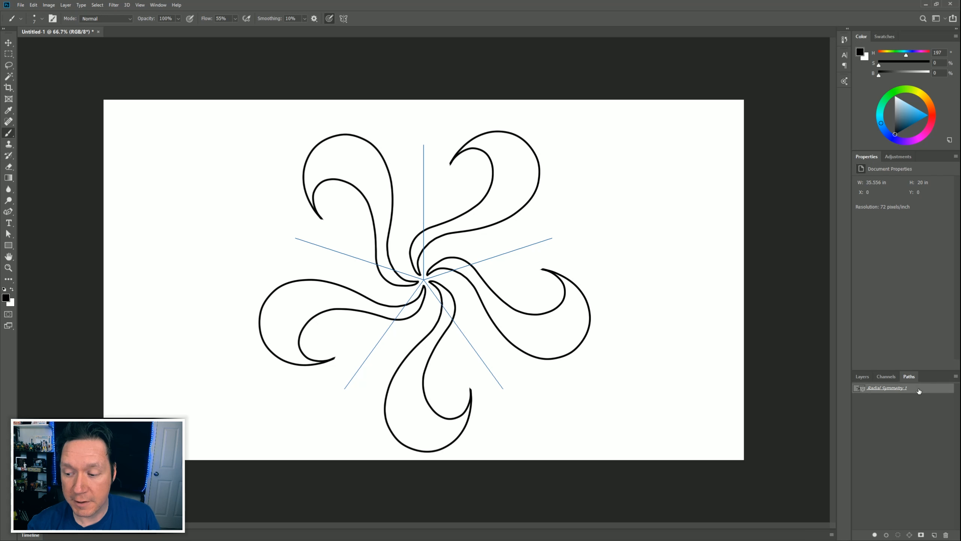
pyautogui.rightClick(910, 391)
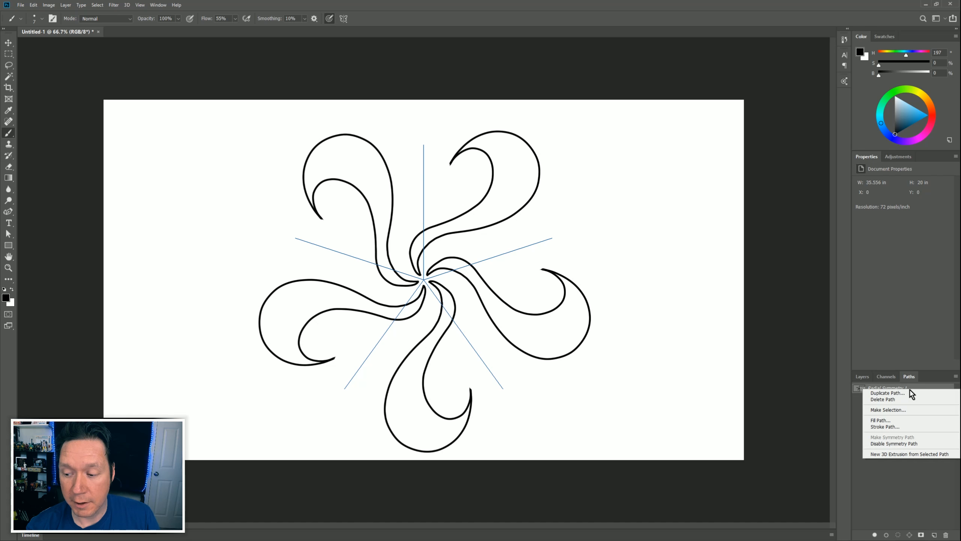
pyautogui.click(904, 444)
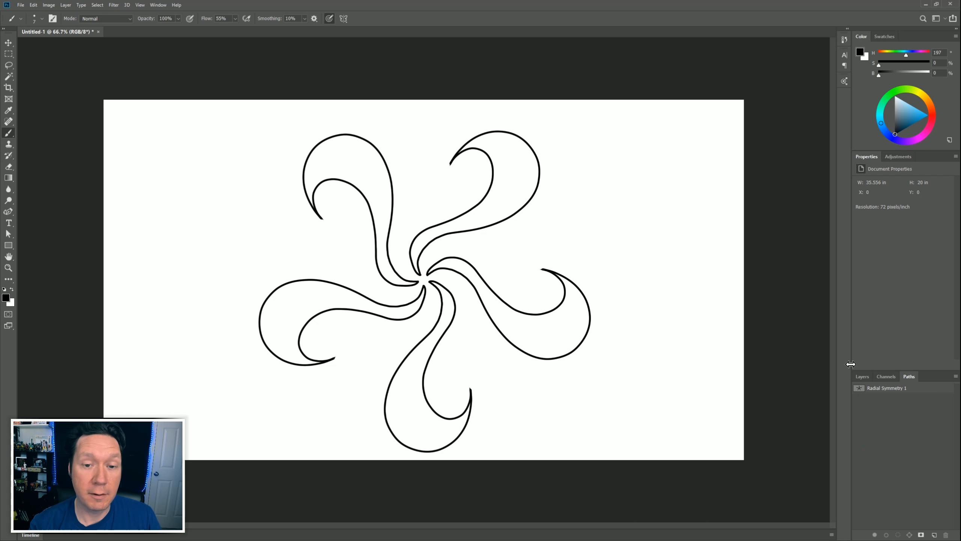
pyautogui.moveTo(422, 195); pyautogui.dragTo(458, 208)
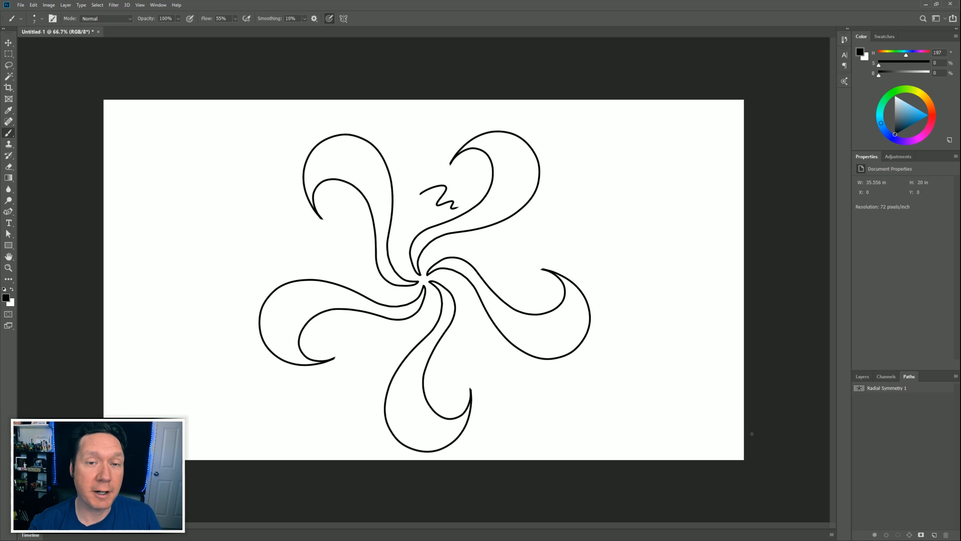
pyautogui.hotkey('ctrl', 'z')
# Step: Make Radial Symmetry 1 the symmetry path again and paint a small teardrop outline between two petals
pyautogui.rightClick(892, 391)
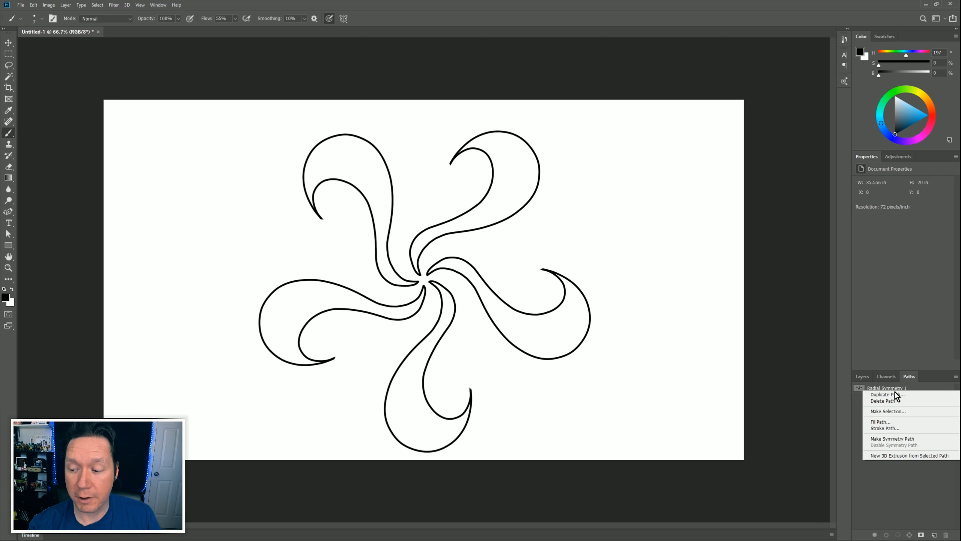
pyautogui.click(902, 439)
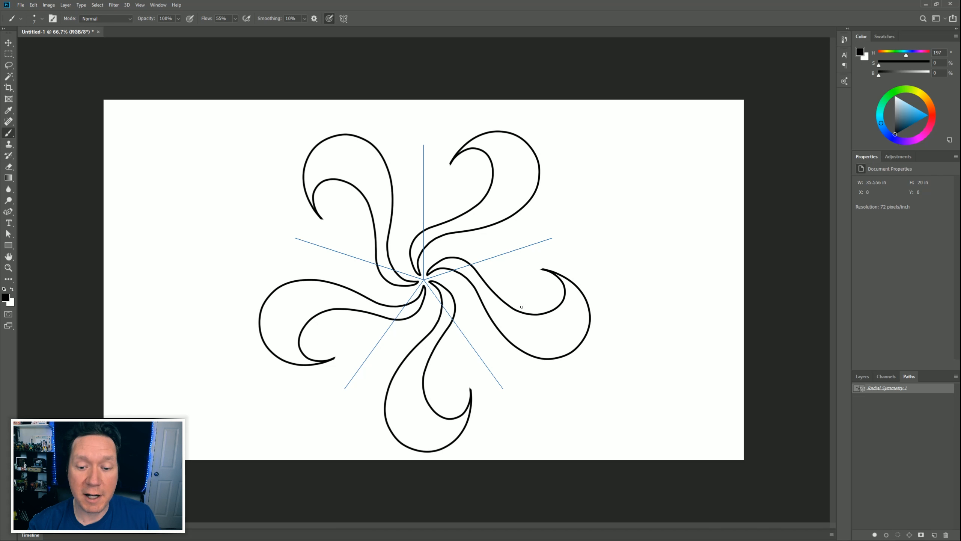
pyautogui.moveTo(403, 208)
pyautogui.mouseDown()
pyautogui.moveTo(415, 181)
pyautogui.moveTo(409, 164)
pyautogui.moveTo(402, 205)
pyautogui.mouseUp()
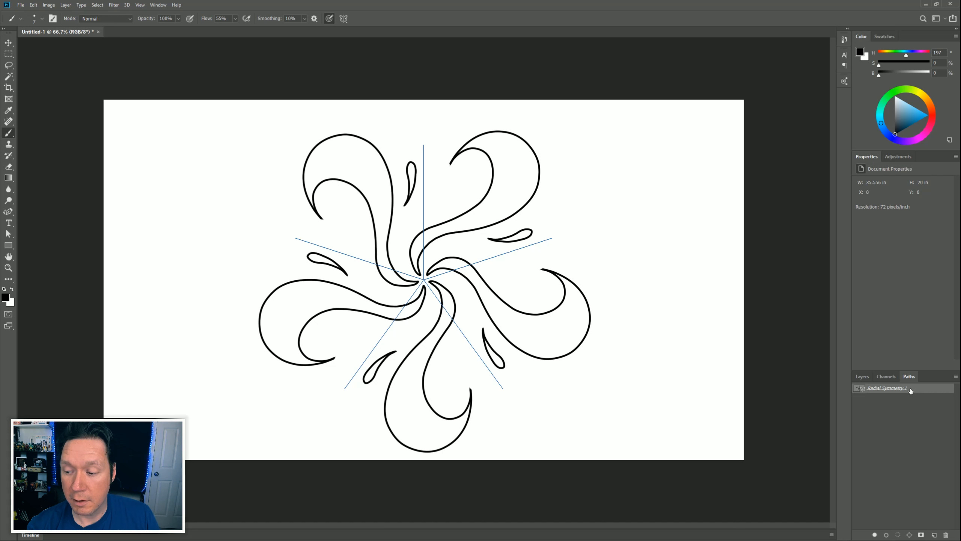
# Step: Delete the Radial Symmetry 1 path from the document
pyautogui.click(947, 535)
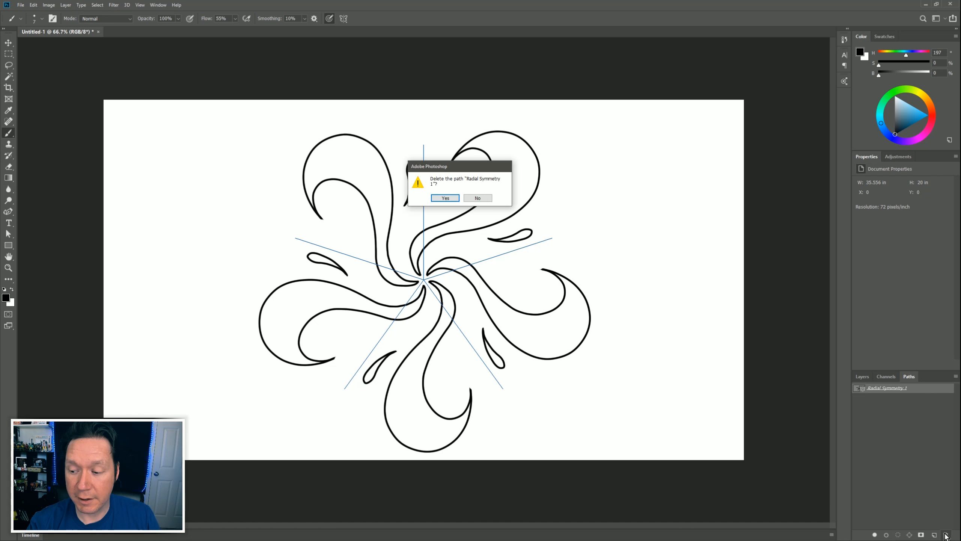
pyautogui.press('Return')
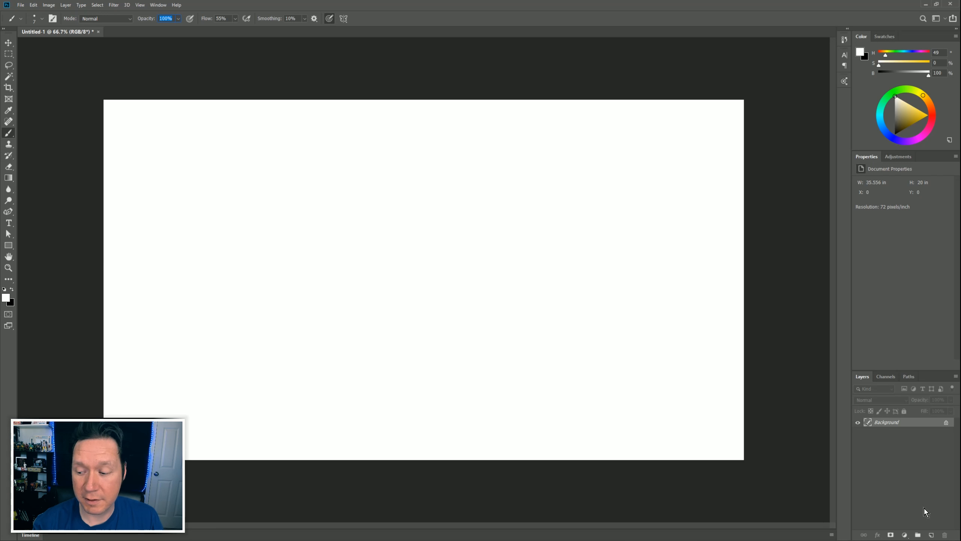
# Step: Add a new empty layer above the Background layer
pyautogui.click(931, 534)
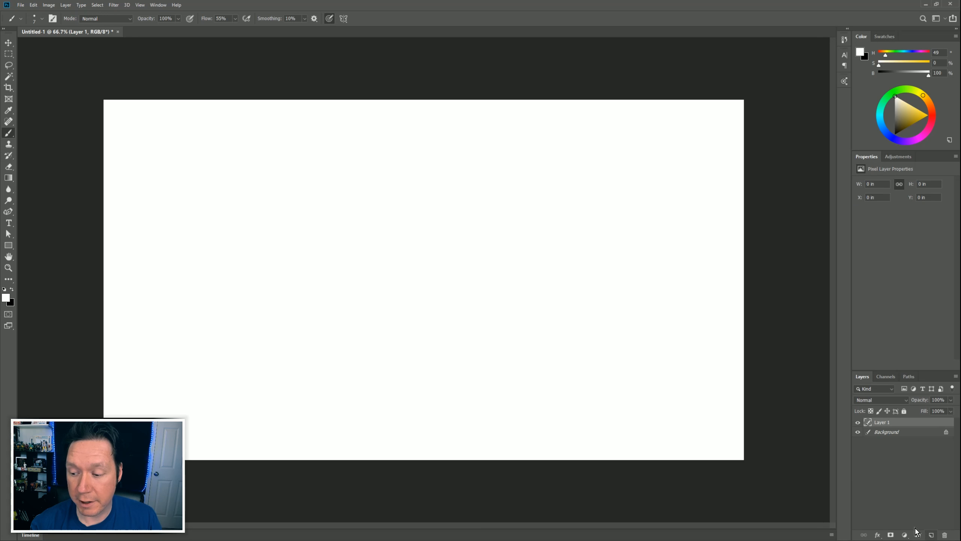
# Step: Set up a Mandala symmetry path with a segment count of 5 and accept its default placement
pyautogui.click(344, 18)
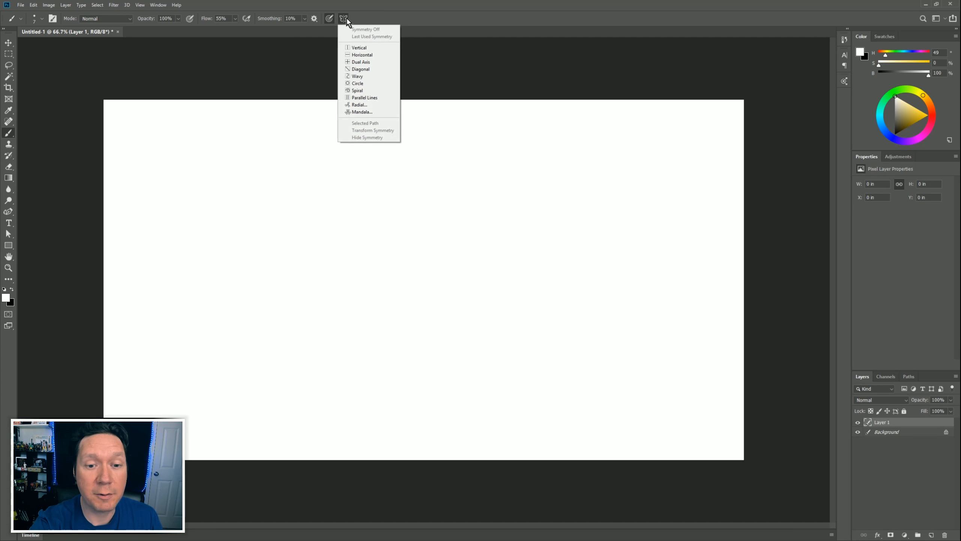
pyautogui.click(366, 112)
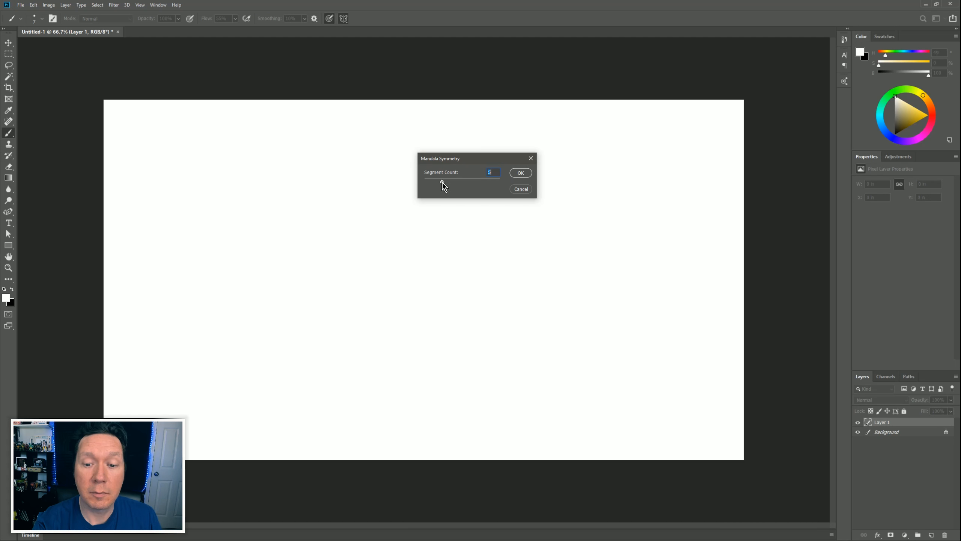
pyautogui.click(522, 174)
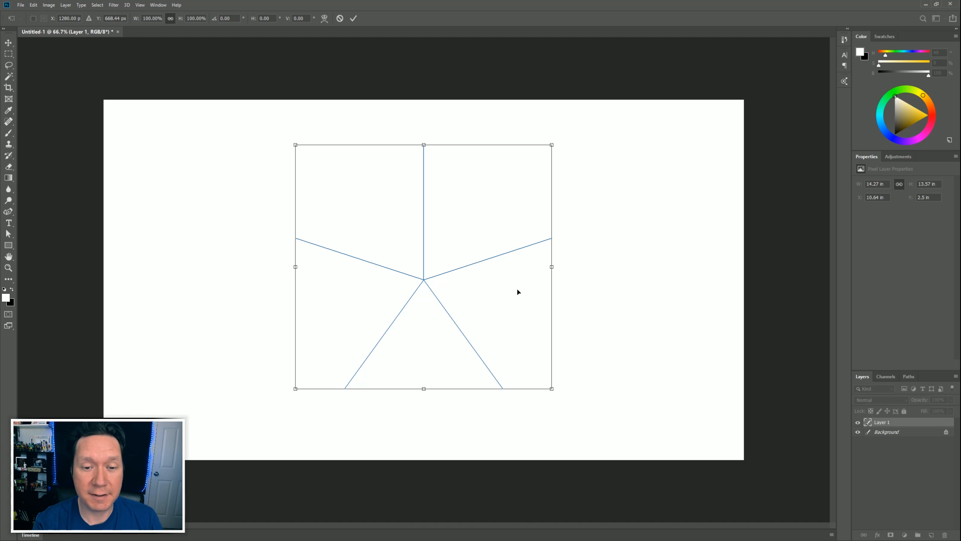
pyautogui.click(354, 19)
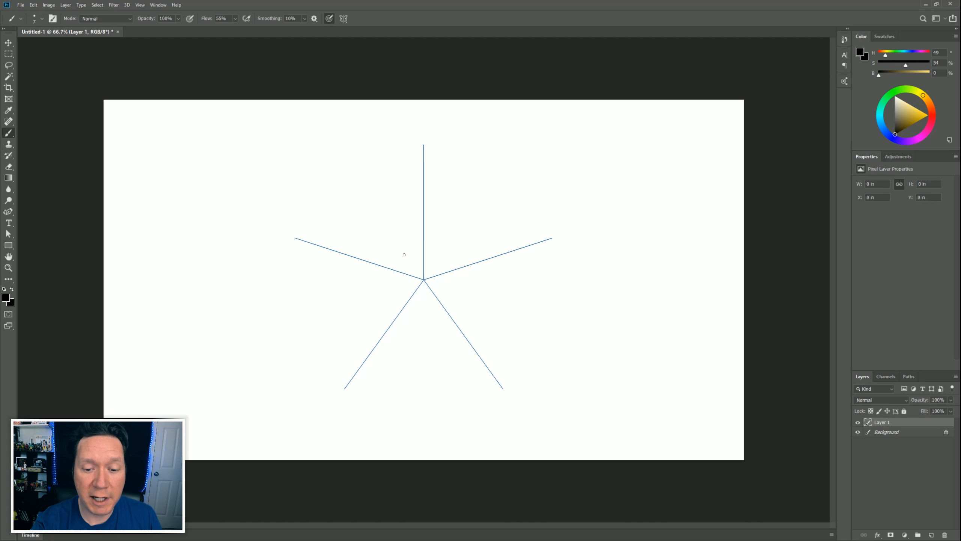
# Step: Paint a wavy stroke outward from the centre of the mandala axes, and undo it
pyautogui.moveTo(404, 254)
pyautogui.mouseDown()
pyautogui.moveTo(398, 195)
pyautogui.moveTo(360, 164)
pyautogui.moveTo(357, 140)
pyautogui.mouseUp()
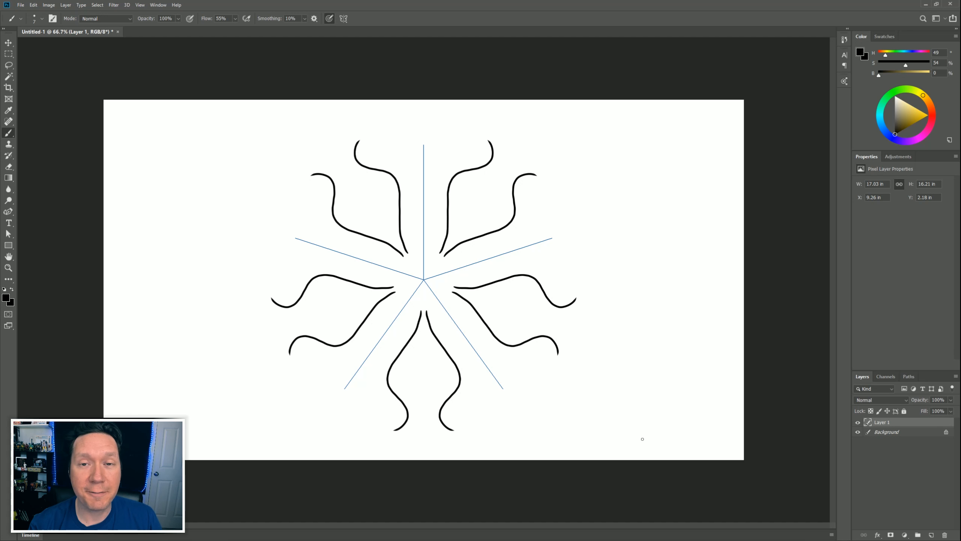
pyautogui.hotkey('ctrl', 'z')
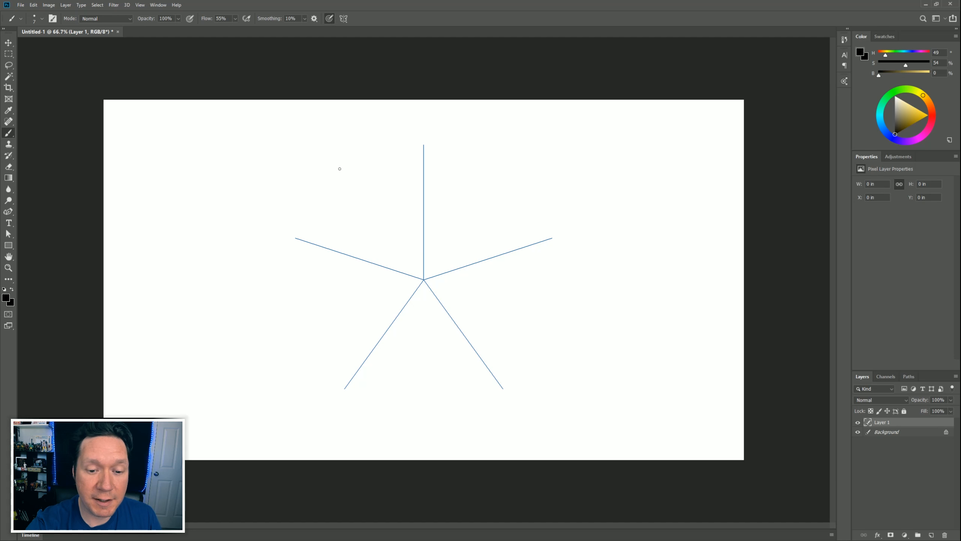
# Step: Paint mirrored spokes between the mandala axes, outer arcs crossing them, and small arrows pointing away from the spokes and towards the axes
pyautogui.moveTo(338, 167); pyautogui.dragTo(415, 266)
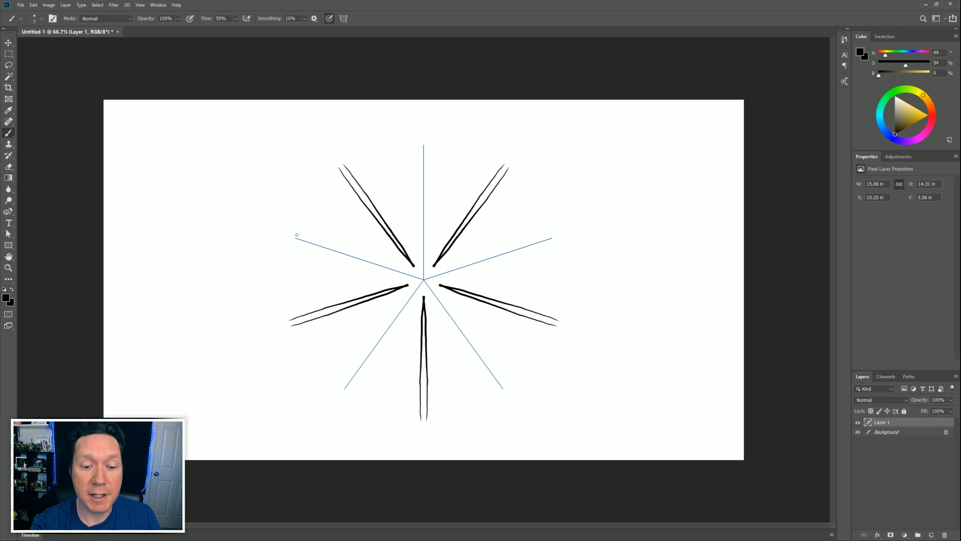
pyautogui.moveTo(311, 217); pyautogui.dragTo(359, 167)
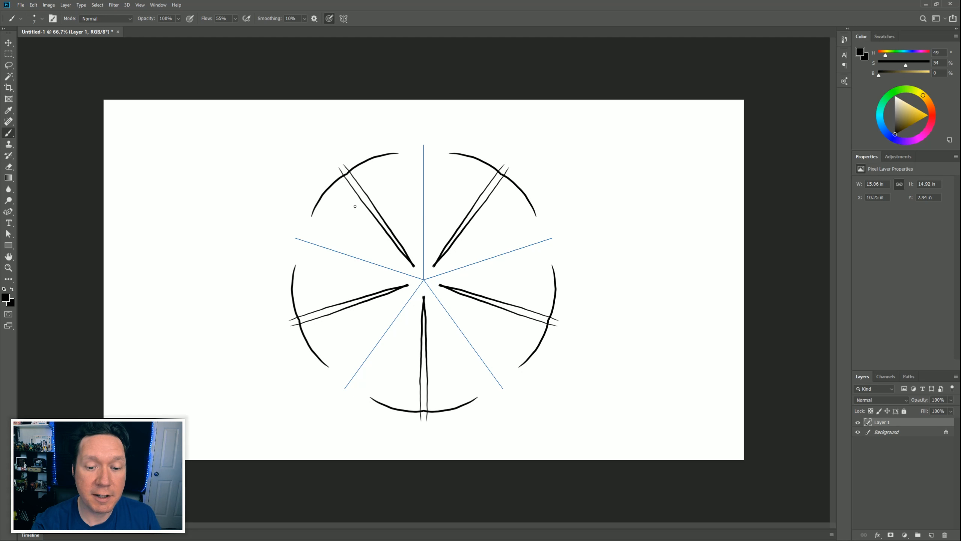
pyautogui.moveTo(358, 207); pyautogui.dragTo(356, 217)
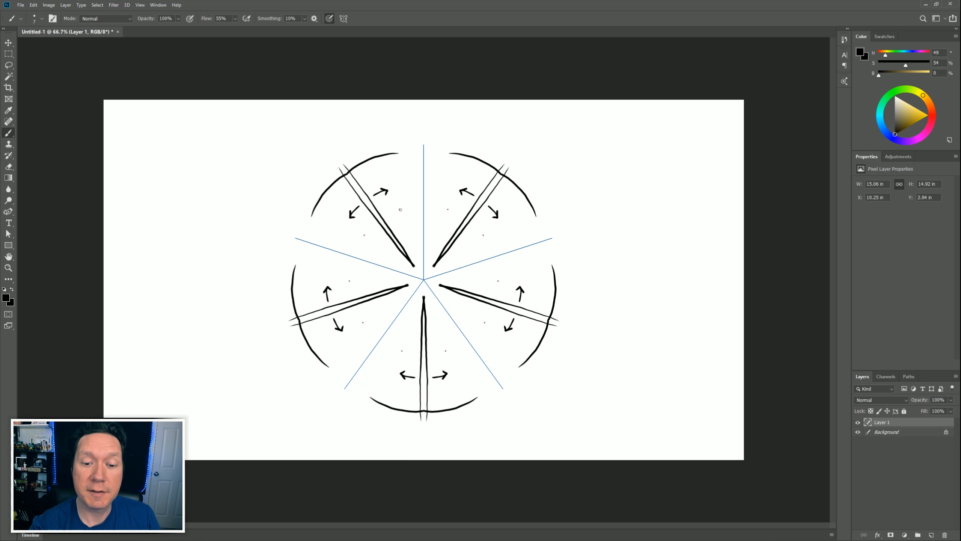
pyautogui.moveTo(400, 210); pyautogui.dragTo(416, 215)
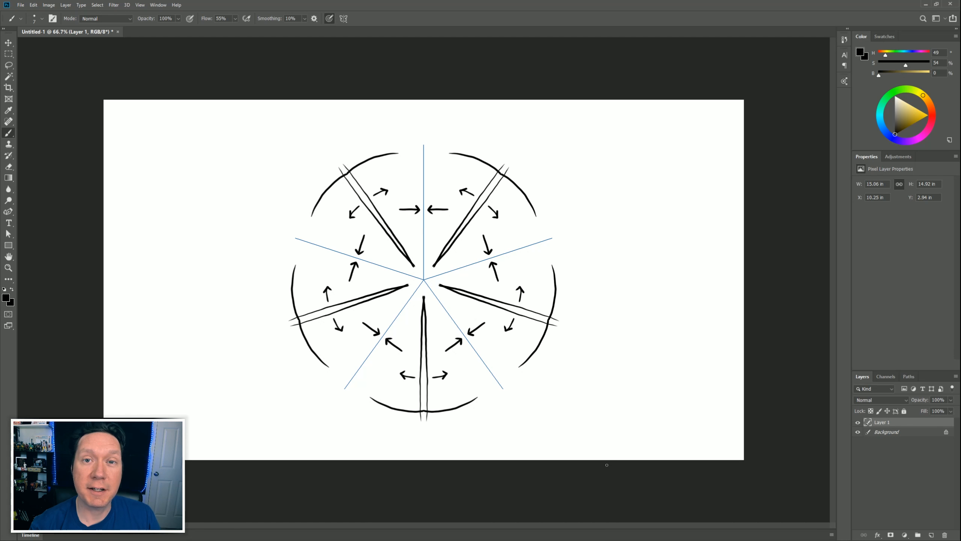
# Step: Clear the layer's contents and replace the symmetry with a Radial symmetry path of 5 segments at its default placement
pyautogui.hotkey('ctrl', 'a')
pyautogui.press('Delete')
pyautogui.click(343, 18)
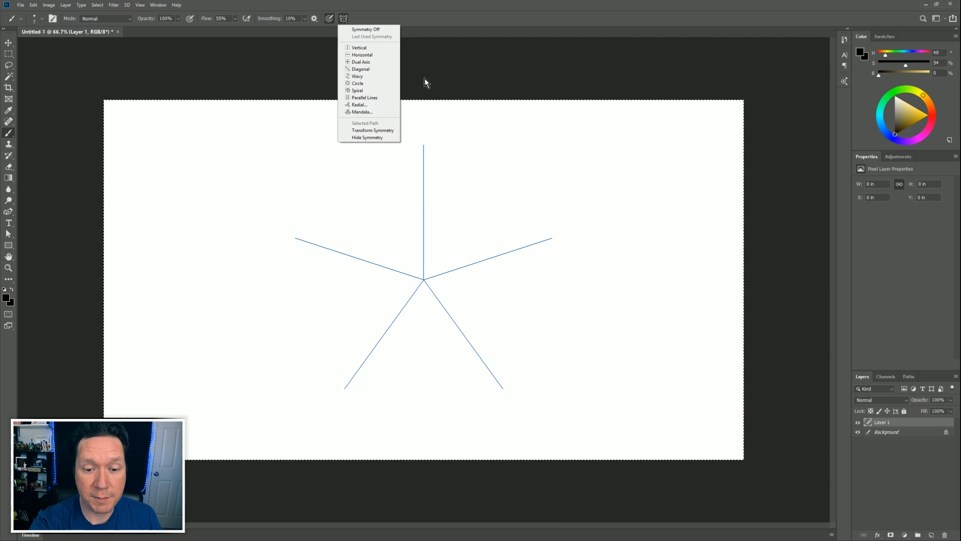
pyautogui.click(380, 105)
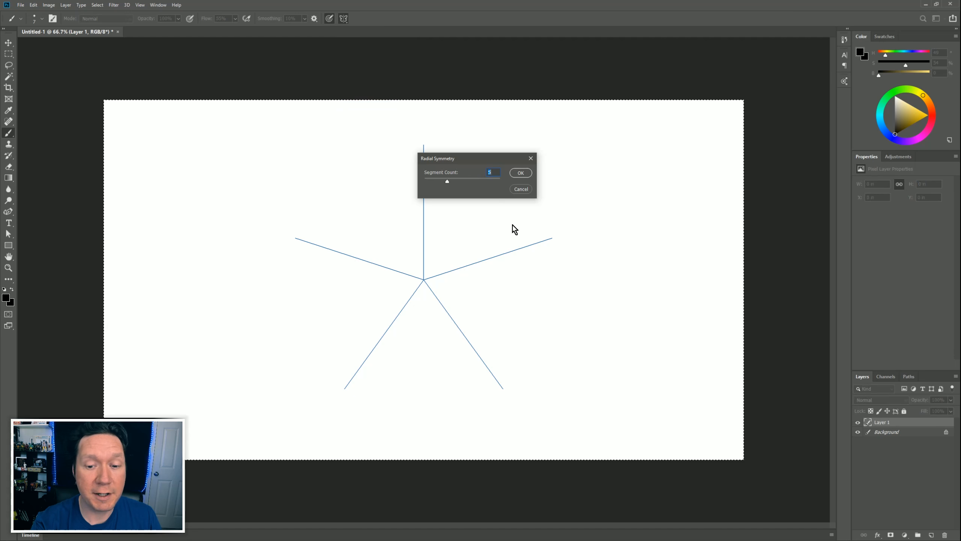
pyautogui.click(521, 168)
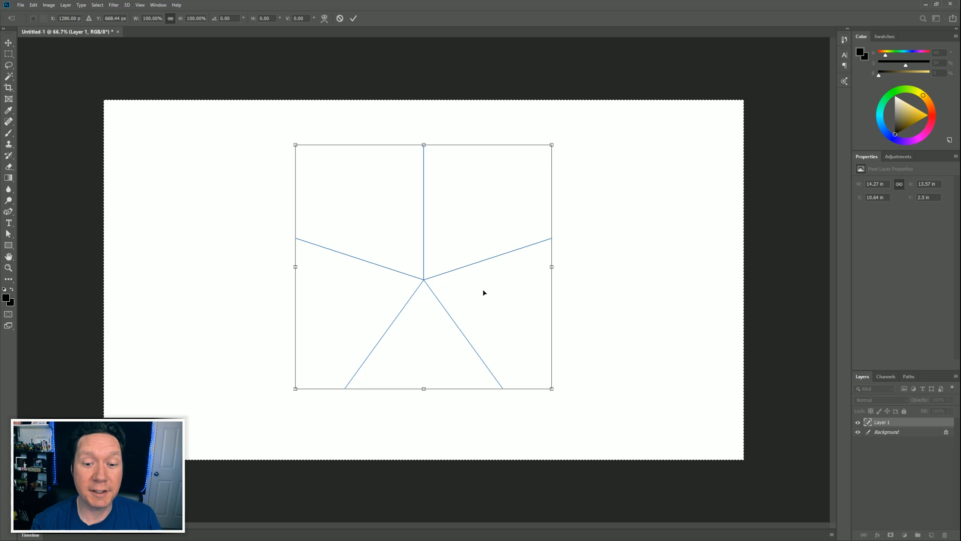
pyautogui.press('Return')
# Step: Paint a wavy stroke outward from the centre of the radial axes, and undo it
pyautogui.moveTo(410, 262)
pyautogui.mouseDown()
pyautogui.moveTo(377, 214)
pyautogui.moveTo(303, 191)
pyautogui.mouseUp()
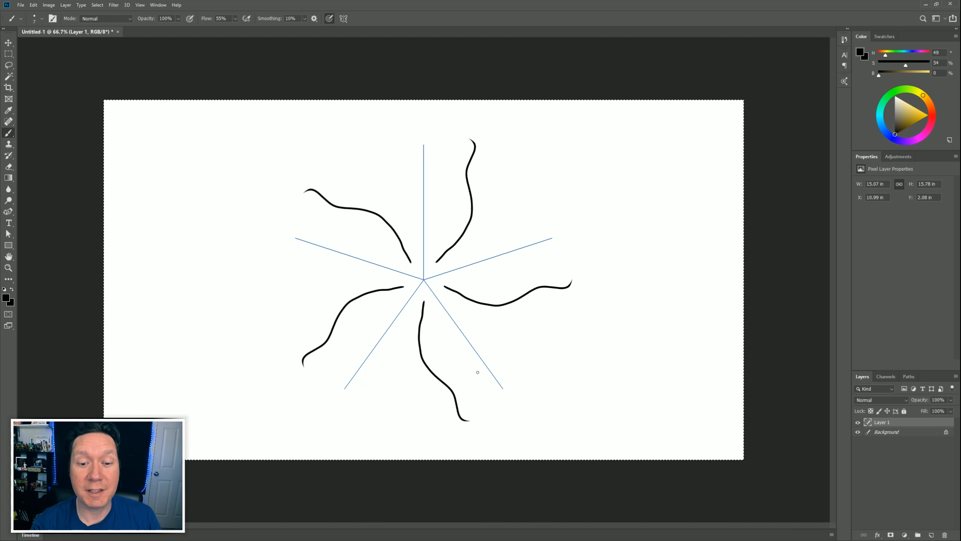
pyautogui.hotkey('ctrl', 'z')
# Step: Paint jagged lines with small arrows along the radial axes, clear them, and paint a crescent-shaped petal outline
pyautogui.moveTo(423, 279)
pyautogui.mouseDown()
pyautogui.moveTo(405, 257)
pyautogui.moveTo(368, 249)
pyautogui.moveTo(357, 226)
pyautogui.moveTo(296, 237)
pyautogui.moveTo(345, 249)
pyautogui.mouseUp()
pyautogui.moveTo(343, 243); pyautogui.dragTo(350, 246)
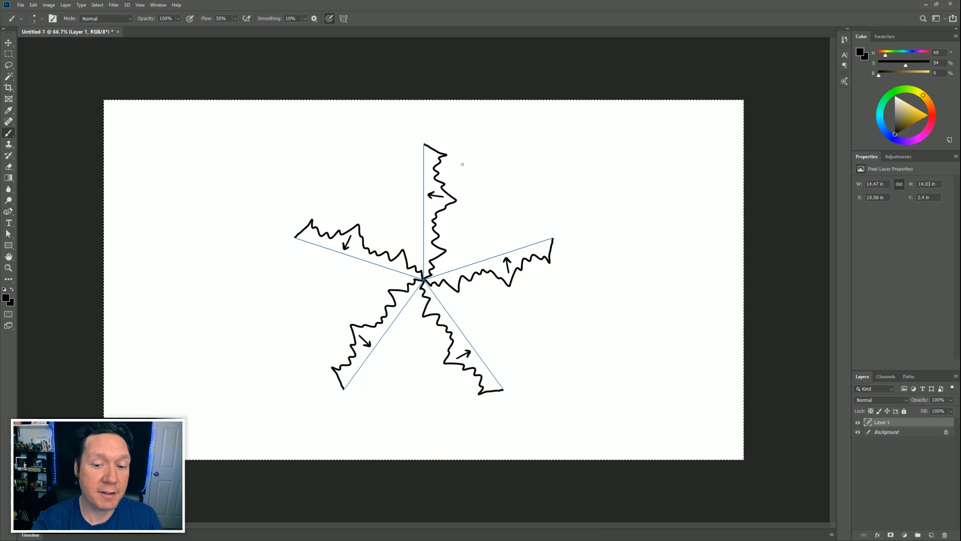
pyautogui.moveTo(475, 163)
pyautogui.mouseDown()
pyautogui.moveTo(451, 184)
pyautogui.moveTo(463, 184)
pyautogui.mouseUp()
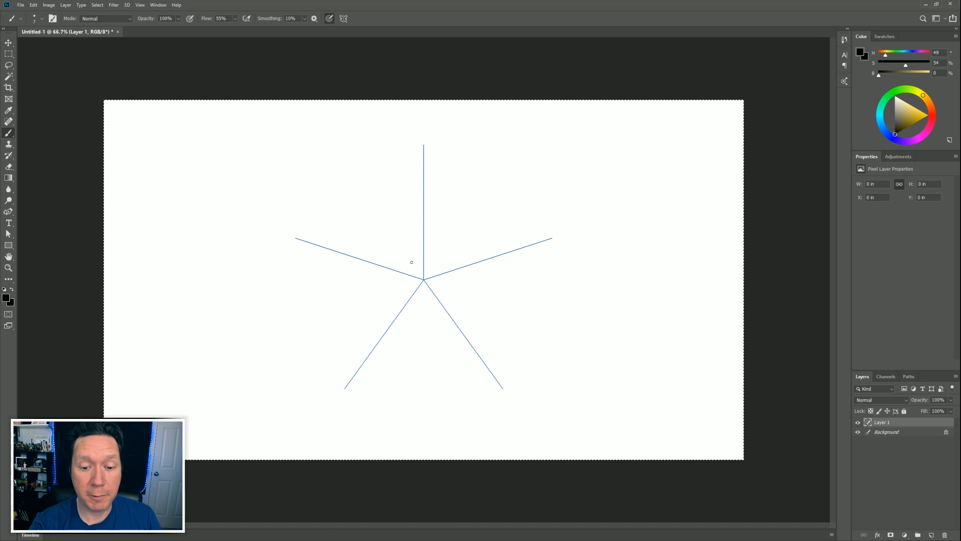
pyautogui.moveTo(412, 262)
pyautogui.mouseDown()
pyautogui.moveTo(381, 206)
pyautogui.moveTo(391, 174)
pyautogui.moveTo(419, 139)
pyautogui.moveTo(404, 183)
pyautogui.moveTo(424, 253)
pyautogui.mouseUp()
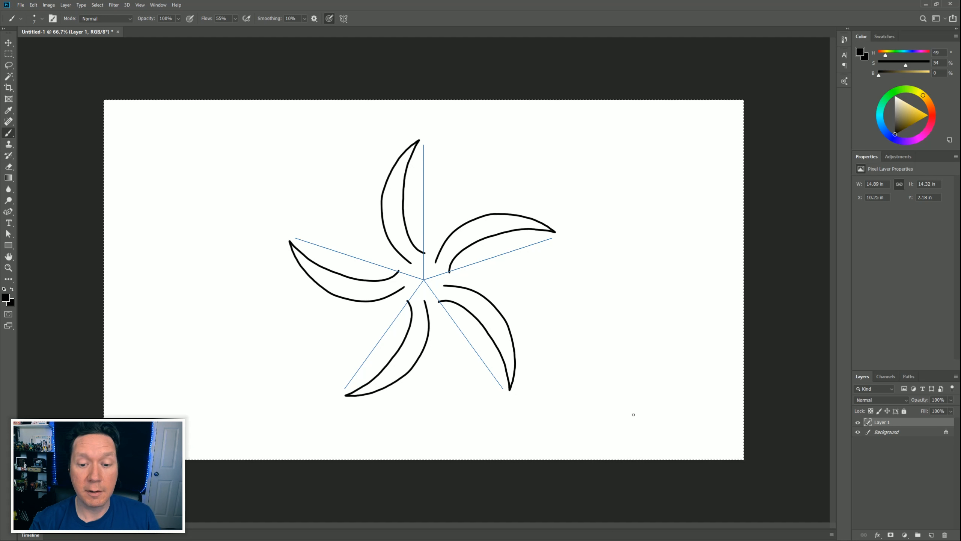
# Step: Clear the petals and paint a scalloped star outline around the five axes using mandala symmetry
pyautogui.press('Delete')
pyautogui.moveTo(424, 144); pyautogui.dragTo(387, 239)
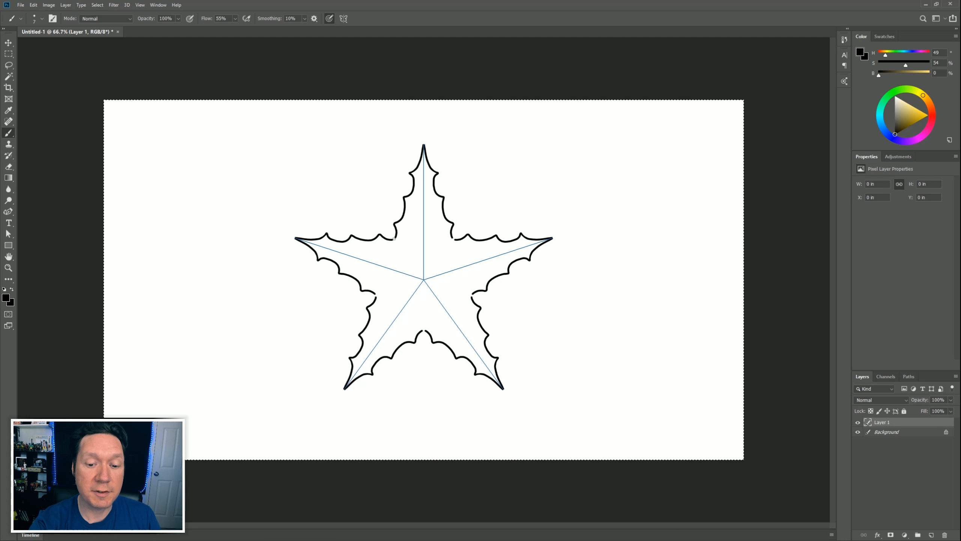
# Step: Delete the mandala and radial symmetry paths from the document
pyautogui.click(909, 376)
pyautogui.click(893, 388)
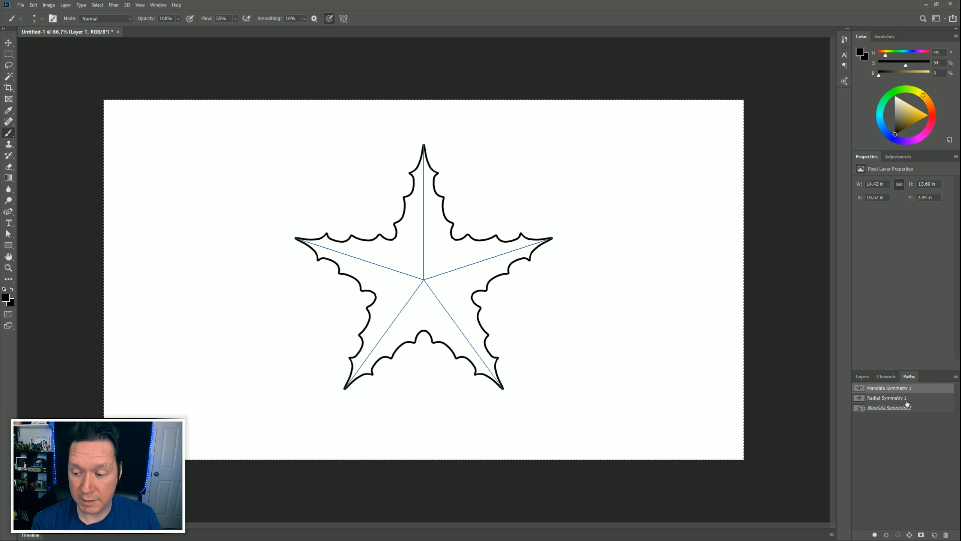
pyautogui.keyDown('shift'); pyautogui.click(894, 397); pyautogui.keyUp('shift')
pyautogui.click(944, 534)
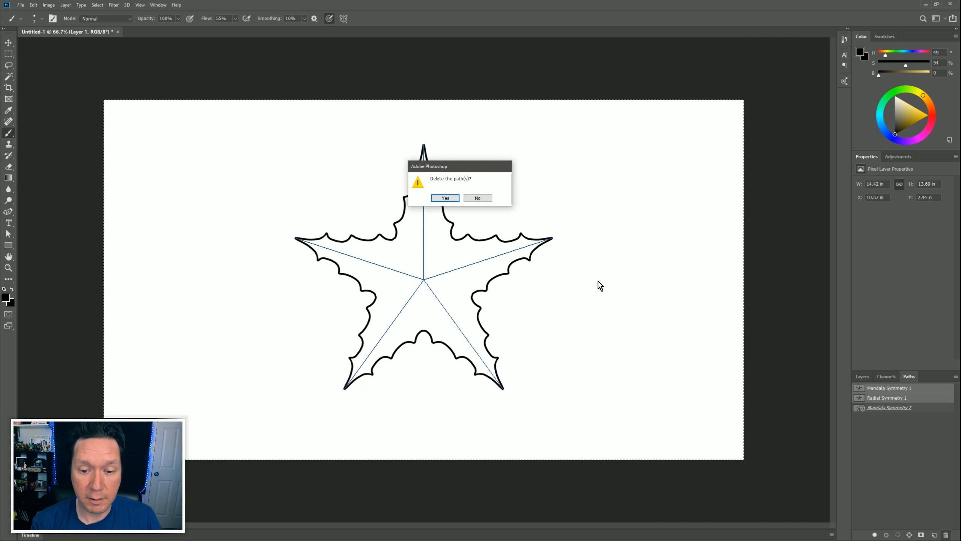
pyautogui.press('Return')
pyautogui.click(343, 18)
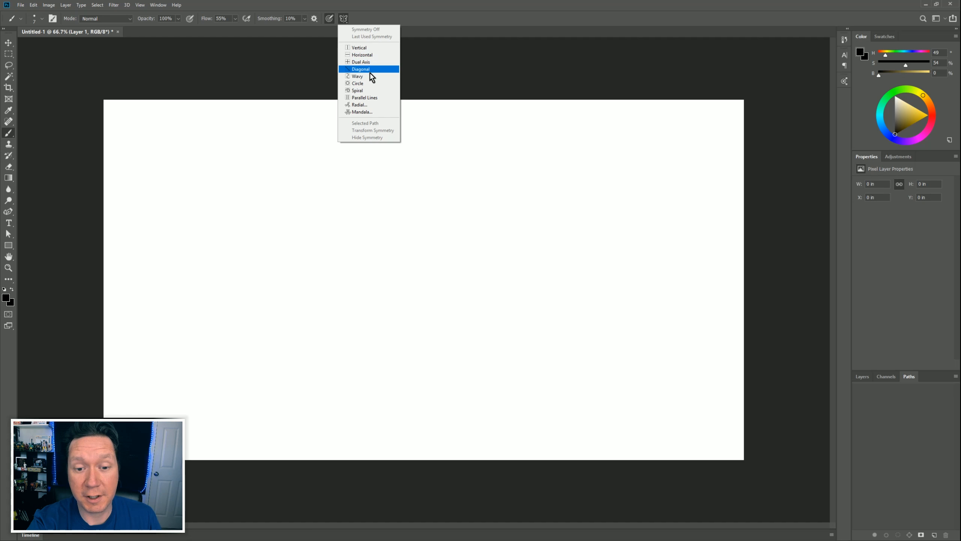
pyautogui.click(370, 91)
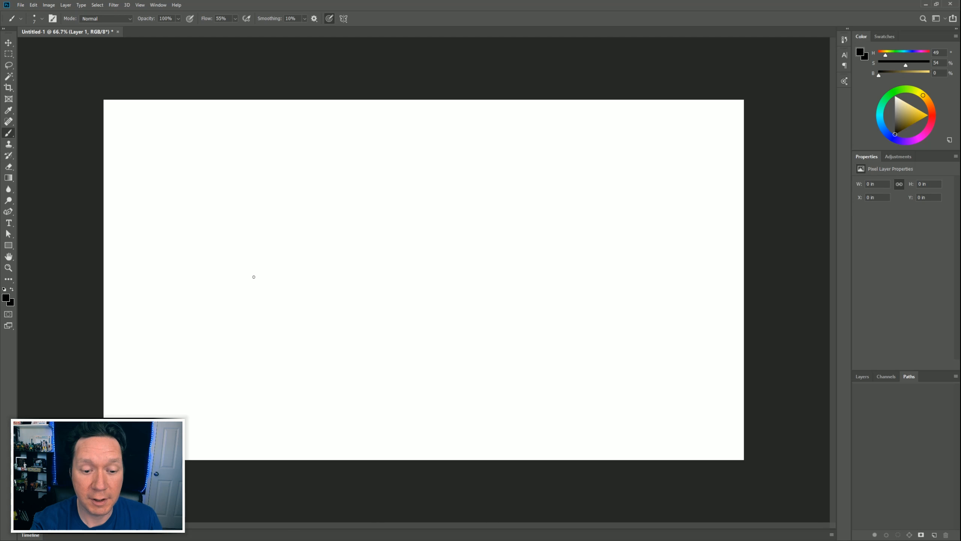
# Step: Paint a row of seven roughly parallel diagonal strokes across the left half of the blank canvas
pyautogui.moveTo(222, 310)
pyautogui.mouseDown()
pyautogui.moveTo(267, 261)
pyautogui.moveTo(266, 288)
pyautogui.moveTo(289, 262)
pyautogui.mouseUp()
pyautogui.moveTo(270, 310); pyautogui.dragTo(325, 244)
pyautogui.moveTo(295, 311); pyautogui.dragTo(351, 244)
pyautogui.moveTo(321, 319); pyautogui.dragTo(379, 243)
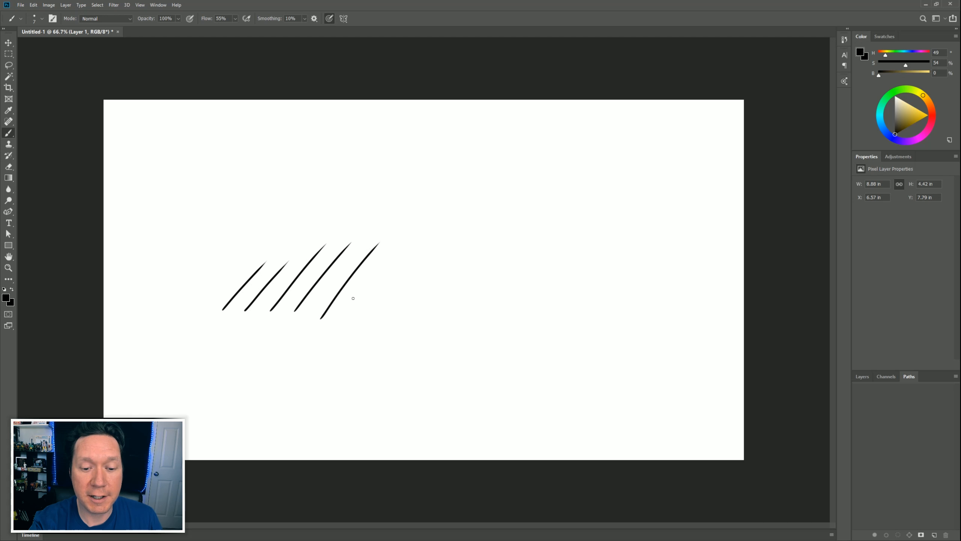
pyautogui.moveTo(350, 317); pyautogui.dragTo(397, 253)
pyautogui.moveTo(381, 315); pyautogui.dragTo(427, 252)
# Step: Undo all the diagonal strokes one by one until the canvas is blank
pyautogui.hotkey('ctrl', 'z')
pyautogui.hotkey('ctrl', 'z')
pyautogui.hotkey('ctrl', 'z')
pyautogui.hotkey('ctrl', 'z')
pyautogui.hotkey('ctrl', 'z')
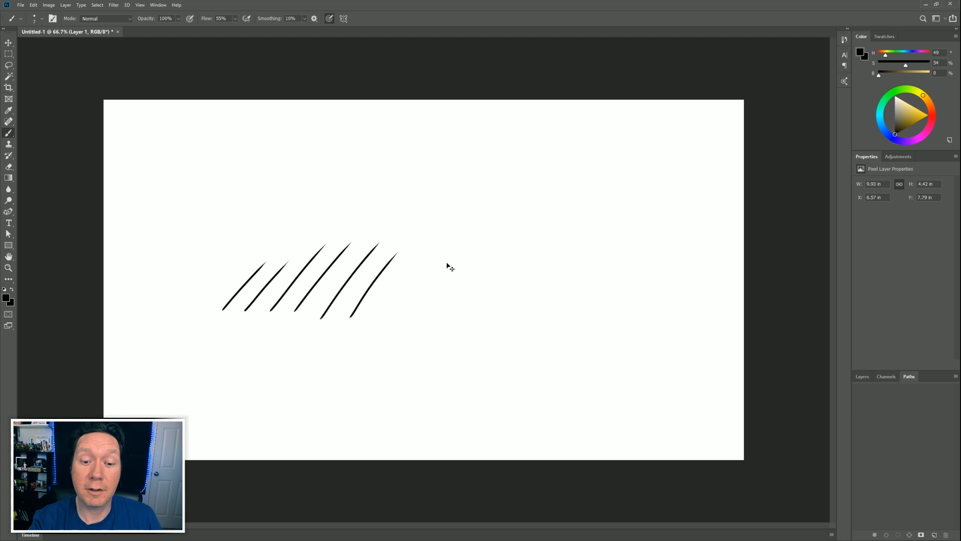
pyautogui.hotkey('ctrl', 'z')
pyautogui.hotkey('ctrl', 'z')
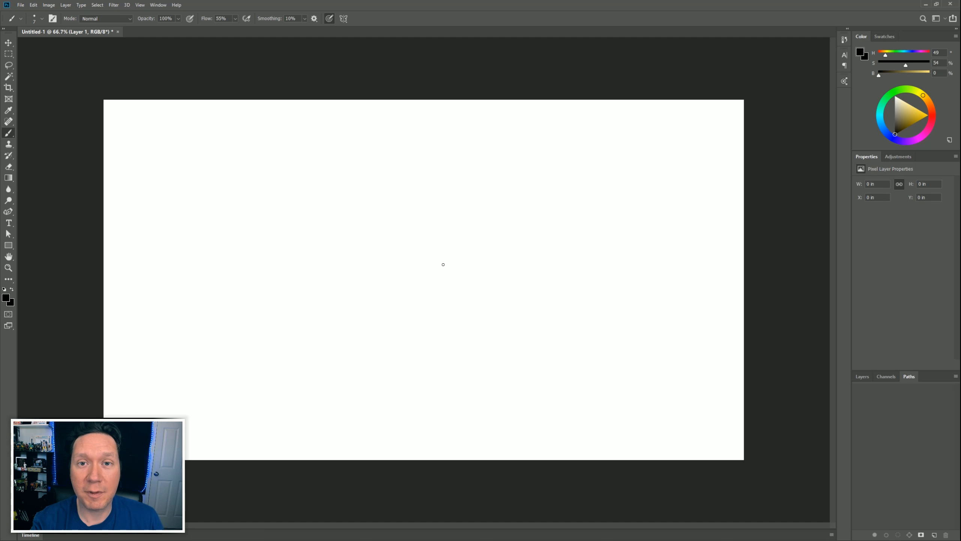
# Step: Paint five spaced diagonal strokes in a row across the middle of the canvas
pyautogui.moveTo(277, 306); pyautogui.dragTo(326, 253)
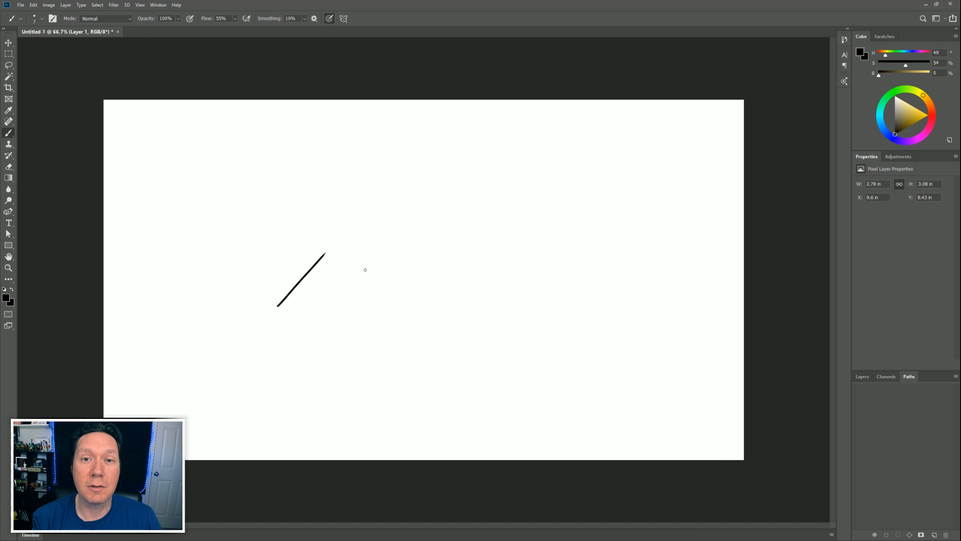
pyautogui.moveTo(305, 304)
pyautogui.mouseDown()
pyautogui.moveTo(359, 252)
pyautogui.moveTo(356, 278)
pyautogui.moveTo(382, 255)
pyautogui.mouseUp()
pyautogui.moveTo(349, 308)
pyautogui.mouseDown()
pyautogui.moveTo(401, 255)
pyautogui.moveTo(432, 241)
pyautogui.mouseUp()
pyautogui.moveTo(397, 296)
pyautogui.mouseDown()
pyautogui.moveTo(443, 251)
pyautogui.moveTo(478, 241)
pyautogui.mouseUp()
pyautogui.moveTo(451, 293); pyautogui.dragTo(506, 241)
# Step: Step back through the history to undo the second row of diagonal strokes
pyautogui.hotkey('ctrl', 'z')
pyautogui.hotkey('ctrl', 'z')
pyautogui.hotkey('ctrl', 'z')
pyautogui.hotkey('ctrl', 'z')
pyautogui.hotkey('ctrl', 'z')
pyautogui.hotkey('ctrl', 'z')
pyautogui.hotkey('ctrl', 'z')
pyautogui.hotkey('ctrl', 'z')
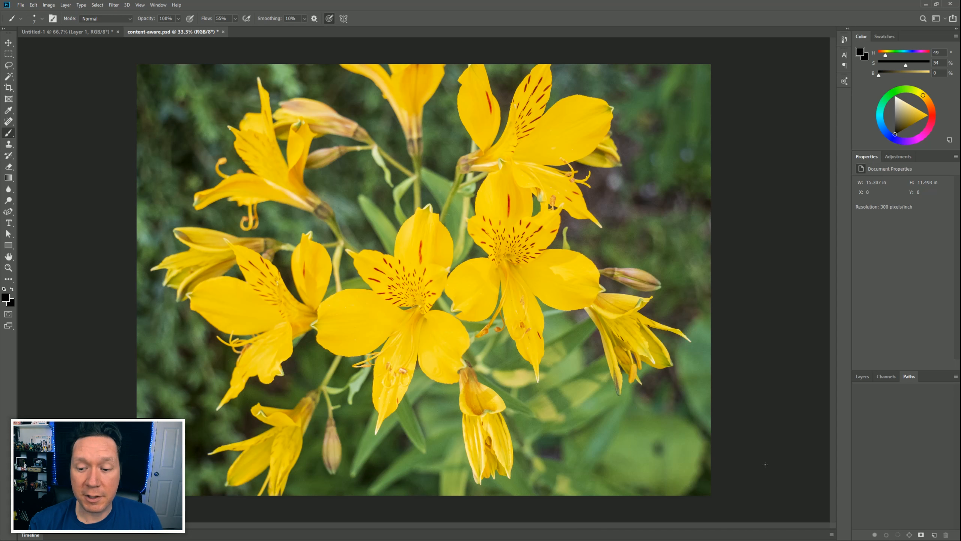
# Step: In content-aware.psd, outline the closed bud above the drooping flower at the far right with the Lasso and start Content-Aware Fill
pyautogui.click(9, 65)
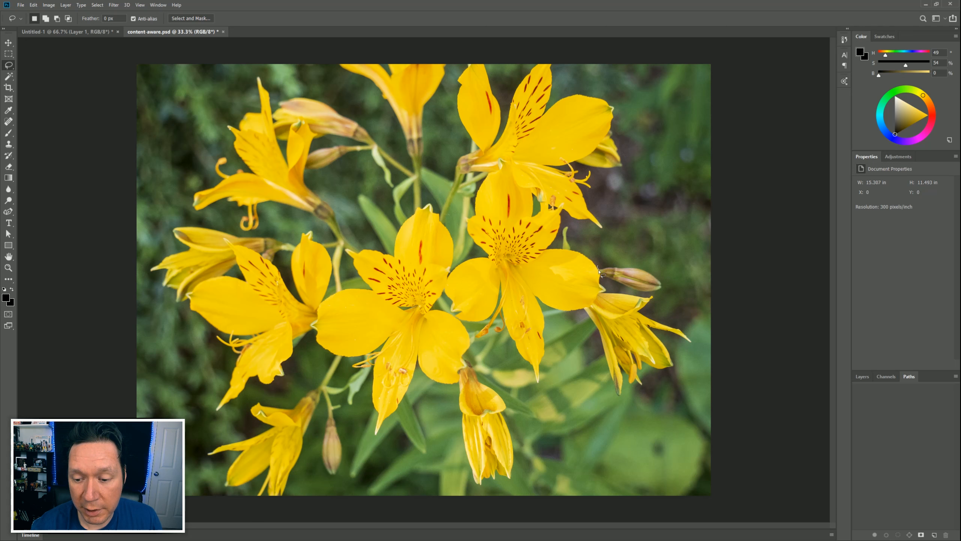
pyautogui.moveTo(600, 276)
pyautogui.mouseDown()
pyautogui.moveTo(641, 297)
pyautogui.moveTo(664, 283)
pyautogui.moveTo(603, 268)
pyautogui.mouseUp()
pyautogui.click(34, 5)
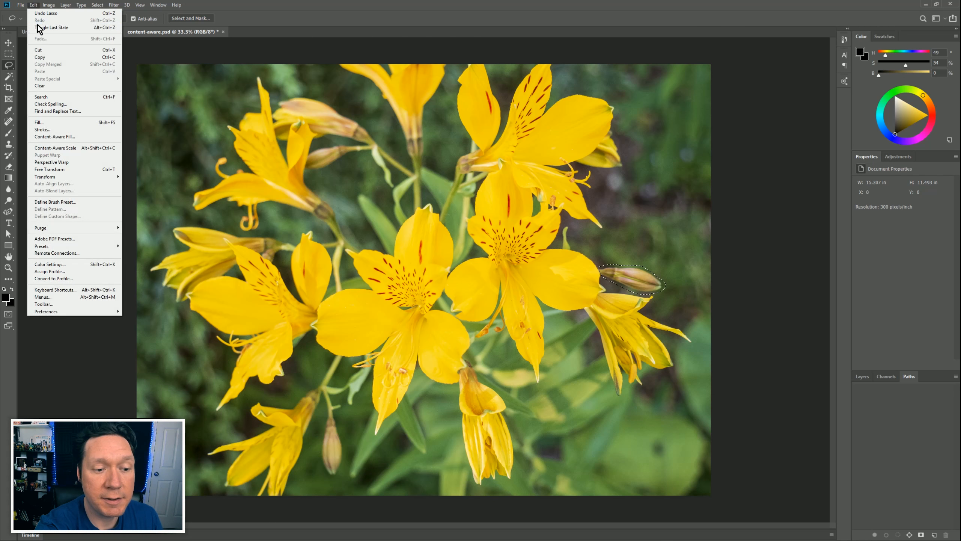
pyautogui.click(71, 141)
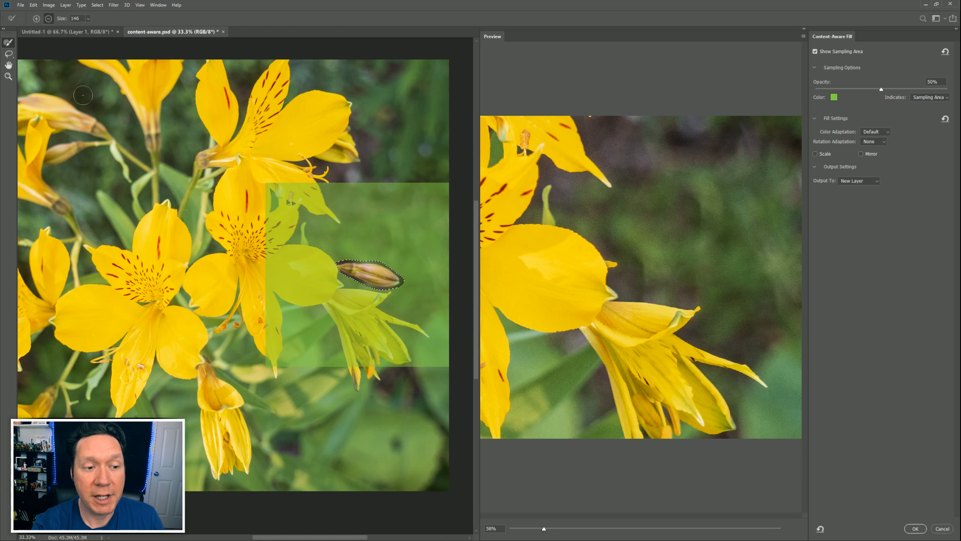
# Step: Subtract the yellow flowers around the selected bud from the green sampling area with the Sampling Brush
pyautogui.click(48, 18)
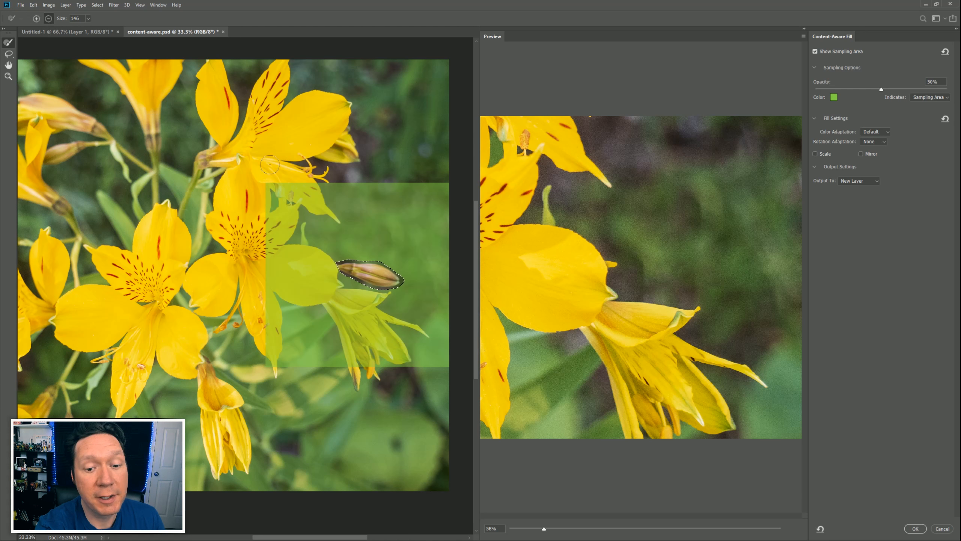
pyautogui.moveTo(319, 182)
pyautogui.mouseDown()
pyautogui.moveTo(328, 217)
pyautogui.moveTo(305, 210)
pyautogui.moveTo(304, 189)
pyautogui.moveTo(279, 184)
pyautogui.moveTo(265, 197)
pyautogui.moveTo(295, 197)
pyautogui.moveTo(279, 239)
pyautogui.moveTo(299, 223)
pyautogui.moveTo(303, 252)
pyautogui.moveTo(278, 250)
pyautogui.moveTo(272, 215)
pyautogui.moveTo(267, 262)
pyautogui.moveTo(312, 253)
pyautogui.moveTo(331, 276)
pyautogui.moveTo(327, 290)
pyautogui.moveTo(315, 266)
pyautogui.moveTo(277, 270)
pyautogui.moveTo(274, 367)
pyautogui.mouseUp()
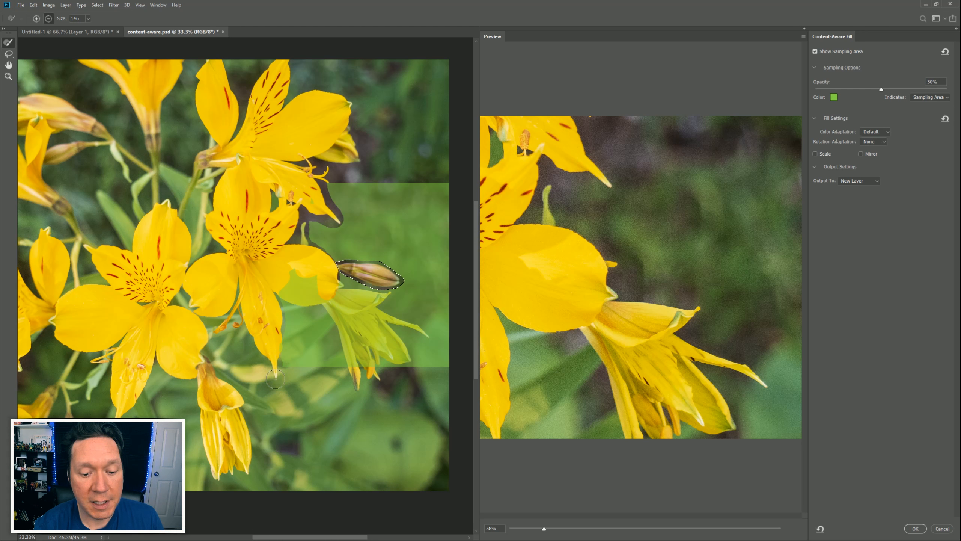
pyautogui.moveTo(288, 317)
pyautogui.mouseDown()
pyautogui.moveTo(301, 305)
pyautogui.moveTo(294, 276)
pyautogui.moveTo(314, 290)
pyautogui.moveTo(299, 287)
pyautogui.moveTo(381, 299)
pyautogui.moveTo(375, 314)
pyautogui.moveTo(417, 333)
pyautogui.mouseUp()
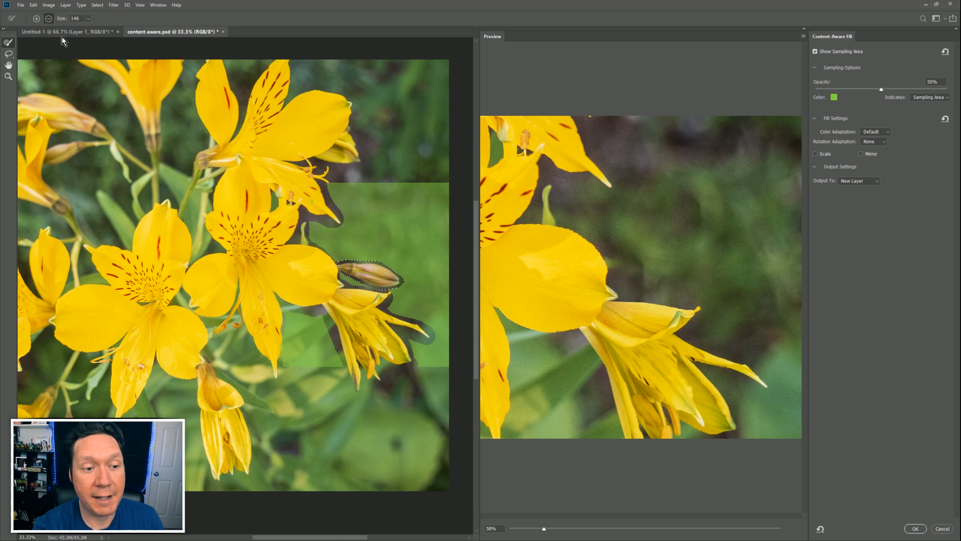
# Step: Add the blurred background above the bud, up to the photo's upper right corner, to the sampling area and fill its gaps
pyautogui.click(36, 18)
pyautogui.moveTo(378, 160)
pyautogui.mouseDown()
pyautogui.moveTo(353, 181)
pyautogui.moveTo(379, 166)
pyautogui.moveTo(368, 64)
pyautogui.moveTo(380, 66)
pyautogui.moveTo(376, 103)
pyautogui.moveTo(391, 183)
pyautogui.moveTo(395, 58)
pyautogui.moveTo(405, 169)
pyautogui.moveTo(414, 181)
pyautogui.moveTo(419, 61)
pyautogui.moveTo(434, 179)
pyautogui.moveTo(446, 158)
pyautogui.moveTo(446, 93)
pyautogui.moveTo(411, 66)
pyautogui.mouseUp()
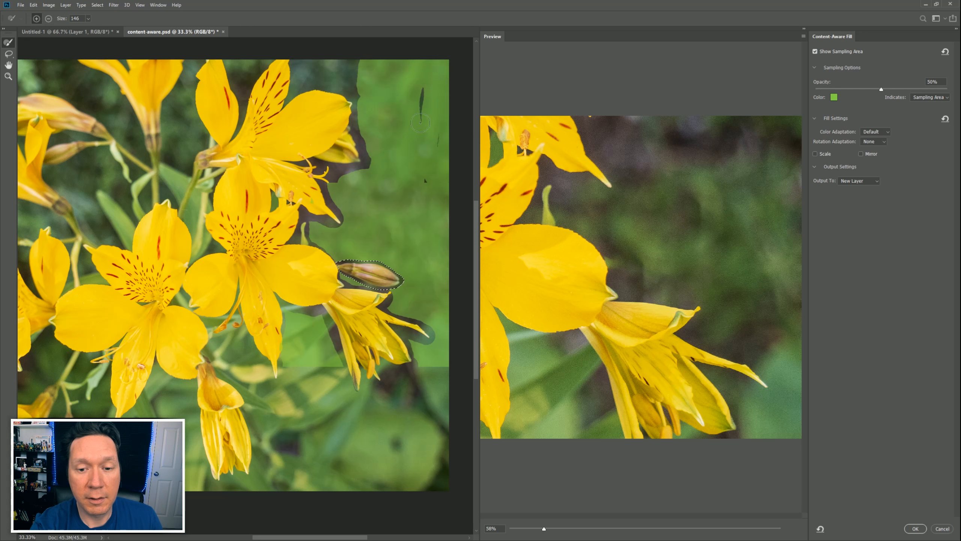
pyautogui.moveTo(420, 122); pyautogui.dragTo(438, 139)
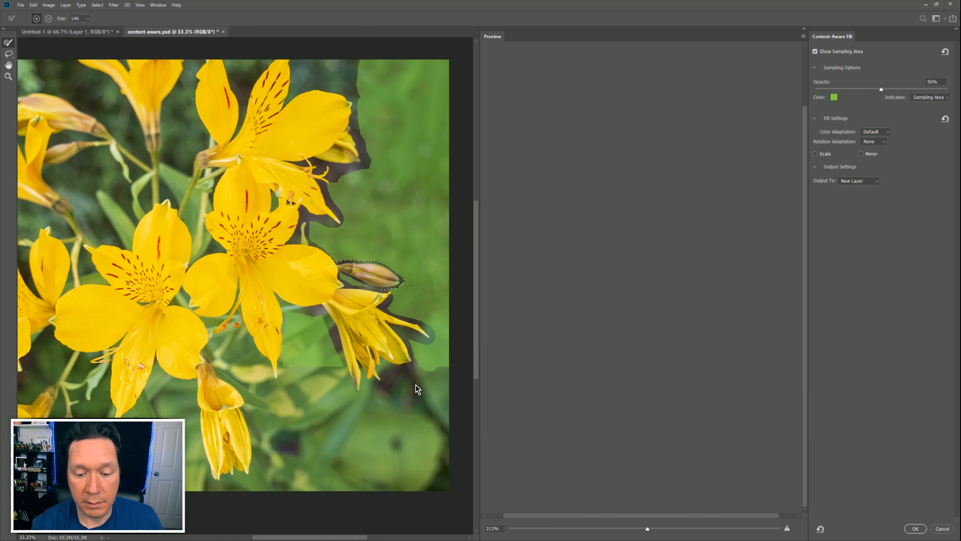
# Step: Add the blurred background in the photo's lower right corner to the sampling area and set the sampling overlay's opacity to 64%
pyautogui.moveTo(416, 389)
pyautogui.mouseDown()
pyautogui.moveTo(443, 380)
pyautogui.moveTo(442, 448)
pyautogui.moveTo(438, 411)
pyautogui.moveTo(397, 397)
pyautogui.moveTo(374, 408)
pyautogui.moveTo(391, 401)
pyautogui.moveTo(363, 454)
pyautogui.moveTo(427, 400)
pyautogui.moveTo(390, 460)
pyautogui.moveTo(425, 403)
pyautogui.moveTo(405, 463)
pyautogui.moveTo(430, 431)
pyautogui.moveTo(433, 472)
pyautogui.mouseUp()
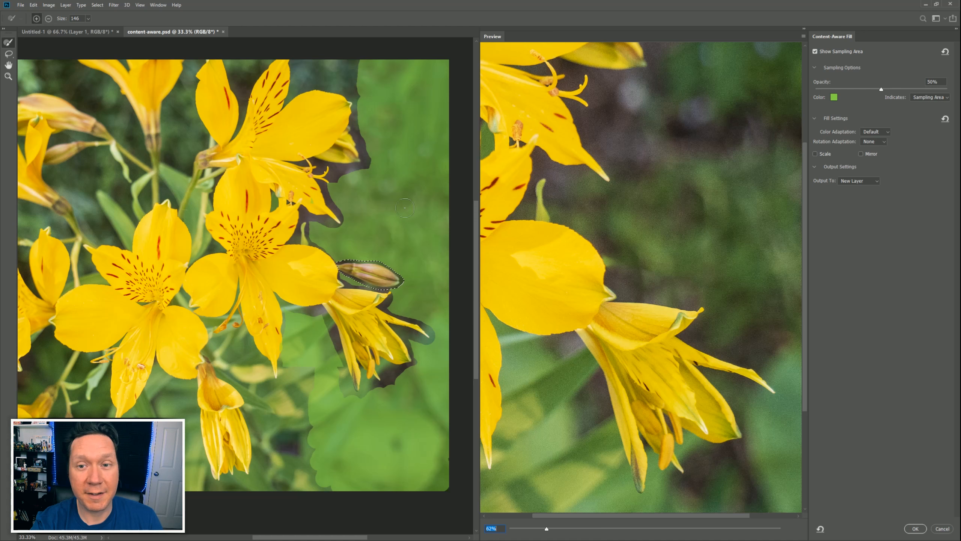
pyautogui.click(879, 132)
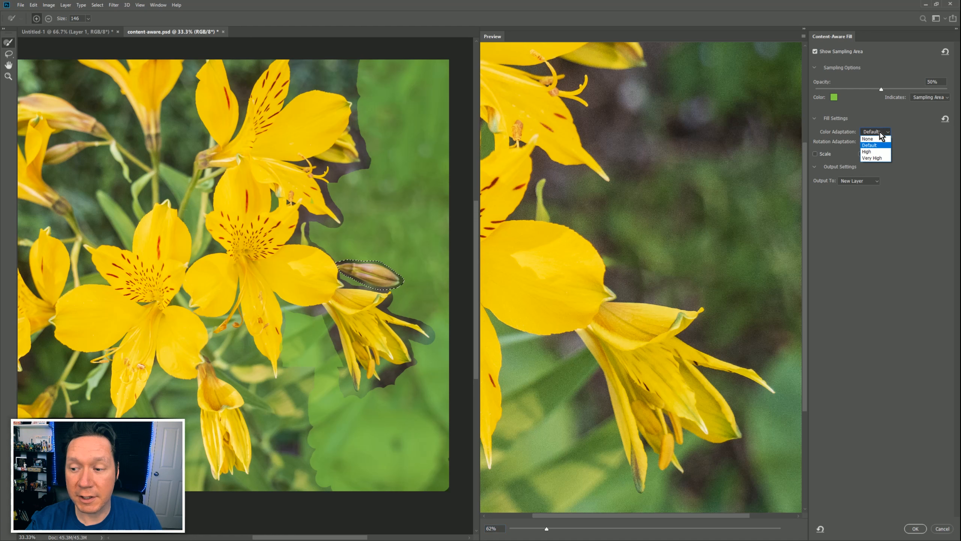
pyautogui.click(877, 159)
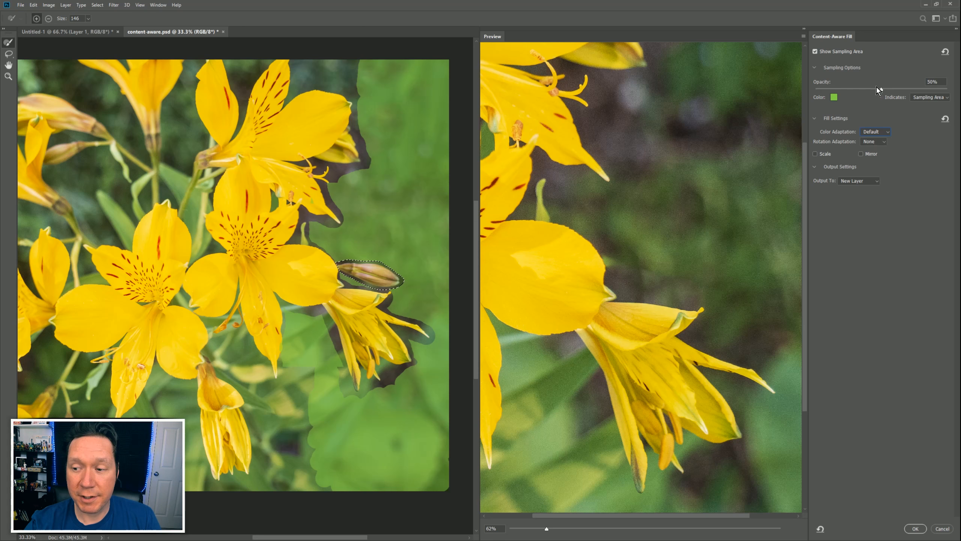
pyautogui.moveTo(876, 88); pyautogui.dragTo(897, 89)
pyautogui.click(833, 97)
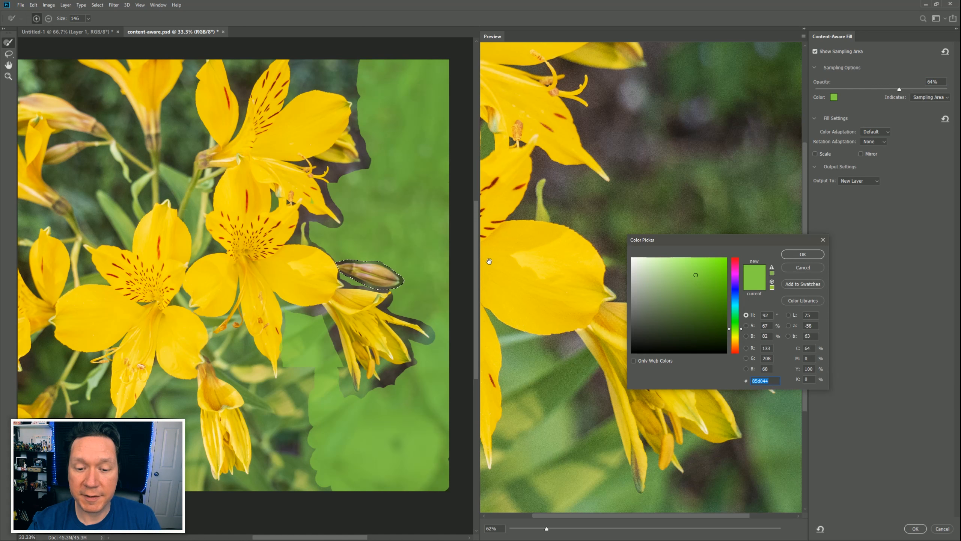
pyautogui.moveTo(729, 256); pyautogui.dragTo(729, 263)
pyautogui.click(725, 258)
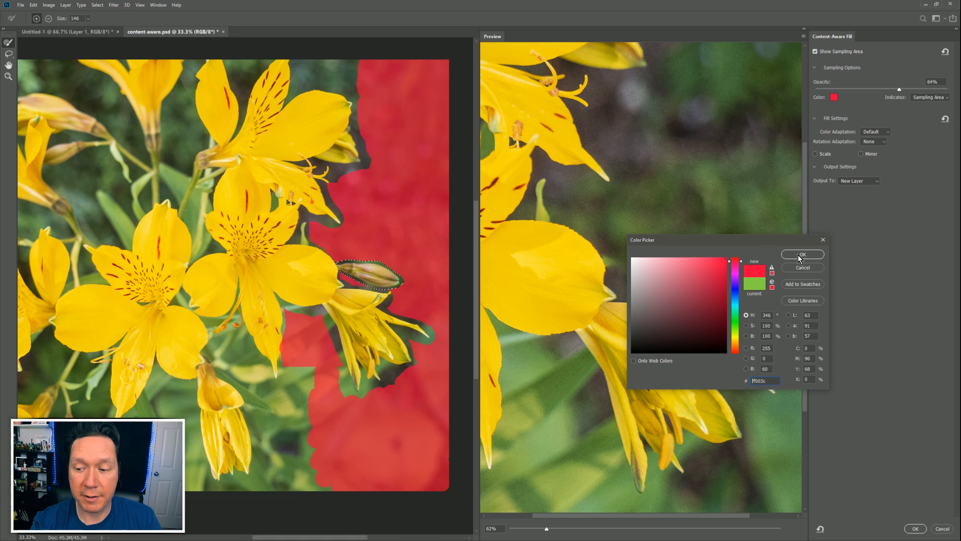
pyautogui.click(799, 268)
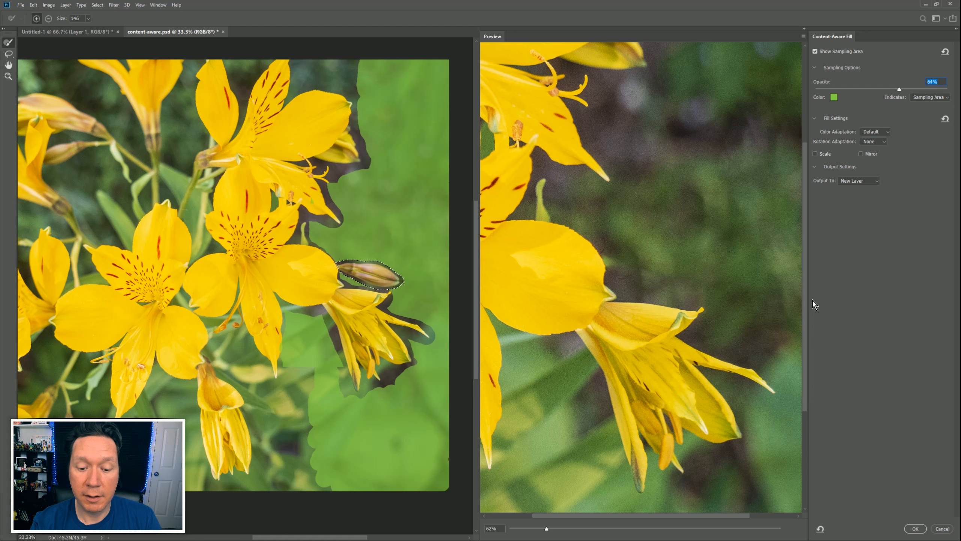
# Step: Set the fill's output to New Layer and apply the Content-Aware Fill to the selected bud
pyautogui.moveTo(546, 528)
pyautogui.mouseDown()
pyautogui.moveTo(557, 530)
pyautogui.moveTo(532, 529)
pyautogui.moveTo(554, 530)
pyautogui.mouseUp()
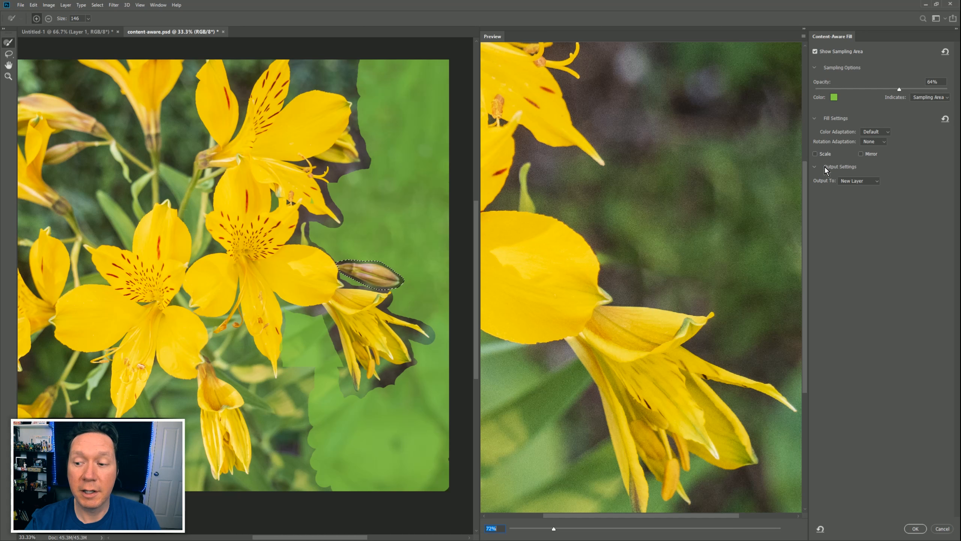
pyautogui.click(860, 182)
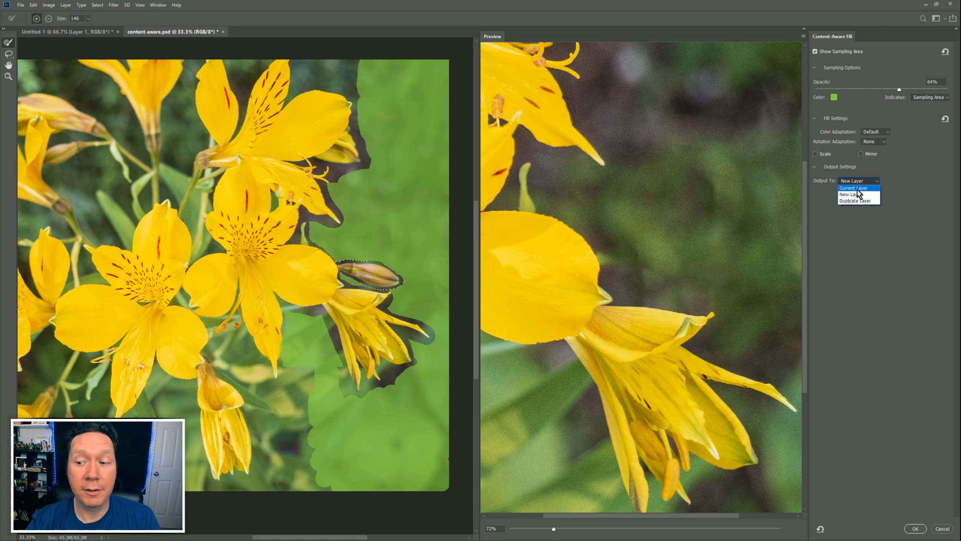
pyautogui.click(857, 195)
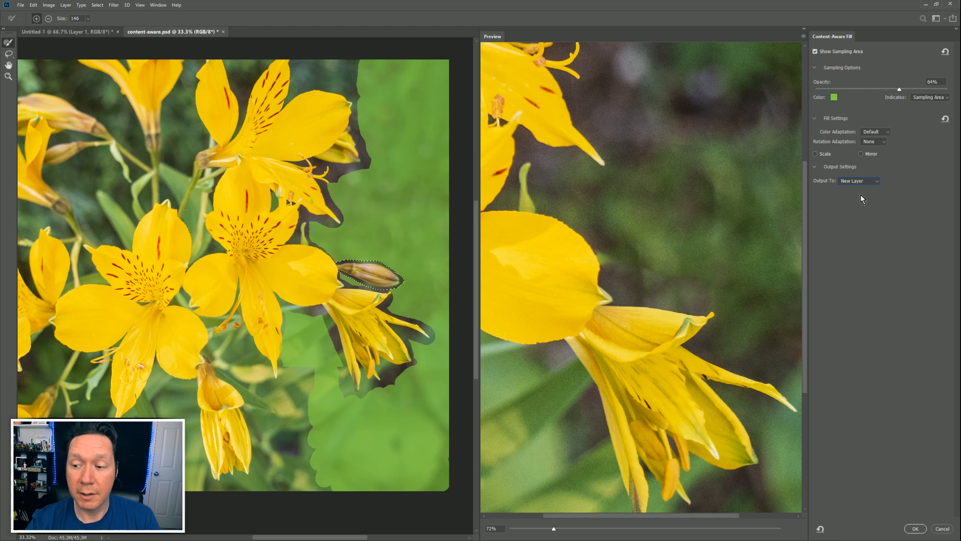
pyautogui.click(916, 529)
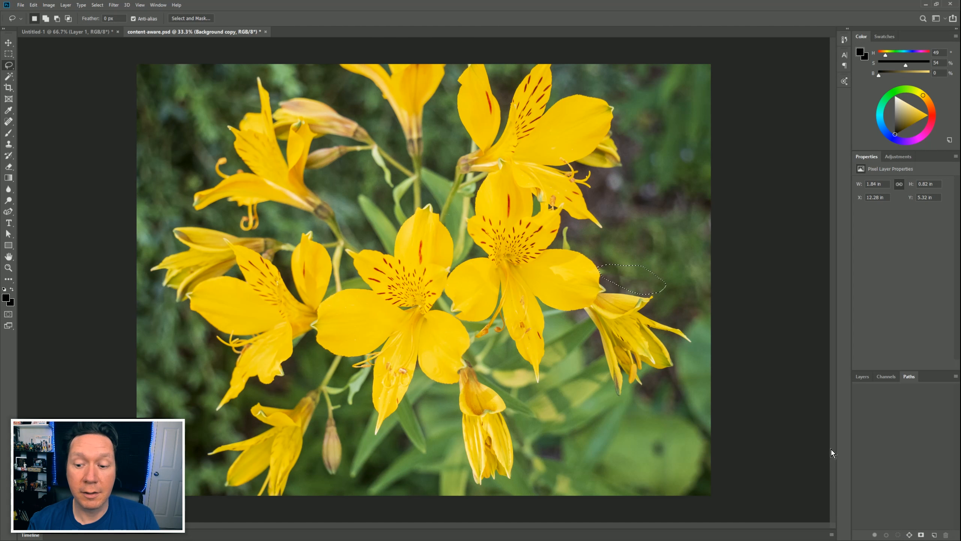
# Step: Compare the photo before and after the bud removal by repeatedly hiding and showing the Background copy layer
pyautogui.click(861, 377)
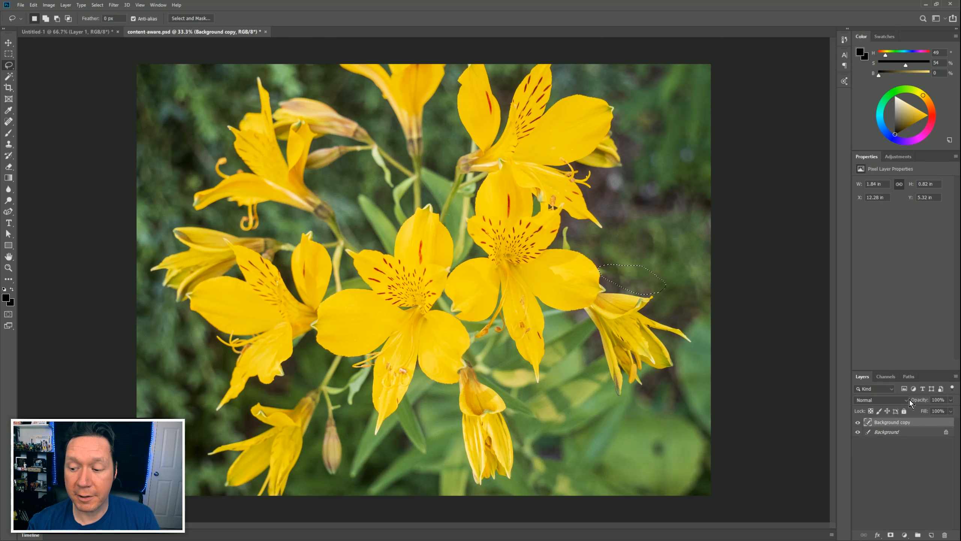
pyautogui.click(858, 422)
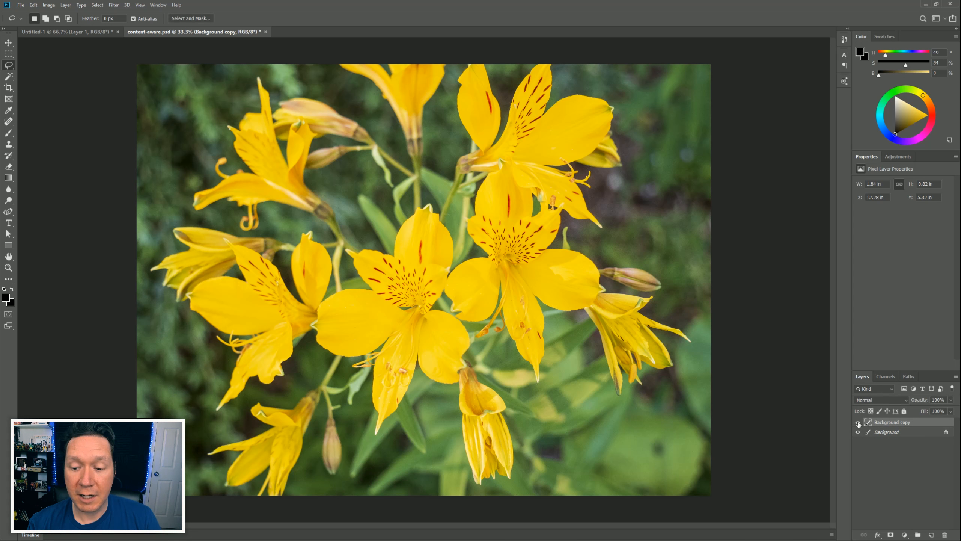
pyautogui.click(858, 422)
pyautogui.click(858, 422)
pyautogui.click(858, 422)
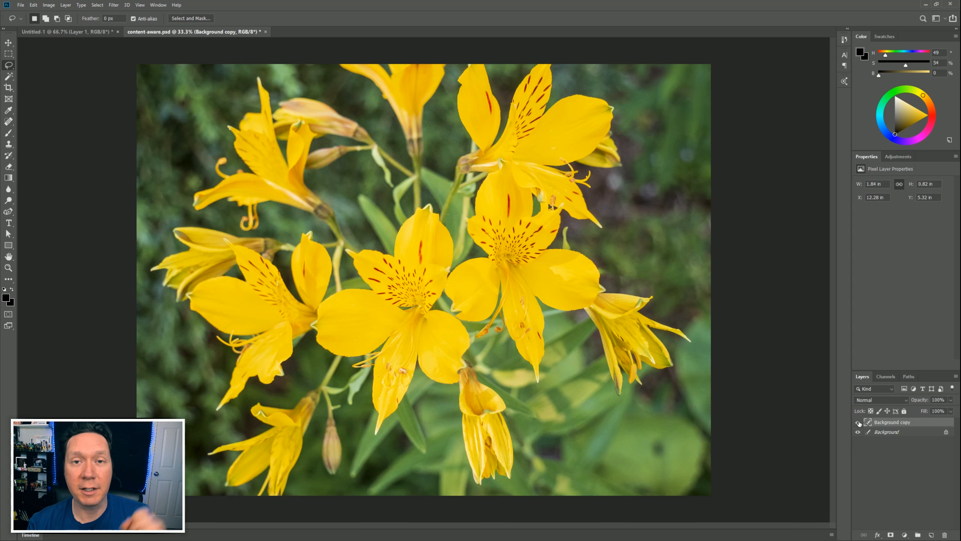
pyautogui.click(858, 423)
pyautogui.click(857, 423)
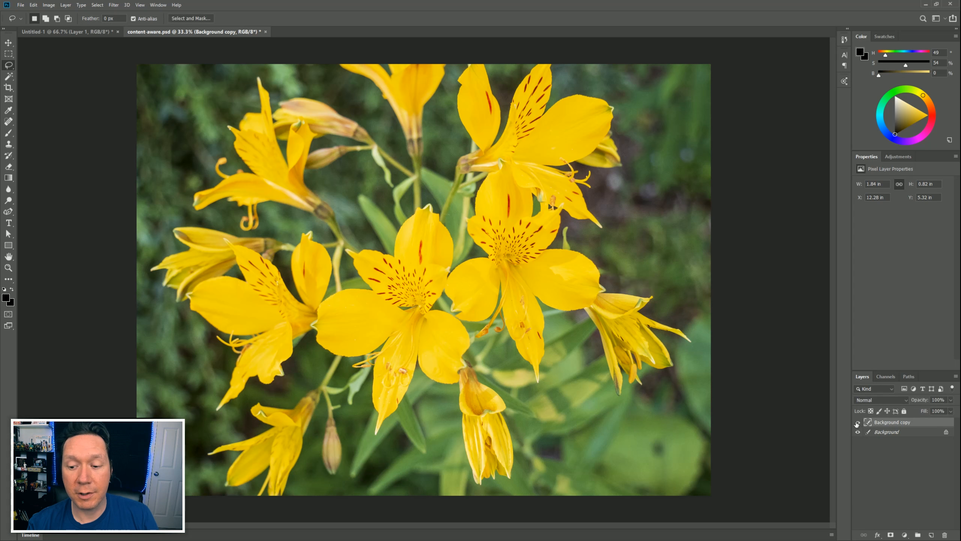
pyautogui.click(857, 423)
pyautogui.click(857, 422)
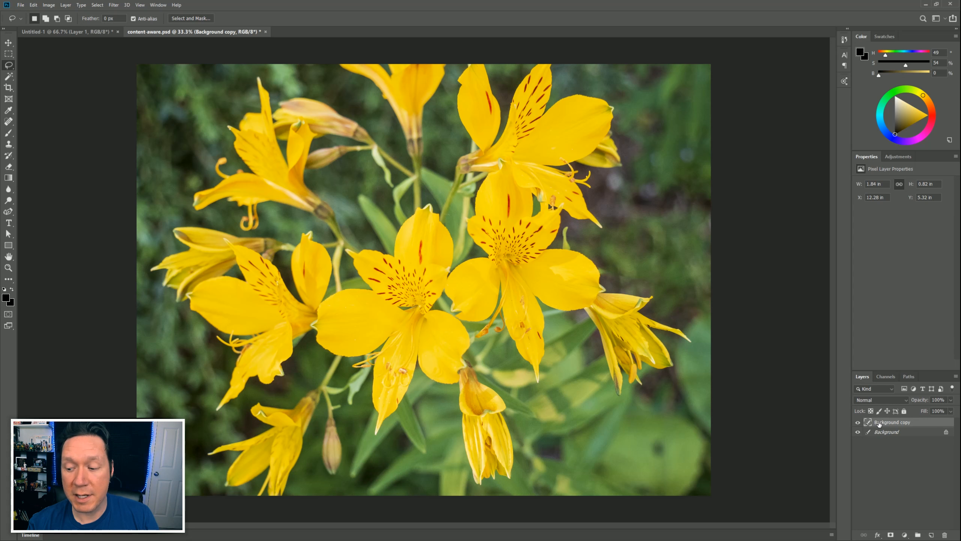
pyautogui.click(858, 423)
pyautogui.click(858, 422)
pyautogui.click(858, 422)
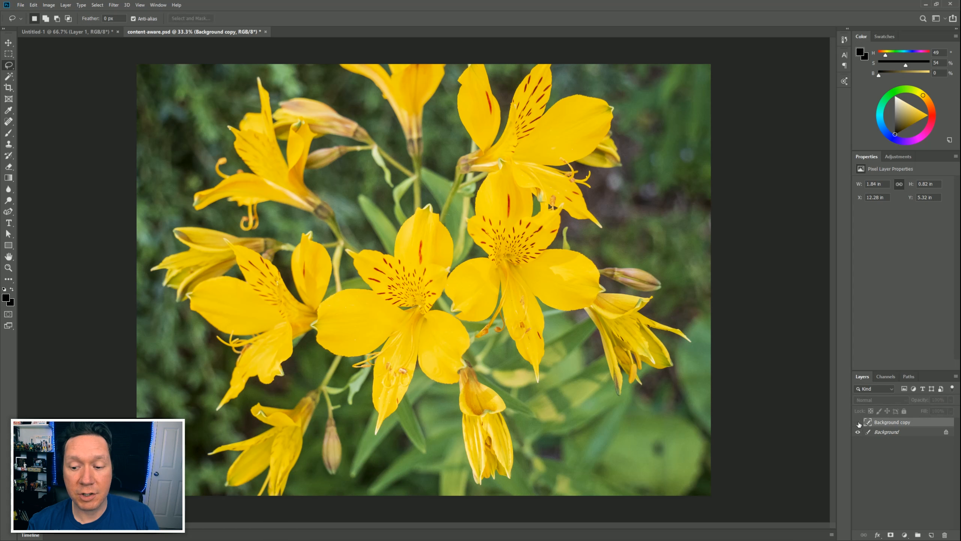
pyautogui.click(859, 423)
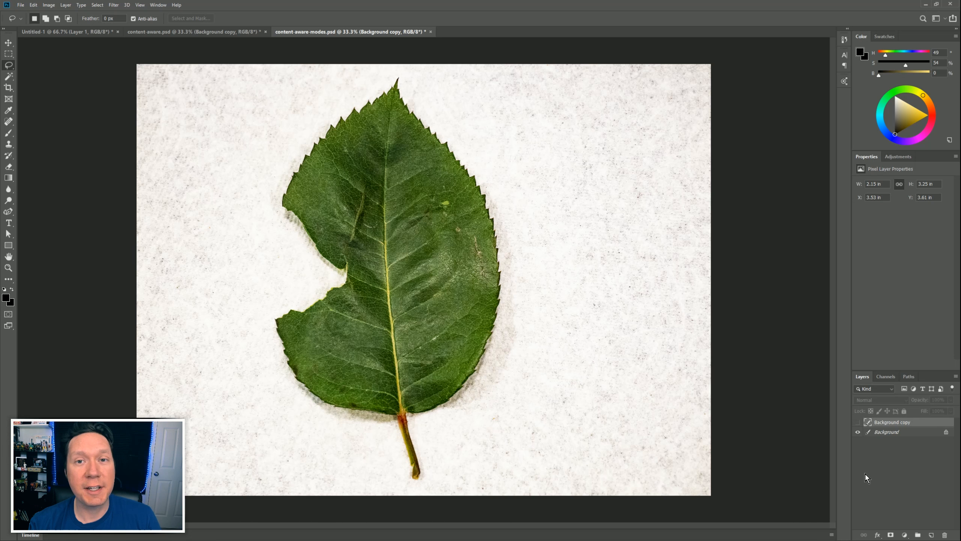
# Step: On the Background layer of content-aware-modes.psd, outline the leaf's bitten-out area with the Lasso and start Content-Aware Fill
pyautogui.click(885, 432)
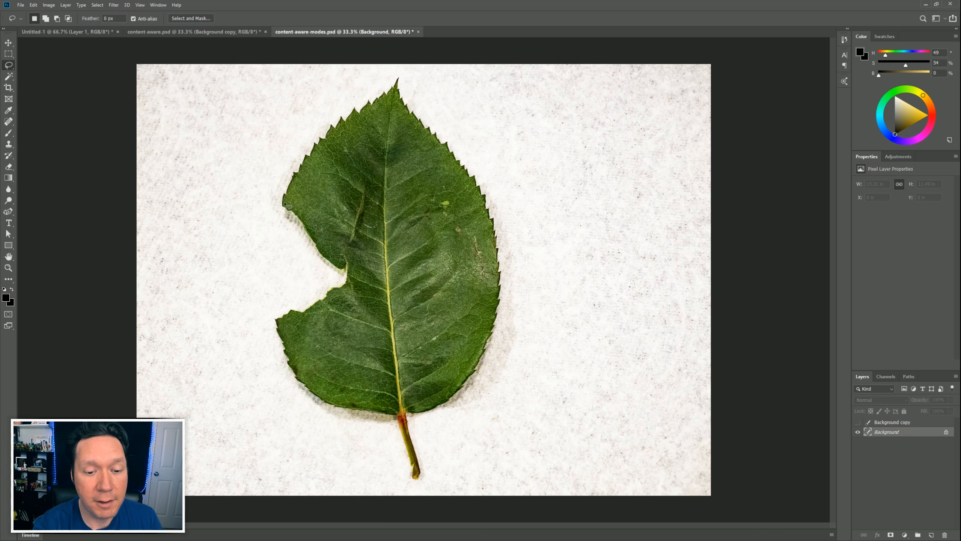
pyautogui.moveTo(283, 203); pyautogui.dragTo(303, 217)
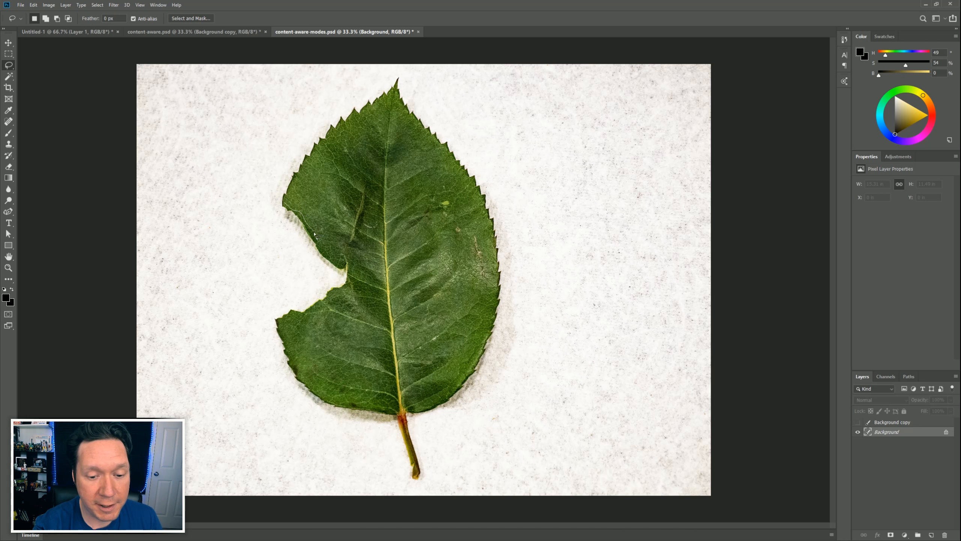
pyautogui.moveTo(328, 254); pyautogui.dragTo(349, 284)
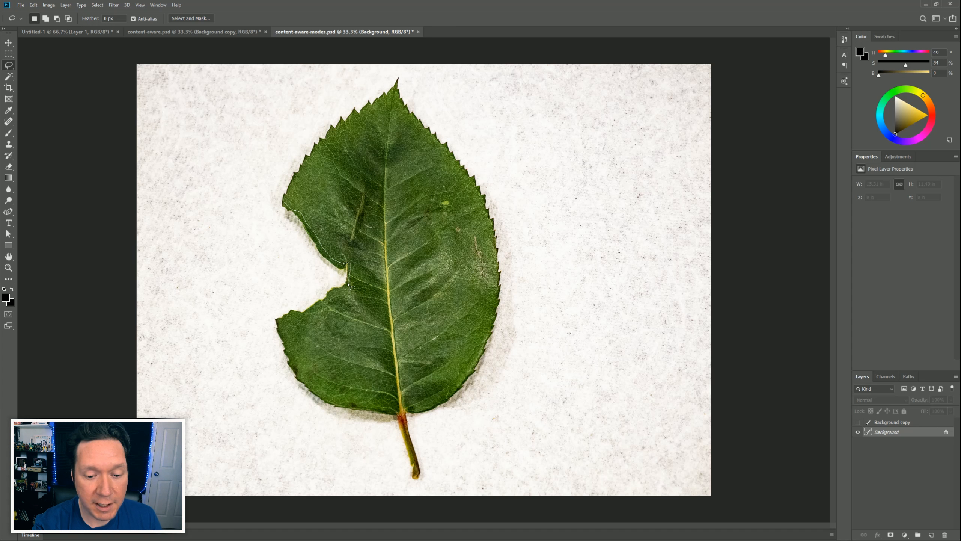
pyautogui.moveTo(305, 318)
pyautogui.mouseDown()
pyautogui.moveTo(275, 316)
pyautogui.moveTo(284, 208)
pyautogui.mouseUp()
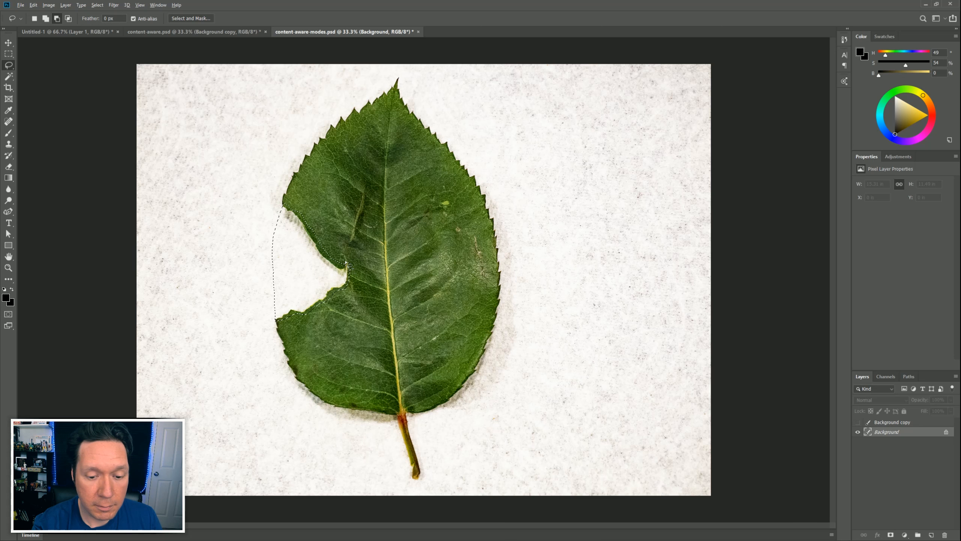
pyautogui.click(33, 5)
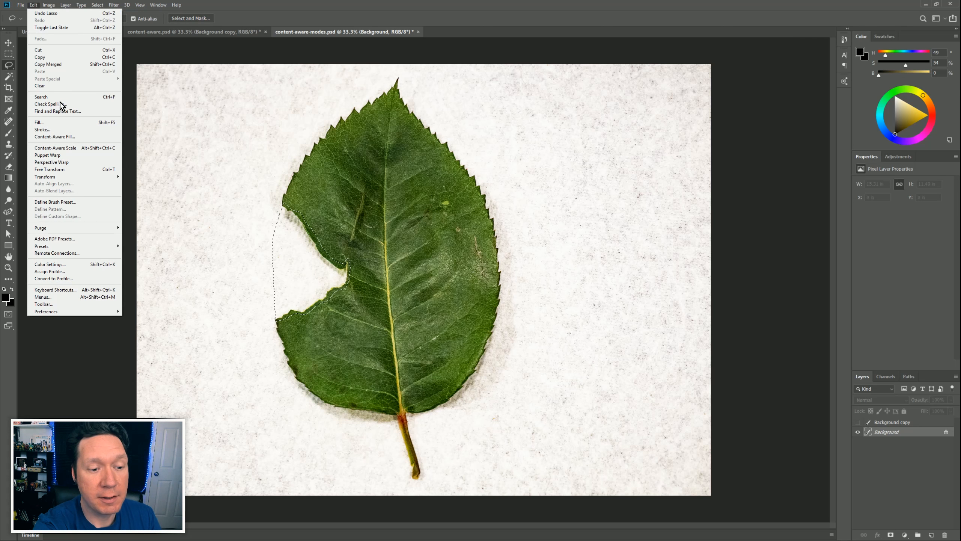
pyautogui.click(72, 136)
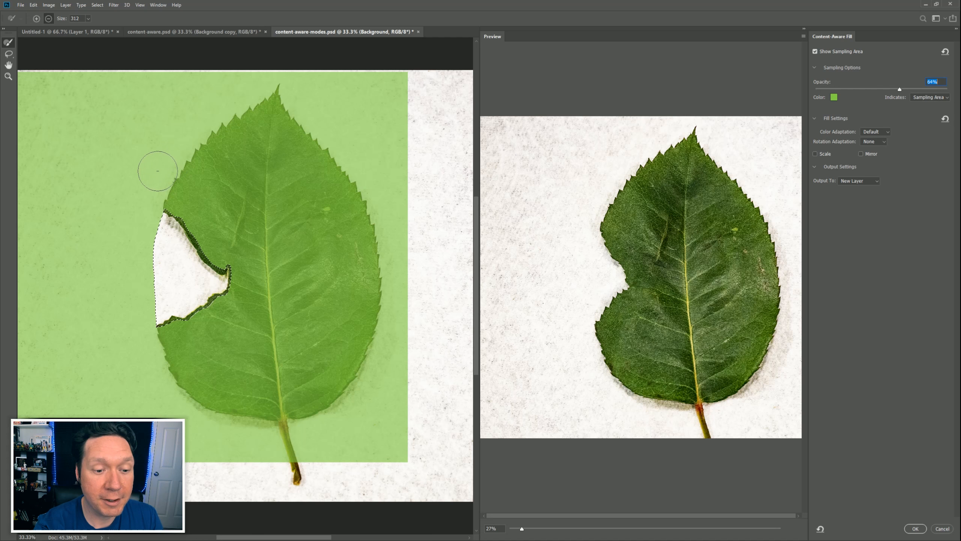
# Step: Subtract the white paper around the leaf and the leaf's tip, base and midrib from the sampling area with the Sampling Brush
pyautogui.moveTo(158, 164); pyautogui.dragTo(143, 199)
pyautogui.moveTo(186, 122)
pyautogui.mouseDown()
pyautogui.moveTo(182, 82)
pyautogui.moveTo(19, 76)
pyautogui.moveTo(15, 172)
pyautogui.moveTo(59, 102)
pyautogui.moveTo(42, 169)
pyautogui.mouseUp()
pyautogui.moveTo(42, 169); pyautogui.dragTo(159, 88)
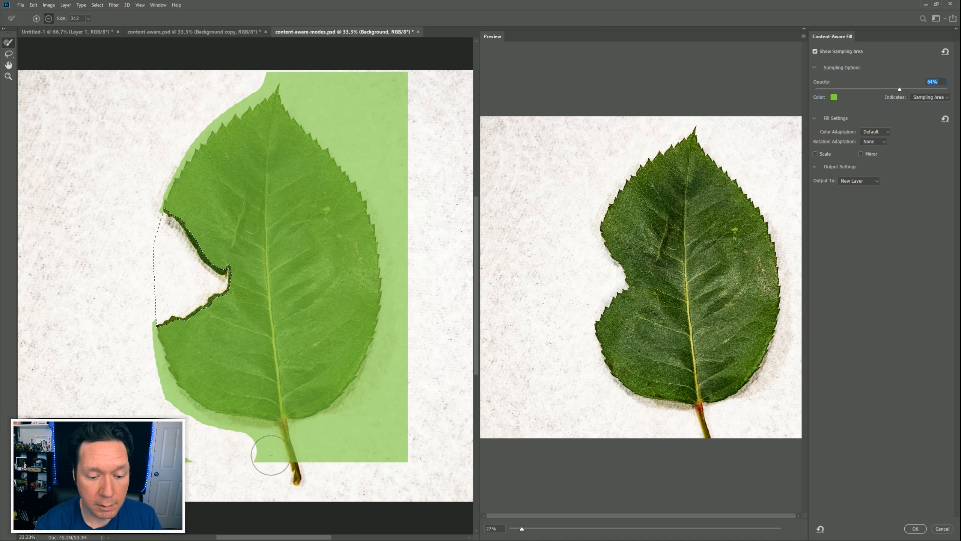
pyautogui.moveTo(270, 456)
pyautogui.mouseDown()
pyautogui.moveTo(254, 451)
pyautogui.moveTo(303, 451)
pyautogui.moveTo(301, 442)
pyautogui.moveTo(405, 446)
pyautogui.moveTo(336, 432)
pyautogui.moveTo(375, 414)
pyautogui.moveTo(398, 350)
pyautogui.moveTo(407, 301)
pyautogui.moveTo(397, 103)
pyautogui.moveTo(280, 61)
pyautogui.moveTo(378, 154)
pyautogui.moveTo(356, 124)
pyautogui.moveTo(192, 180)
pyautogui.moveTo(212, 136)
pyautogui.moveTo(211, 159)
pyautogui.moveTo(275, 122)
pyautogui.moveTo(307, 134)
pyautogui.moveTo(299, 101)
pyautogui.moveTo(358, 161)
pyautogui.moveTo(357, 218)
pyautogui.mouseUp()
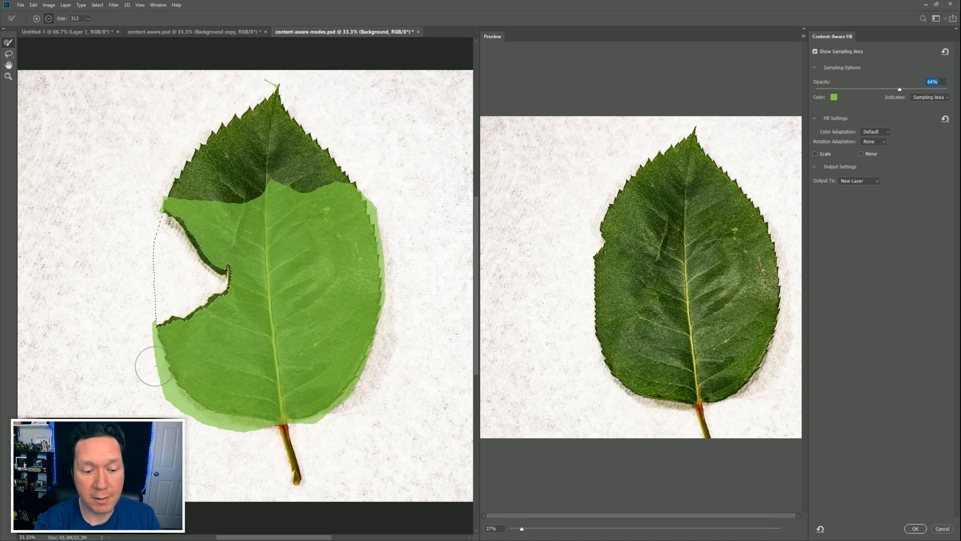
pyautogui.moveTo(154, 365)
pyautogui.mouseDown()
pyautogui.moveTo(185, 405)
pyautogui.moveTo(264, 429)
pyautogui.moveTo(220, 427)
pyautogui.moveTo(321, 418)
pyautogui.moveTo(261, 420)
pyautogui.moveTo(319, 406)
pyautogui.moveTo(372, 362)
pyautogui.moveTo(236, 398)
pyautogui.moveTo(200, 383)
pyautogui.moveTo(272, 380)
pyautogui.moveTo(269, 167)
pyautogui.mouseUp()
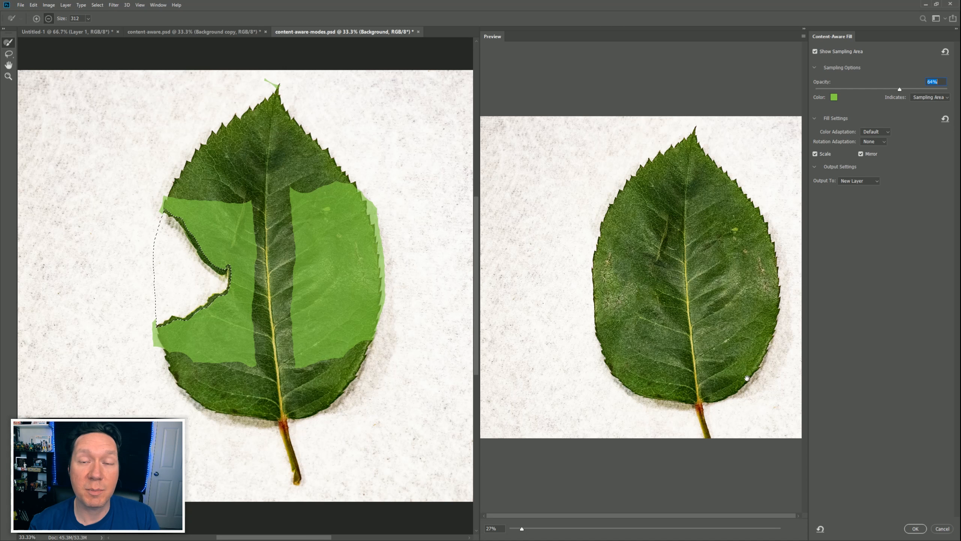
# Step: Refine the leaf fill with High color adaptation and the leaf's upper and lower side edges added to the sampling area, and apply it
pyautogui.click(875, 130)
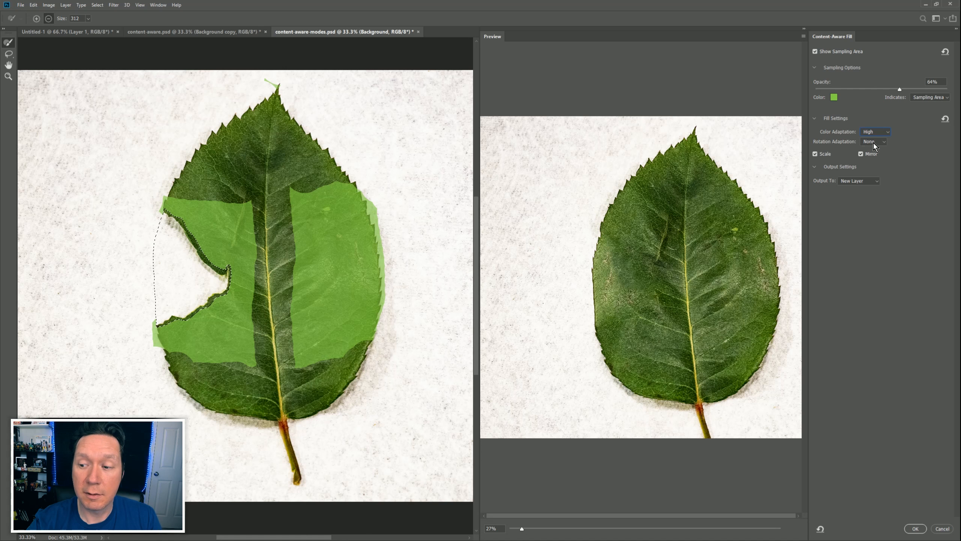
pyautogui.moveTo(171, 194); pyautogui.dragTo(214, 133)
pyautogui.moveTo(332, 143)
pyautogui.mouseDown()
pyautogui.moveTo(359, 184)
pyautogui.moveTo(356, 163)
pyautogui.mouseUp()
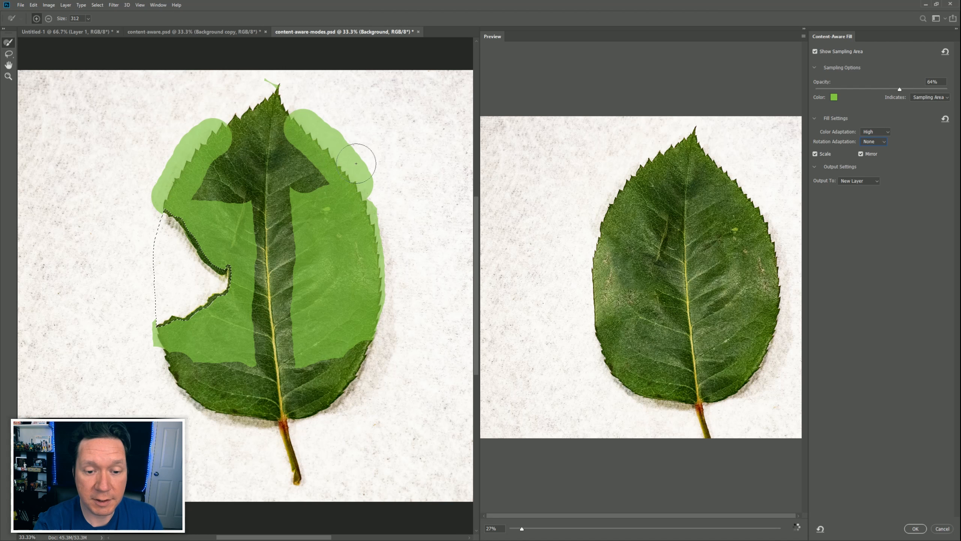
pyautogui.moveTo(373, 314)
pyautogui.mouseDown()
pyautogui.moveTo(369, 356)
pyautogui.moveTo(350, 390)
pyautogui.mouseUp()
pyautogui.moveTo(160, 337); pyautogui.dragTo(191, 395)
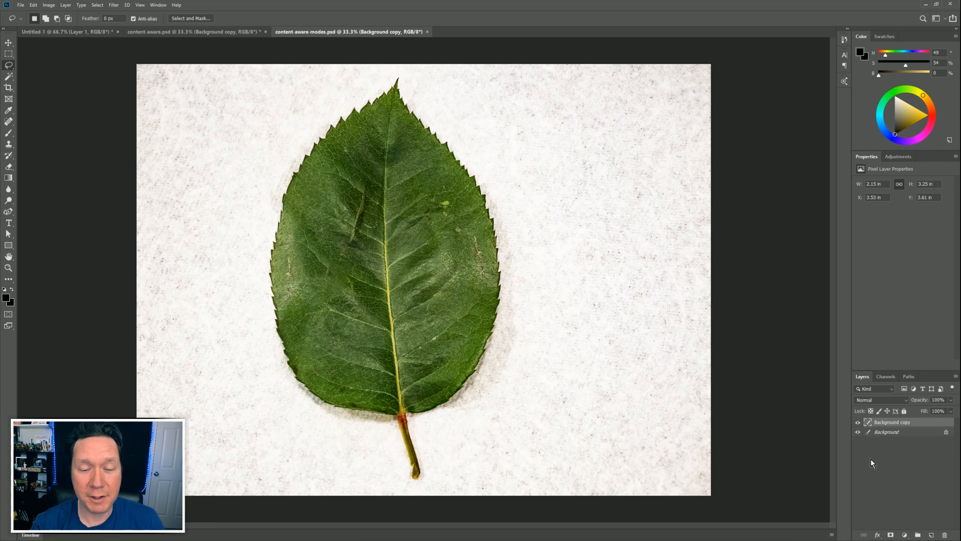
# Step: Compare the bitten and the repaired leaf by toggling the visibility of the Background copy layer
pyautogui.click(858, 423)
pyautogui.click(858, 423)
pyautogui.click(859, 424)
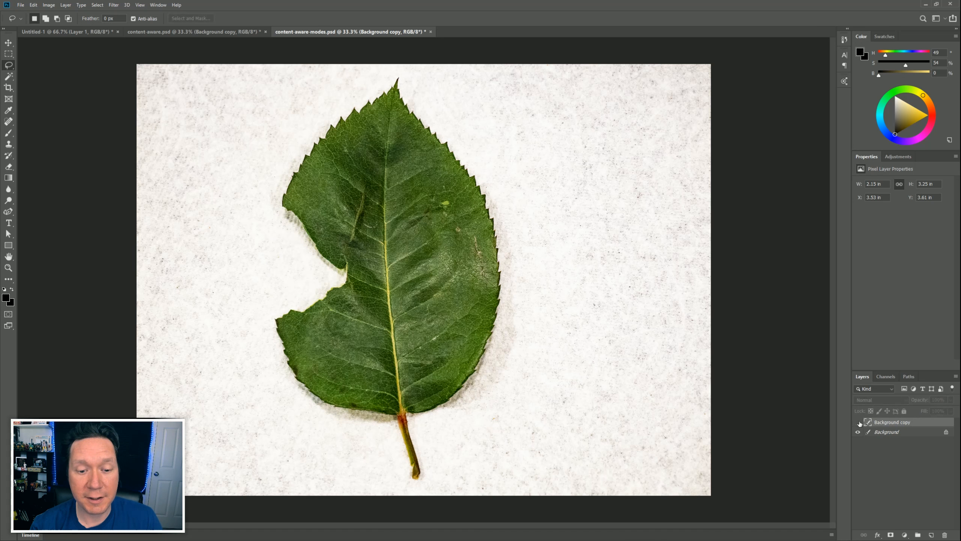
pyautogui.click(859, 423)
pyautogui.click(858, 422)
pyautogui.click(858, 423)
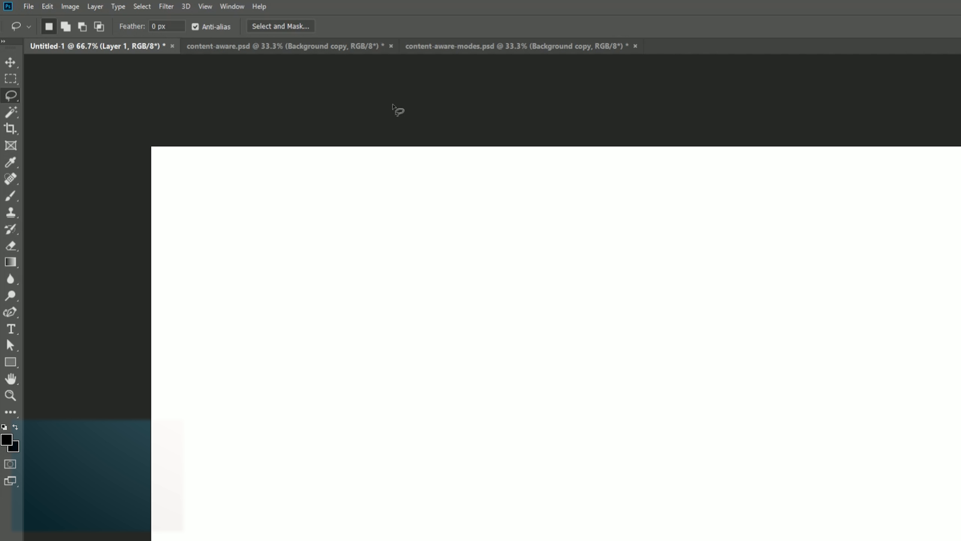
# Step: In Untitled-1, draw a rectangular frame about 12 in wide and 11.3 in high with the Frame tool, left of the canvas centre
pyautogui.click(10, 147)
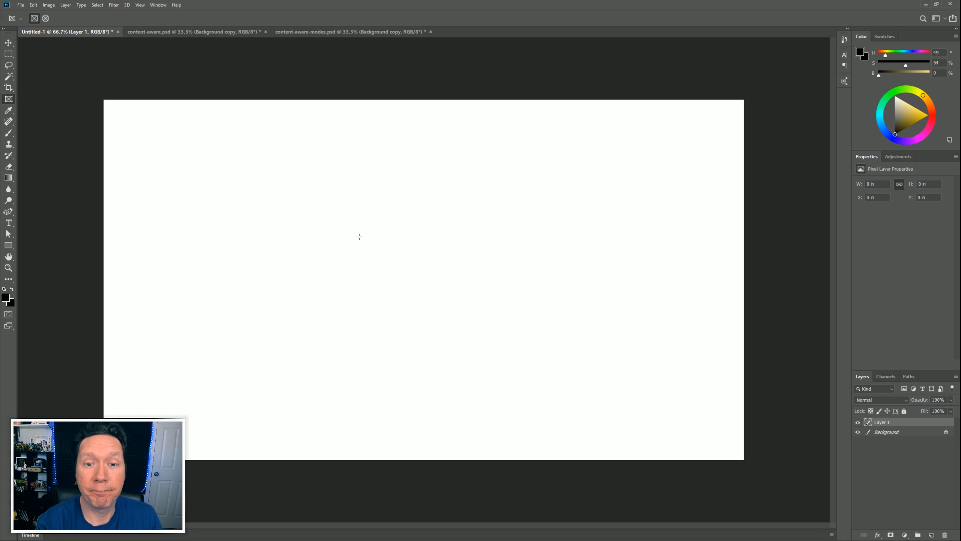
pyautogui.moveTo(232, 189); pyautogui.dragTo(448, 392)
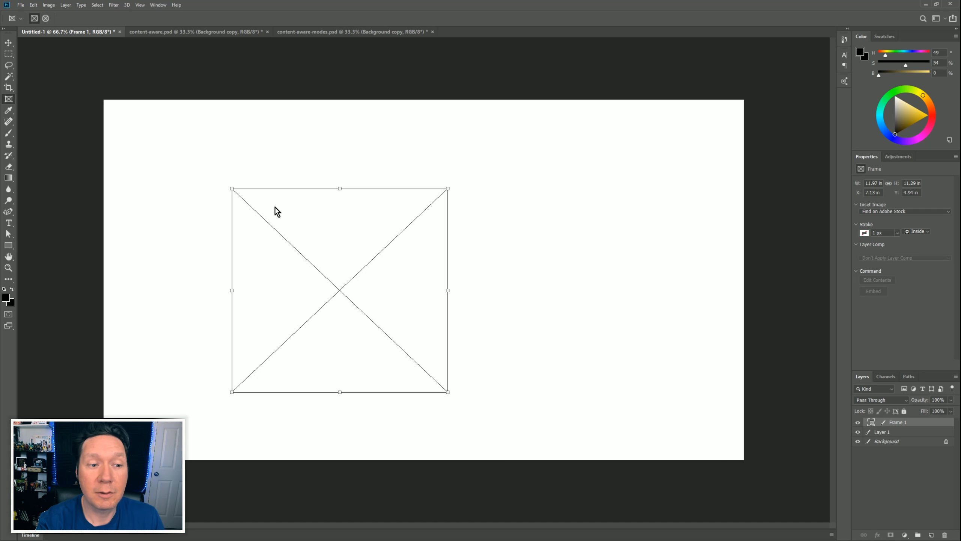
# Step: Place the content-aware PSD file as a linked image inside the selected frame
pyautogui.click(20, 5)
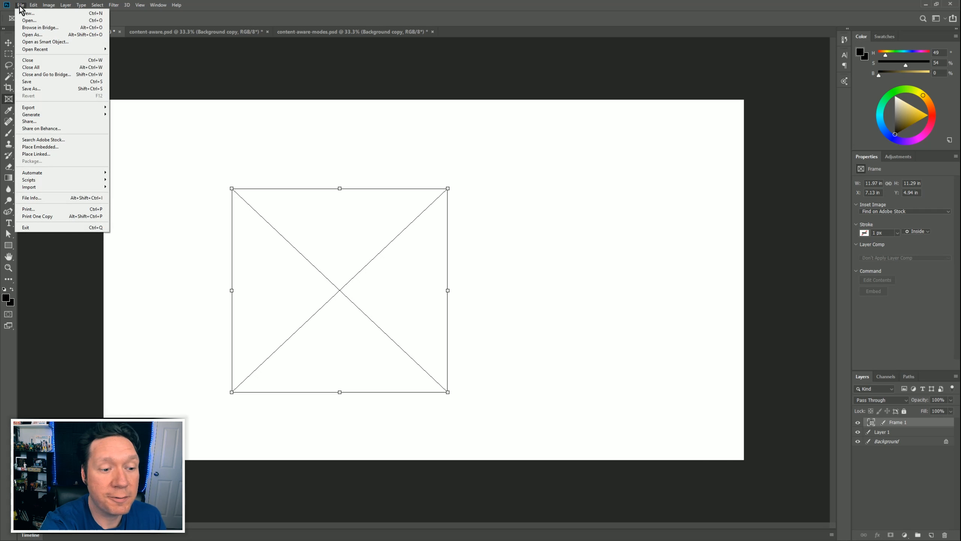
pyautogui.click(71, 158)
pyautogui.press('c')
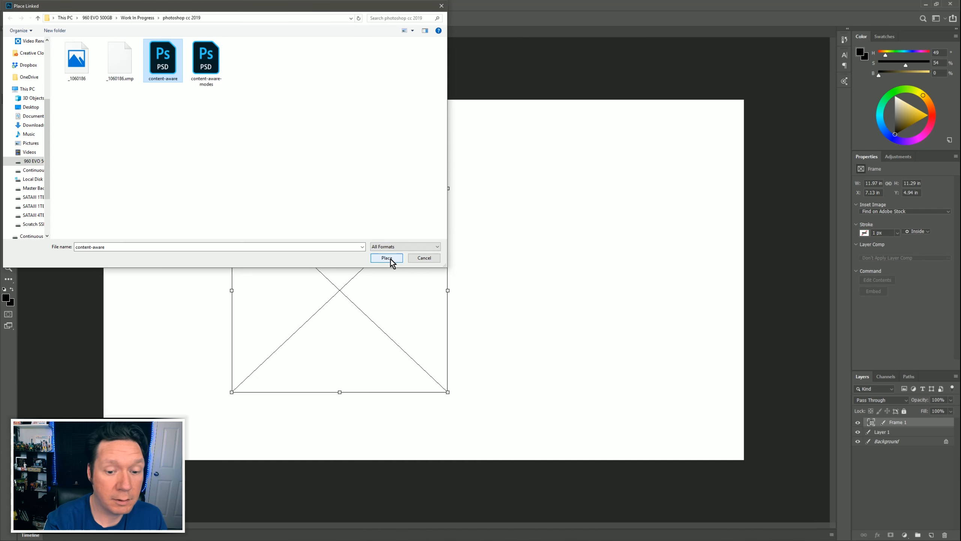
pyautogui.click(391, 261)
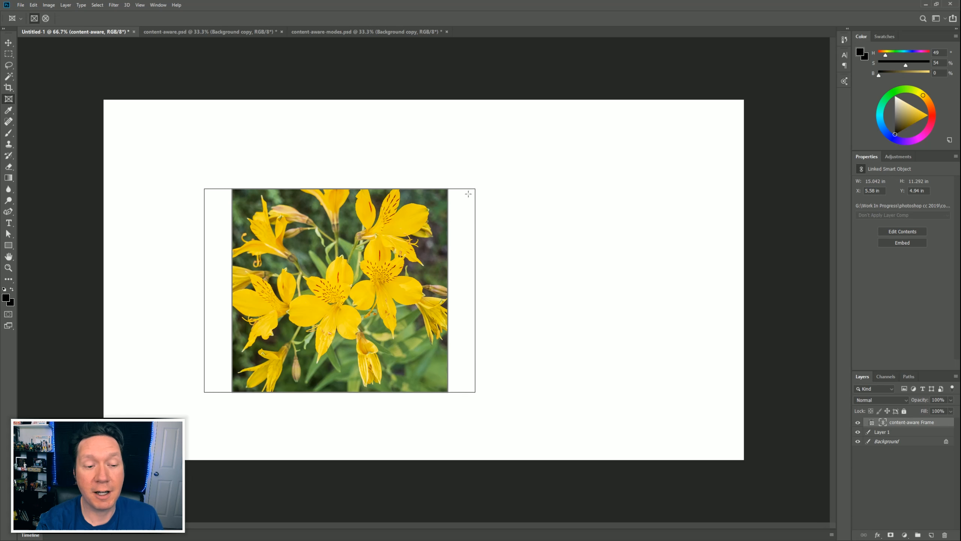
# Step: Scale the flower image inside its frame to about 16.2 in wide and 12.2 in high with Free Transform
pyautogui.moveTo(387, 259)
pyautogui.mouseDown()
pyautogui.moveTo(400, 249)
pyautogui.moveTo(384, 264)
pyautogui.moveTo(434, 274)
pyautogui.moveTo(438, 227)
pyautogui.moveTo(337, 209)
pyautogui.moveTo(278, 320)
pyautogui.moveTo(429, 343)
pyautogui.moveTo(444, 198)
pyautogui.moveTo(311, 285)
pyautogui.moveTo(441, 268)
pyautogui.moveTo(384, 249)
pyautogui.mouseUp()
pyautogui.hotkey('ctrl', 't')
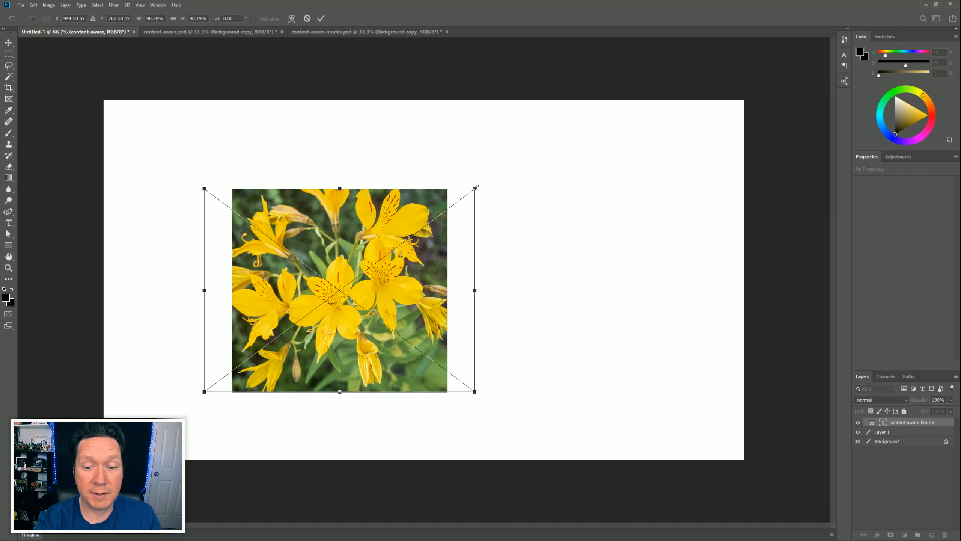
pyautogui.moveTo(476, 187); pyautogui.dragTo(500, 170)
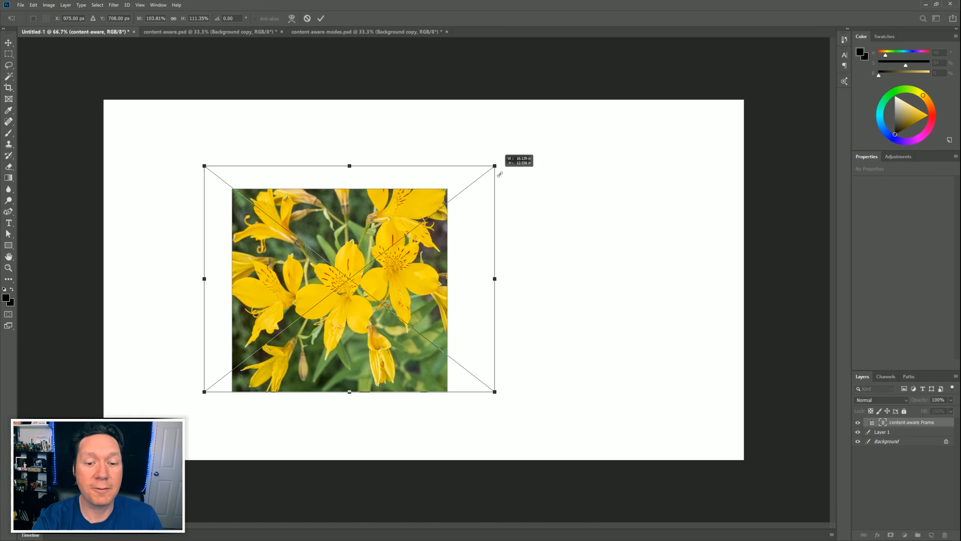
pyautogui.moveTo(427, 160); pyautogui.dragTo(487, 195)
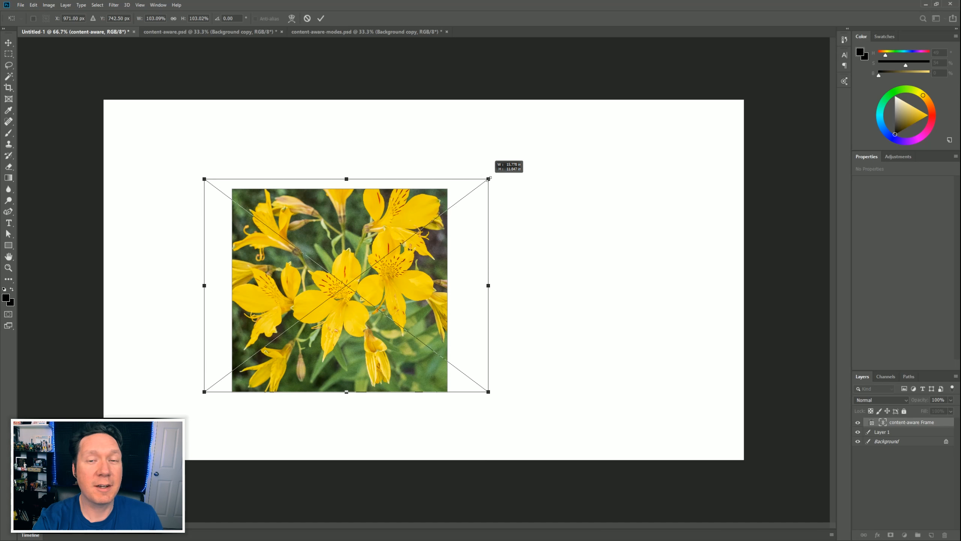
pyautogui.moveTo(489, 178); pyautogui.dragTo(467, 173)
pyautogui.press('Escape')
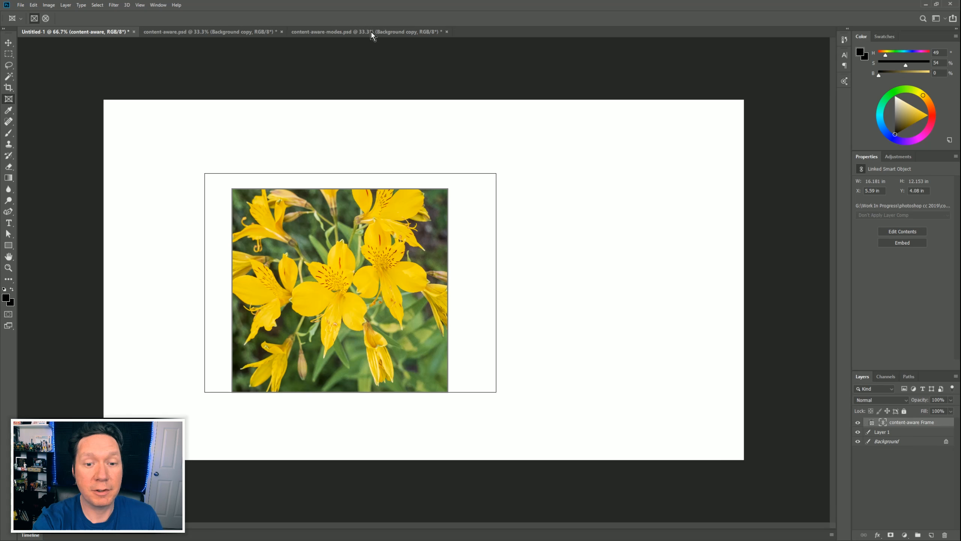
# Step: Enlarge the flower image inside its frame to about 19.6 in wide and 14.4 in high
pyautogui.hotkey('ctrl', 't')
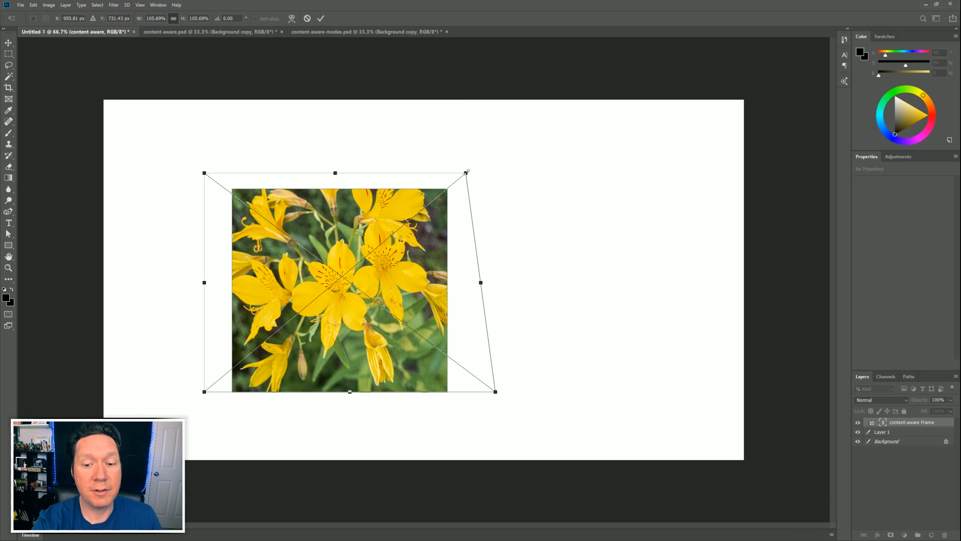
pyautogui.moveTo(466, 173); pyautogui.dragTo(515, 131)
pyautogui.press('Return')
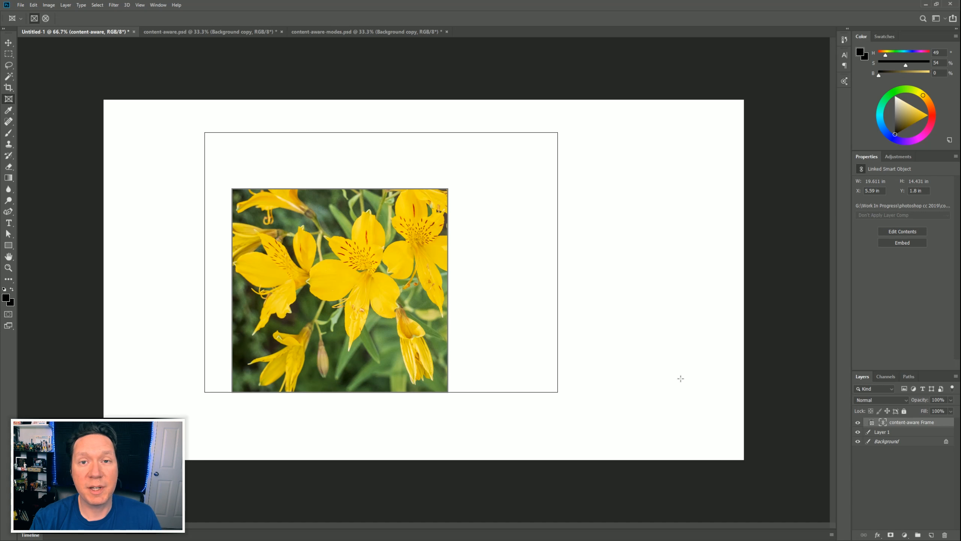
# Step: Add the point text "TEXT" to the right of the framed flower image
pyautogui.click(9, 223)
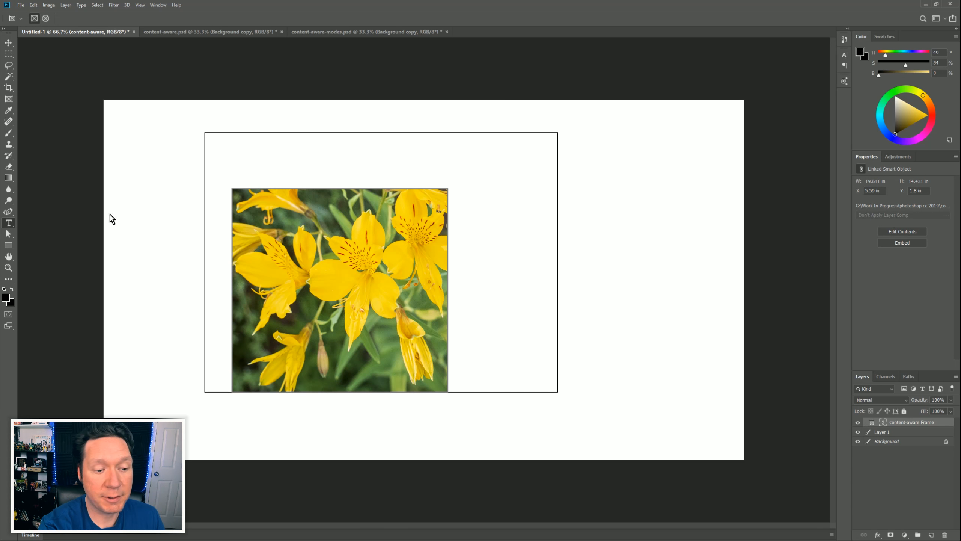
pyautogui.click(617, 197)
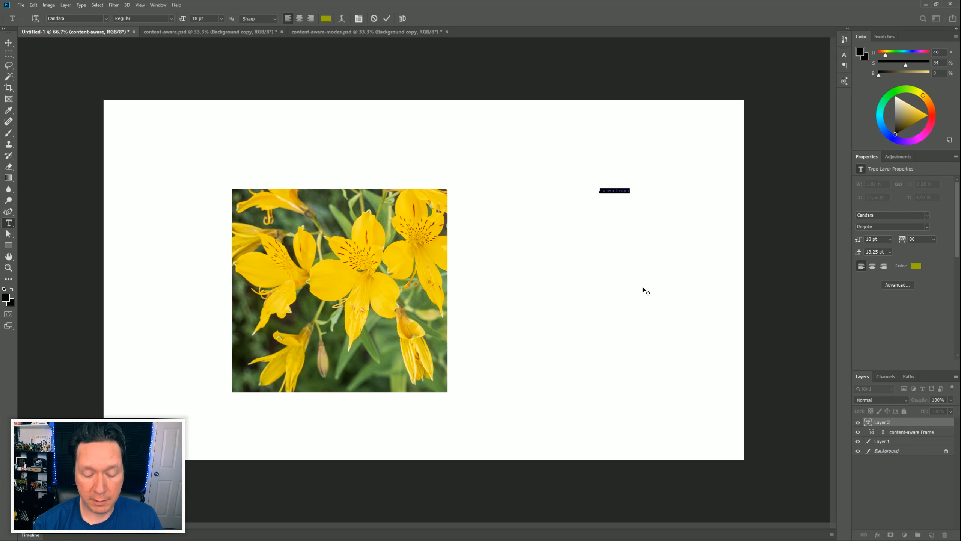
pyautogui.write('TEXT')
pyautogui.click(708, 147)
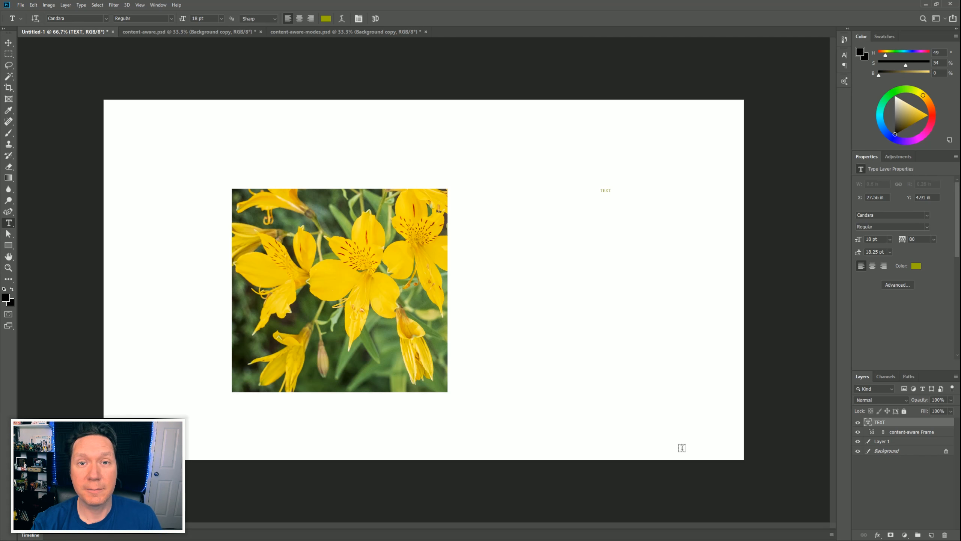
# Step: Scale the text "TEXT" up to about 225 pt and move it beside the flower image's upper right side
pyautogui.hotkey('ctrl', 't')
pyautogui.moveTo(614, 195); pyautogui.dragTo(738, 251)
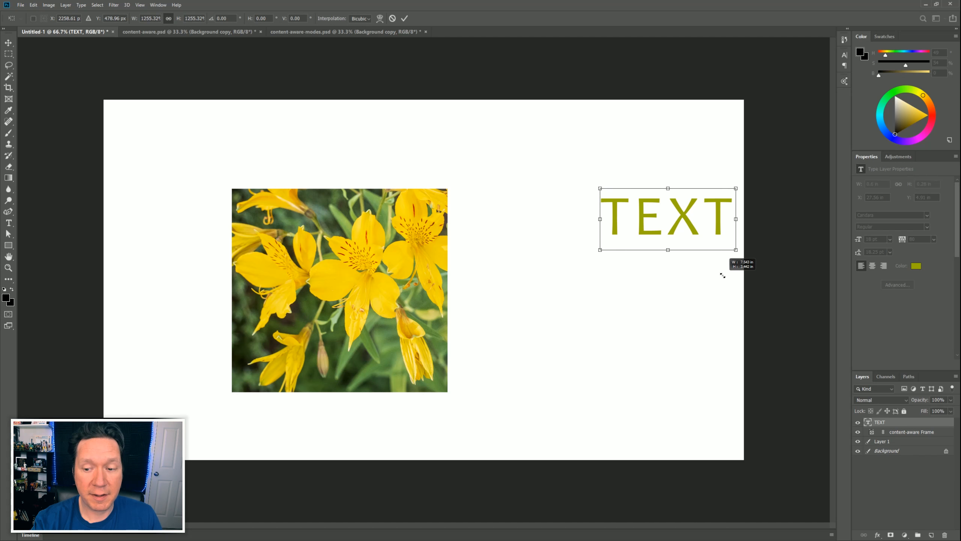
pyautogui.moveTo(664, 215); pyautogui.dragTo(553, 228)
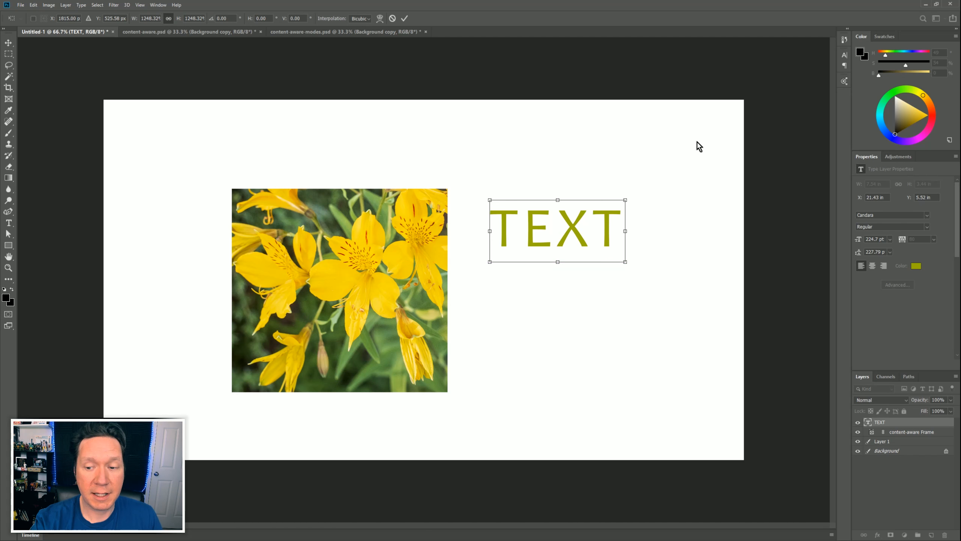
pyautogui.press('t')
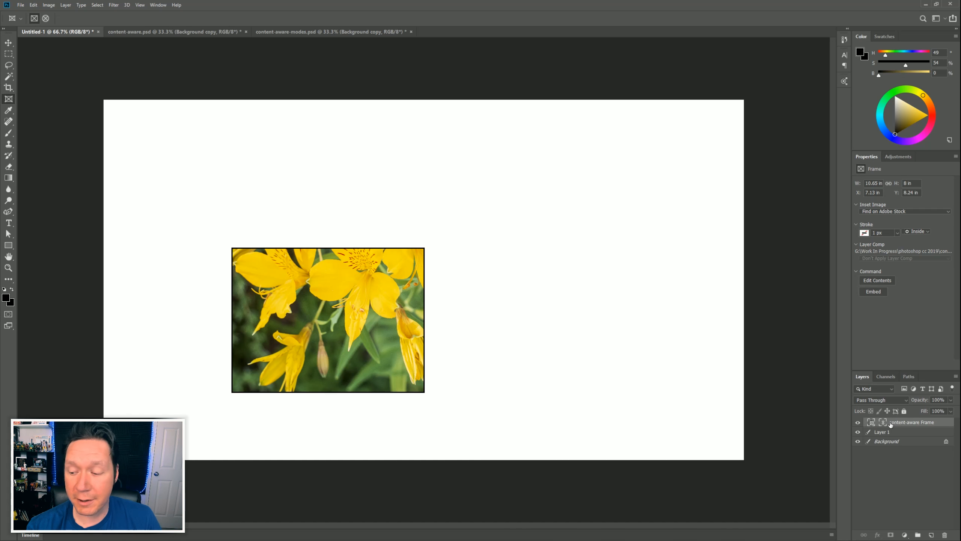
# Step: Reduce the flower frame to about 10.5 by 7.2 in, and shift the image inside it to about X 4 in, Y 3.3 in
pyautogui.click(871, 423)
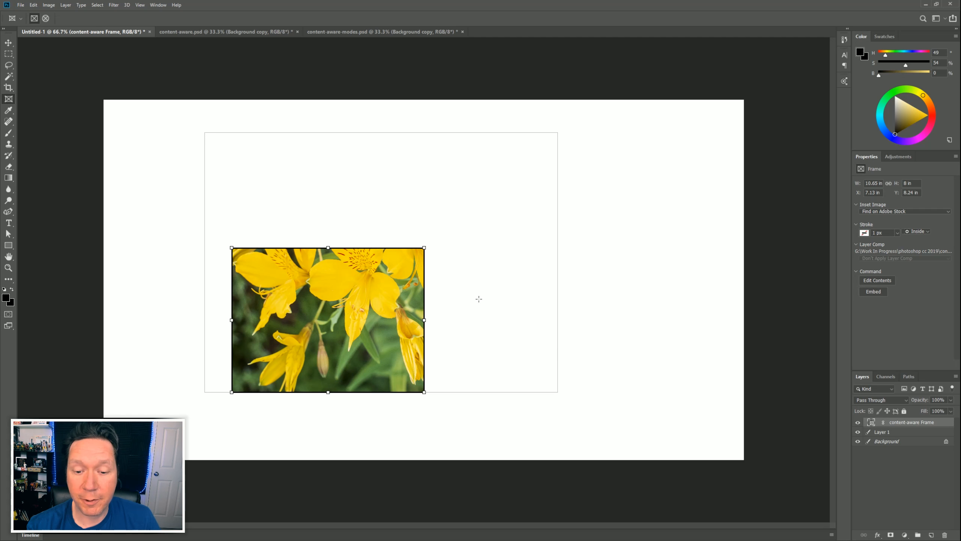
pyautogui.moveTo(425, 246)
pyautogui.mouseDown()
pyautogui.moveTo(468, 209)
pyautogui.moveTo(382, 234)
pyautogui.moveTo(490, 267)
pyautogui.moveTo(422, 318)
pyautogui.moveTo(421, 262)
pyautogui.mouseUp()
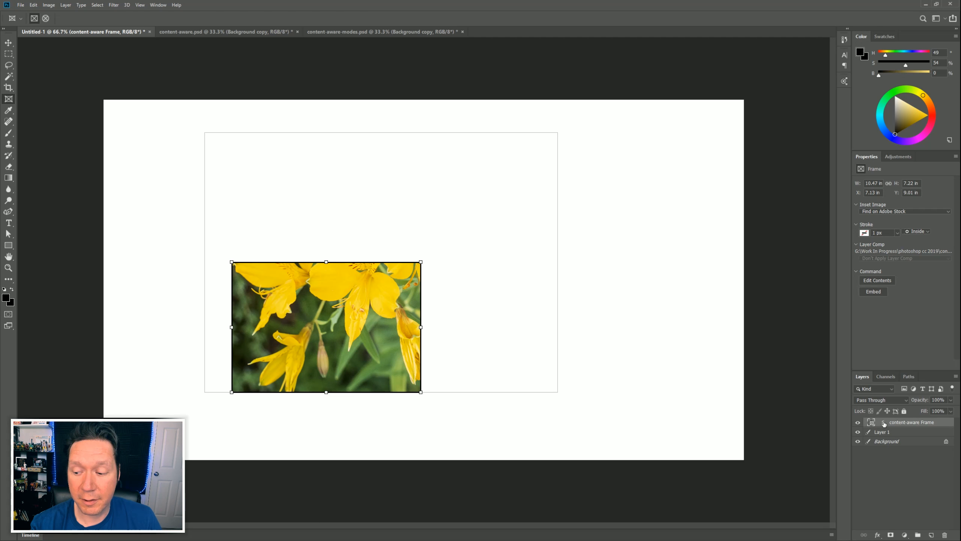
pyautogui.click(884, 424)
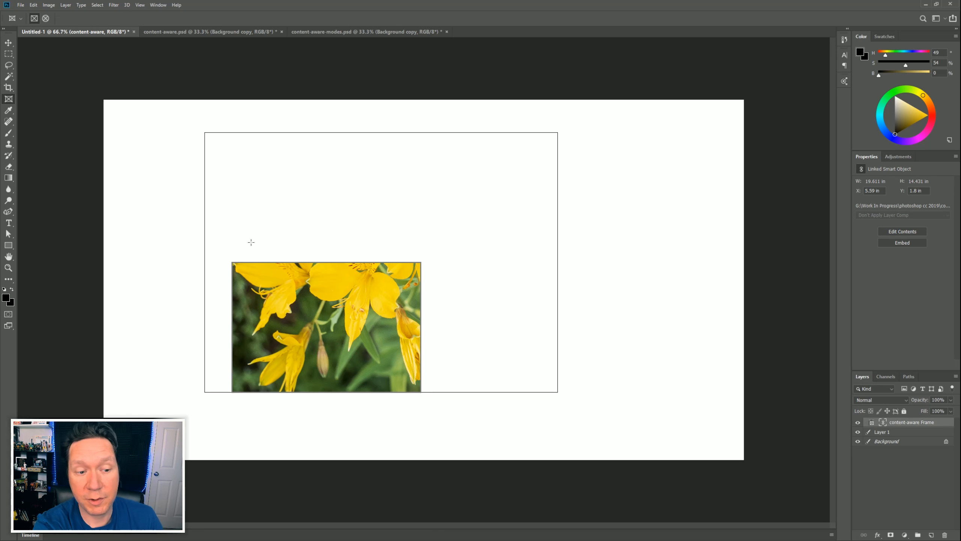
pyautogui.moveTo(403, 269); pyautogui.dragTo(329, 311)
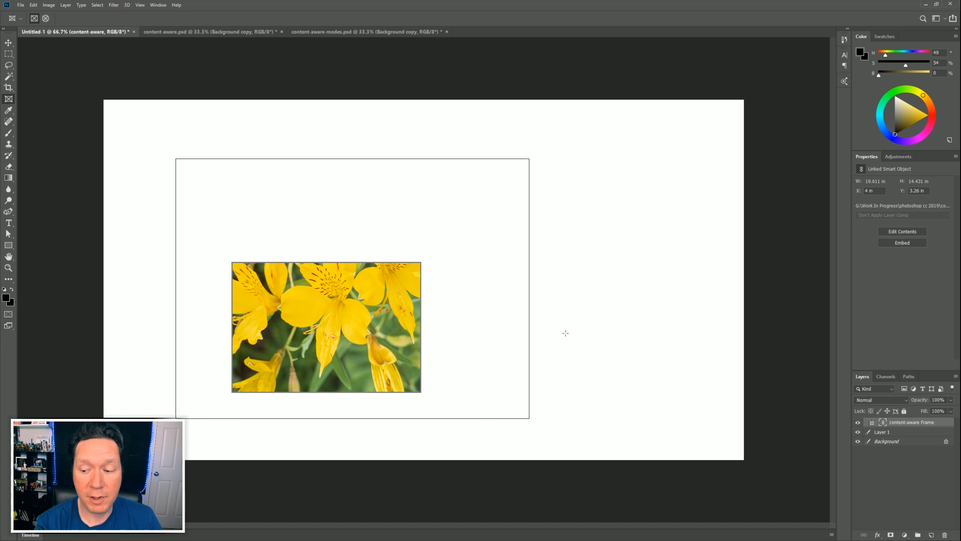
# Step: Enlarge the flower frame towards its upper right, and shift the image inside it to about X 4.2 in, Y 2.8 in
pyautogui.click(871, 422)
pyautogui.moveTo(421, 262); pyautogui.dragTo(479, 193)
pyautogui.click(884, 423)
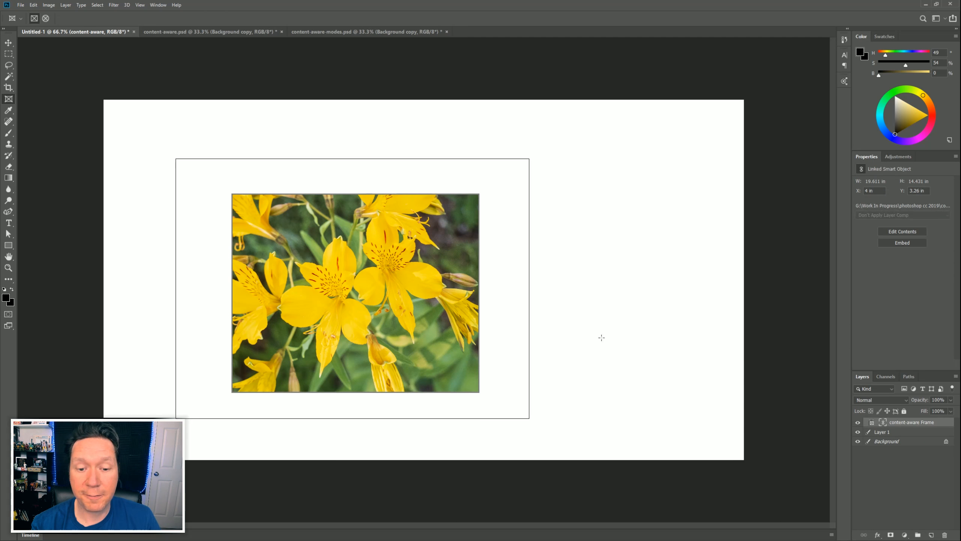
pyautogui.moveTo(427, 293)
pyautogui.mouseDown()
pyautogui.moveTo(483, 320)
pyautogui.moveTo(418, 293)
pyautogui.moveTo(429, 283)
pyautogui.mouseUp()
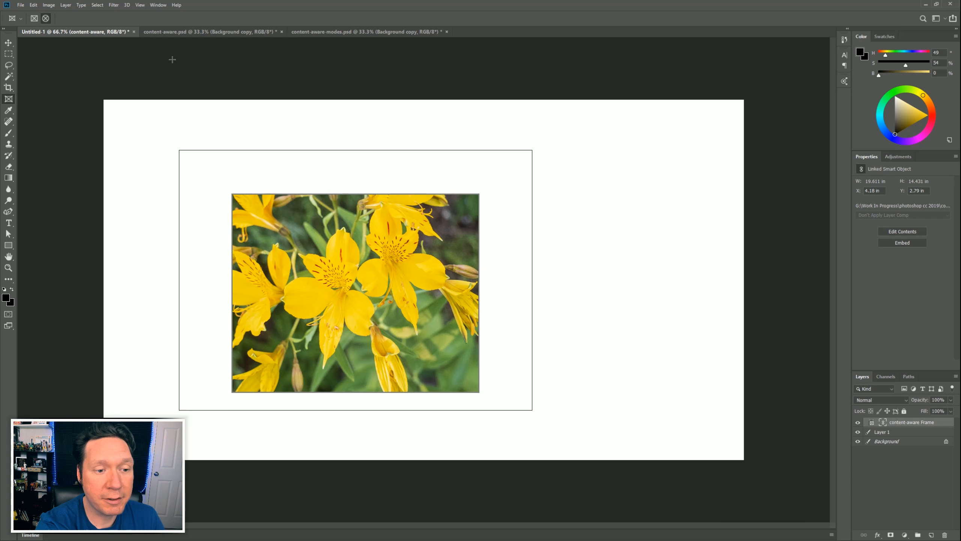
# Step: Draw a circular frame about 7 in across right of the flowers and place the content-aware-modes PSD in it as a linked image
pyautogui.moveTo(568, 194); pyautogui.dragTo(691, 333)
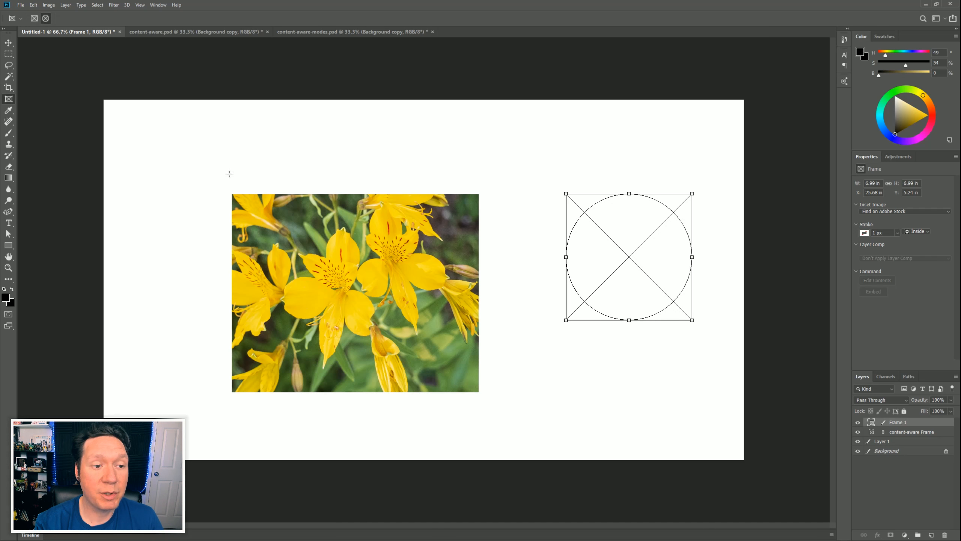
pyautogui.click(20, 5)
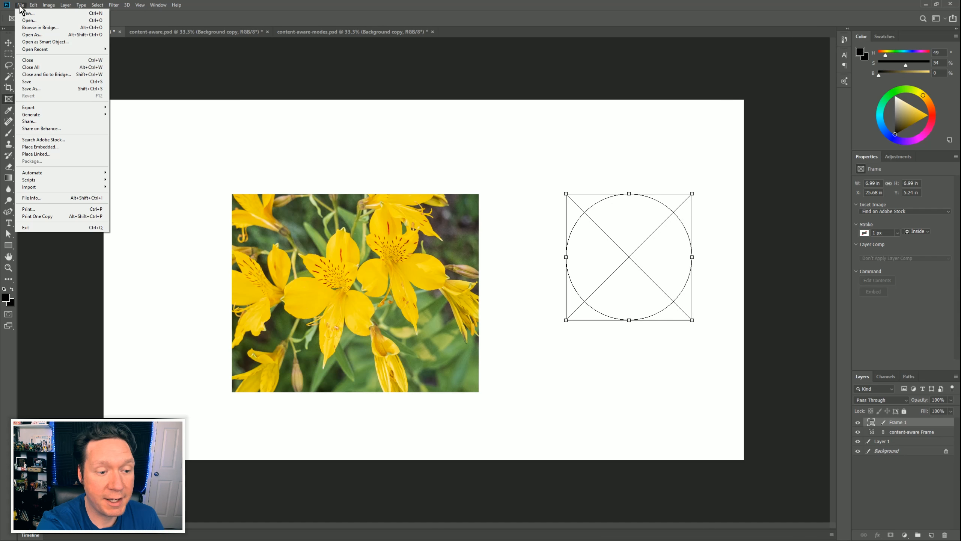
pyautogui.click(77, 154)
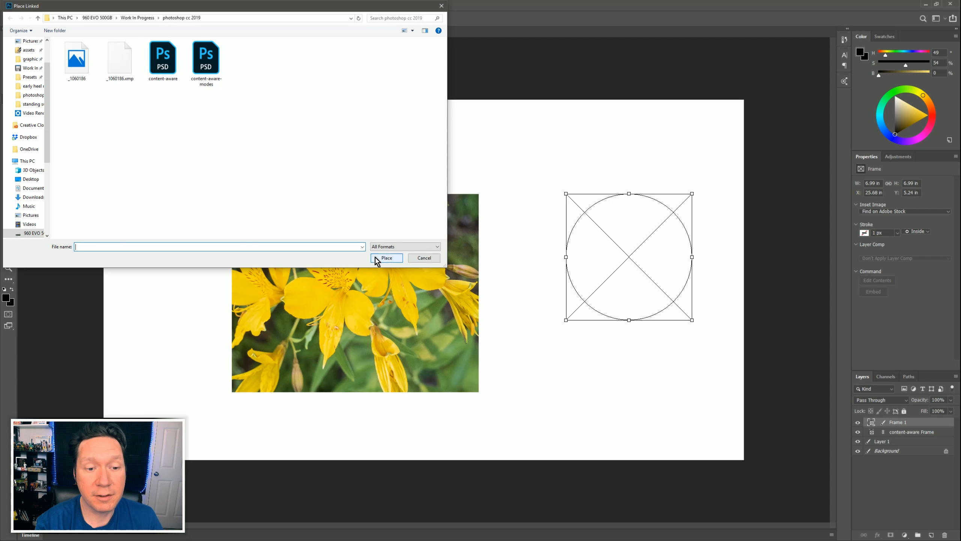
pyautogui.click(208, 61)
pyautogui.click(386, 258)
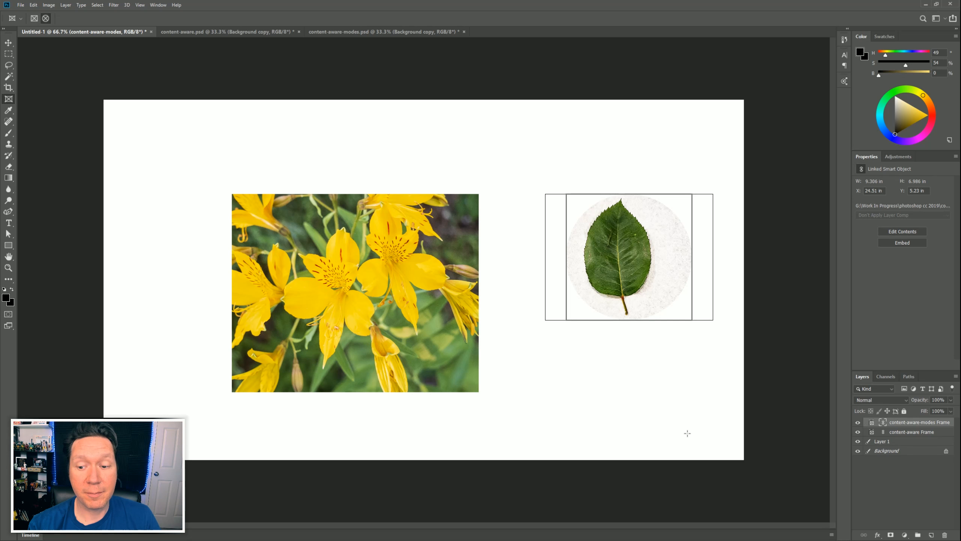
# Step: Centre the leaf horizontally within the circular frame by moving its image to about X 25.1 in
pyautogui.moveTo(658, 255); pyautogui.dragTo(669, 261)
pyautogui.moveTo(661, 295); pyautogui.dragTo(654, 296)
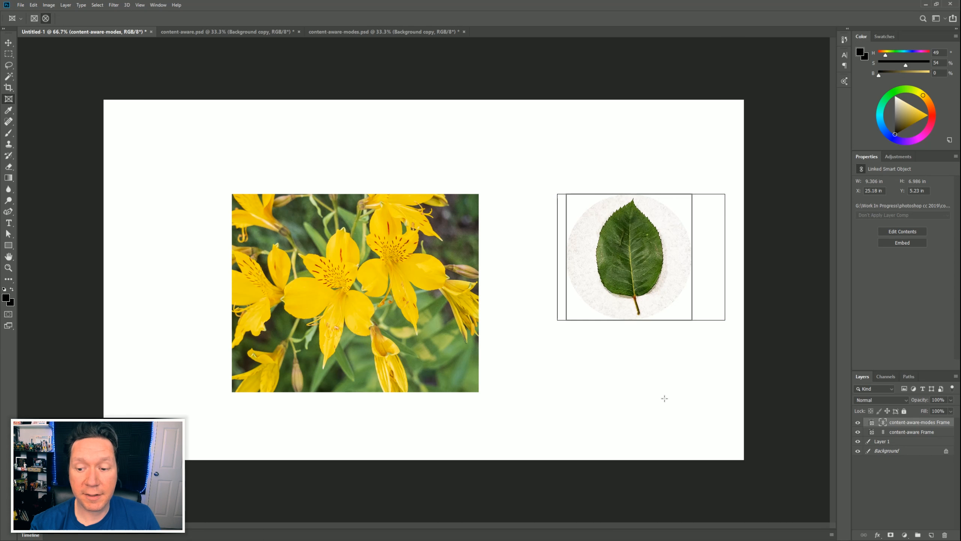
pyautogui.press('Left')
pyautogui.press('Left')
pyautogui.press('Left')
pyautogui.press('Left')
pyautogui.press('Left')
pyautogui.press('Left')
pyautogui.press('Left')
pyautogui.press('Left')
pyautogui.press('Left')
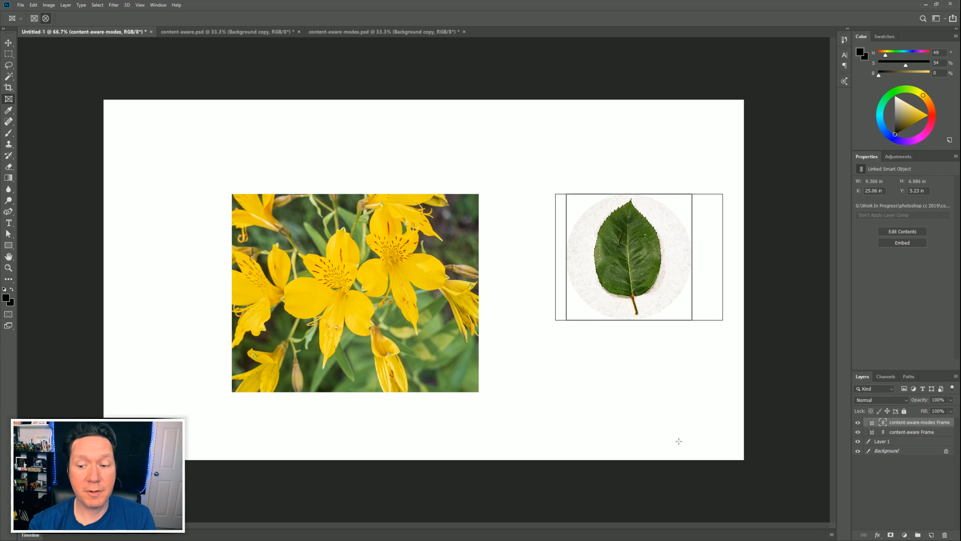
pyautogui.press('Right')
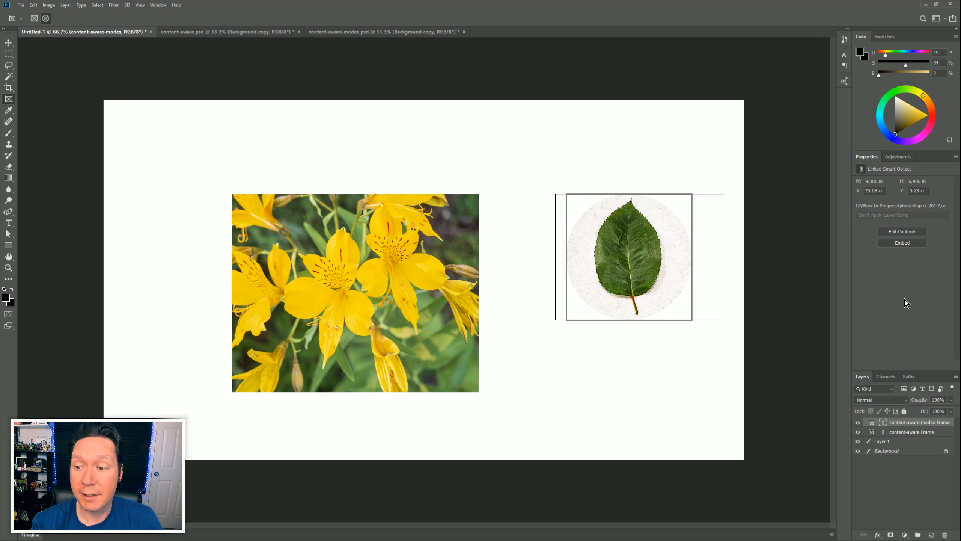
# Step: Give the circular leaf frame a black 7.63 px stroke aligned Outside, and select Layer 1 to view it
pyautogui.click(872, 423)
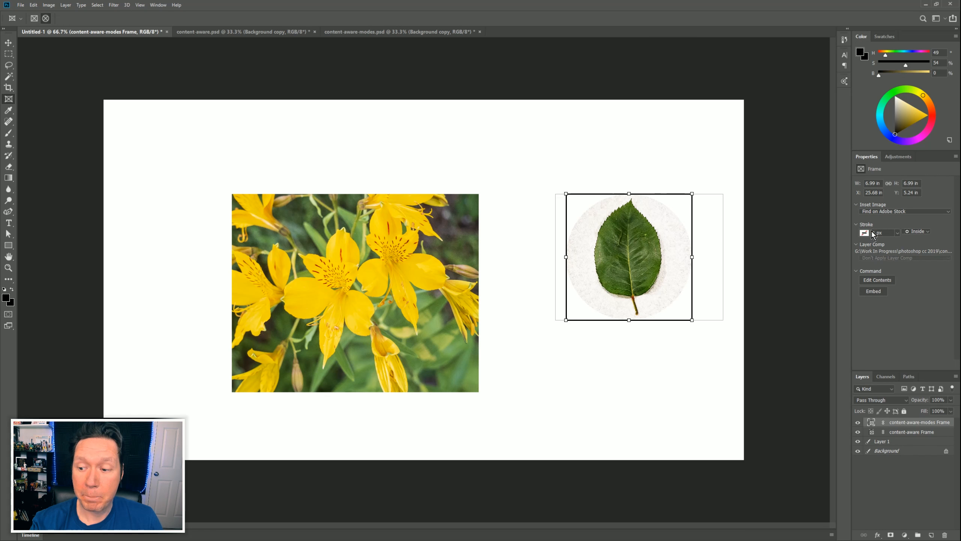
pyautogui.click(865, 233)
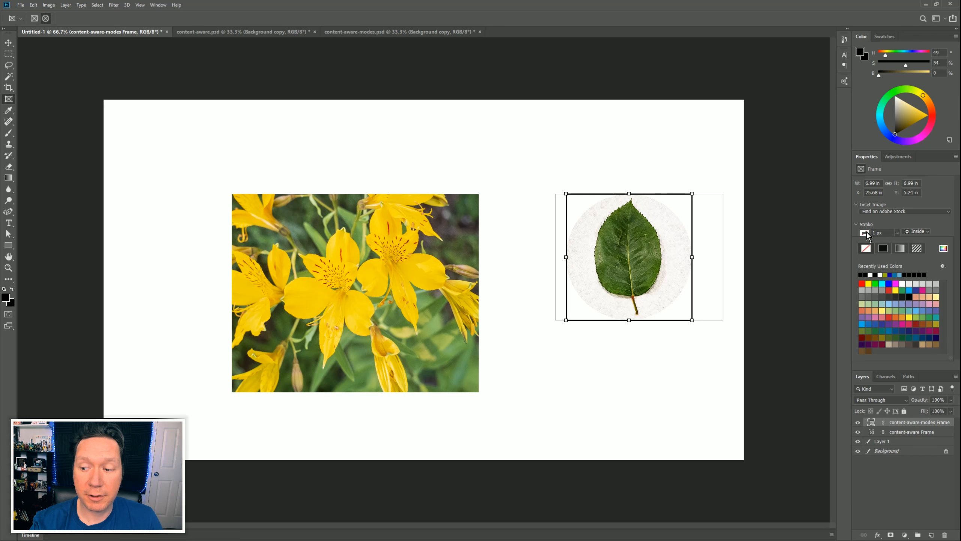
pyautogui.click(877, 275)
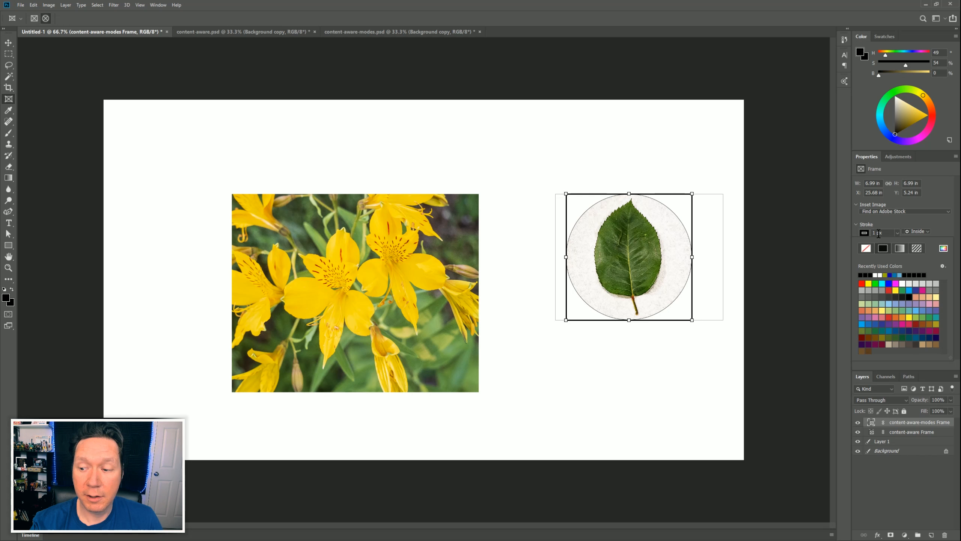
pyautogui.click(897, 232)
pyautogui.moveTo(900, 242); pyautogui.dragTo(898, 242)
pyautogui.click(919, 232)
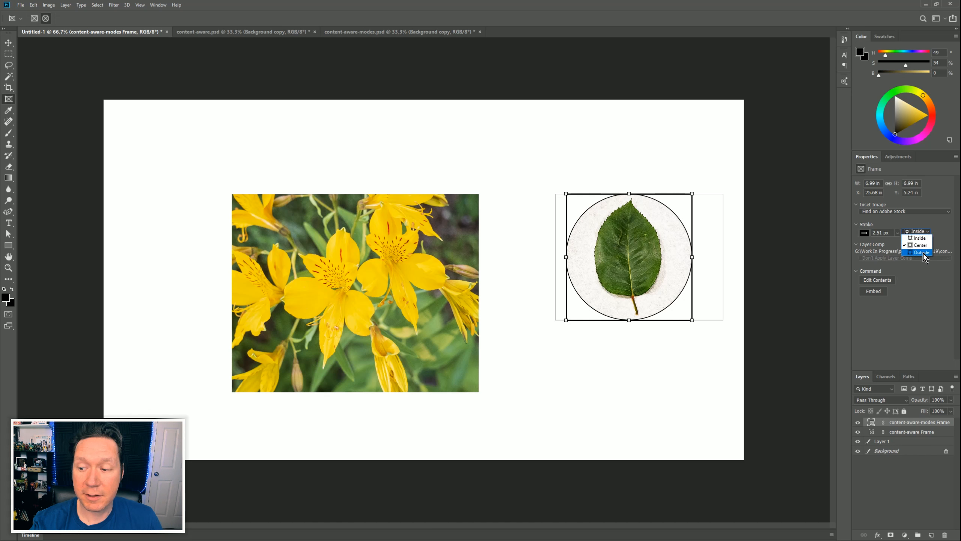
pyautogui.click(921, 238)
pyautogui.click(878, 441)
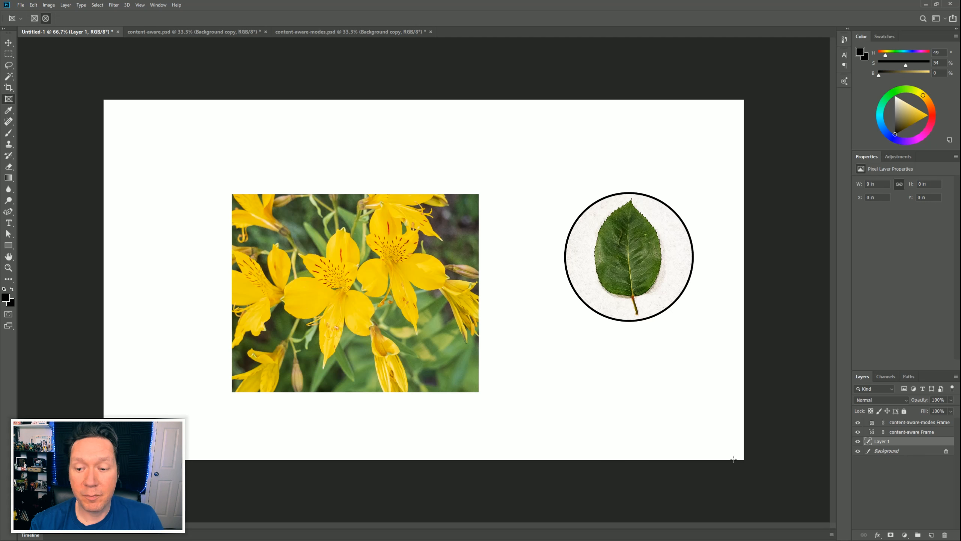
# Step: Change the stroke colour of the circular leaf frame to red
pyautogui.click(872, 423)
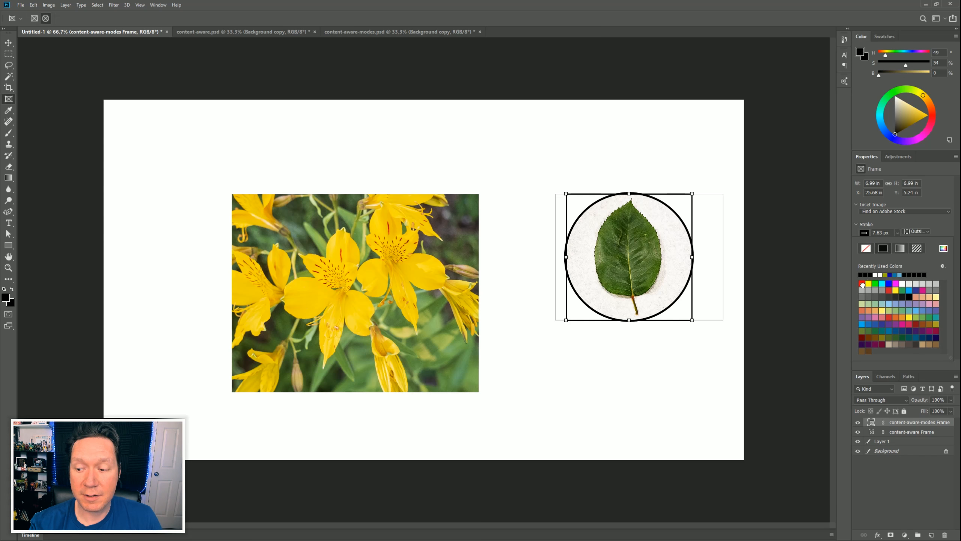
pyautogui.click(862, 284)
pyautogui.click(911, 235)
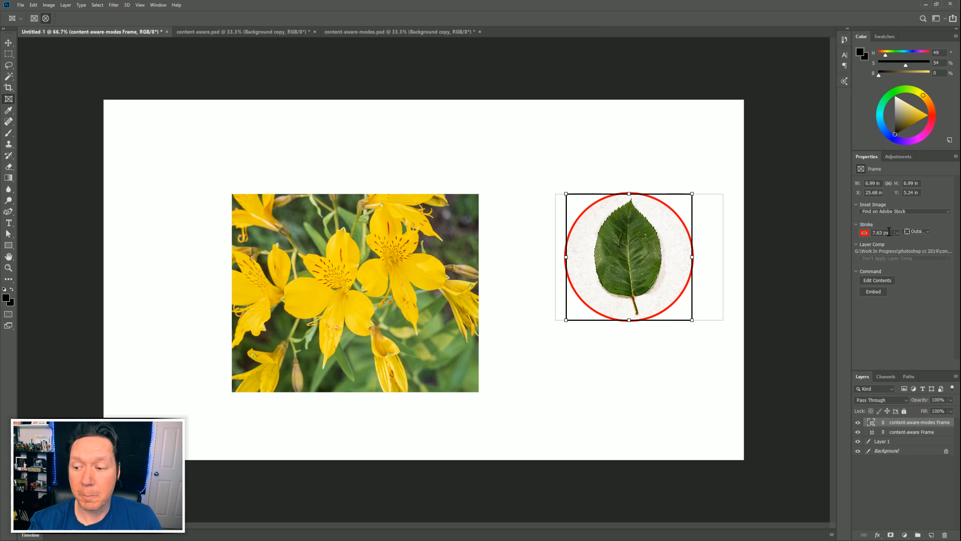
# Step: Set the circular frame's red stroke to about 10.2 px and delete the leaf image from inside the frame
pyautogui.moveTo(896, 243); pyautogui.dragTo(899, 242)
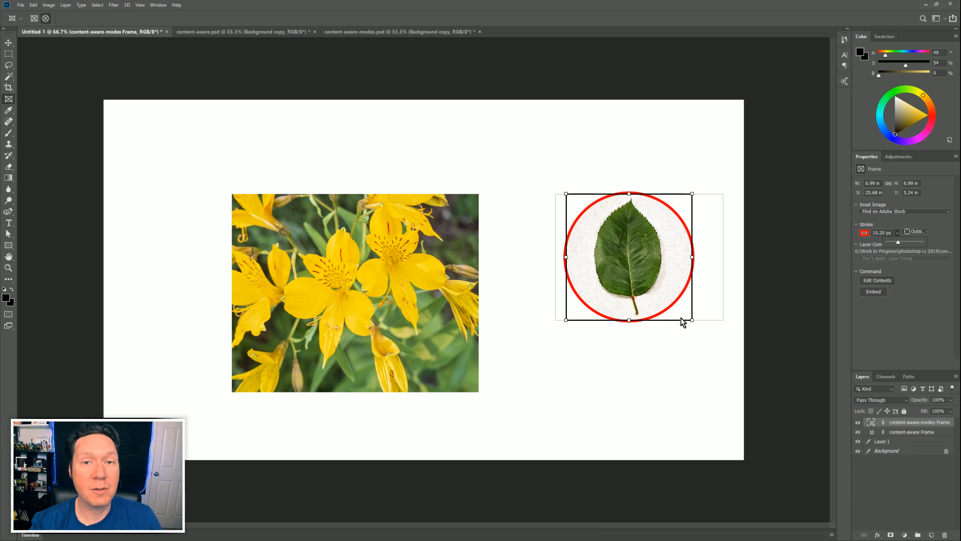
pyautogui.click(883, 422)
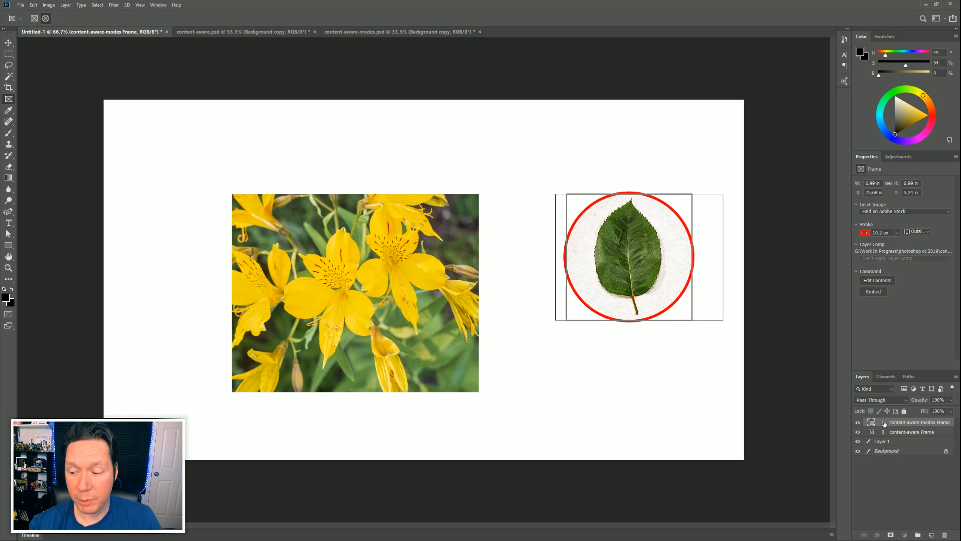
pyautogui.press('Delete')
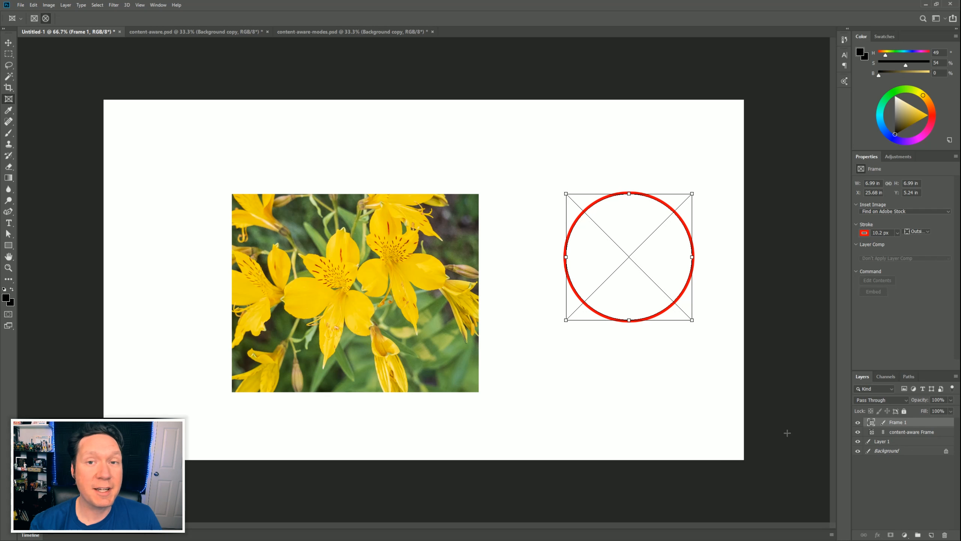
# Step: Place DSCN0533.jpg as a linked image in the empty circular frame and shift it slightly, then select Layer 1
pyautogui.click(20, 5)
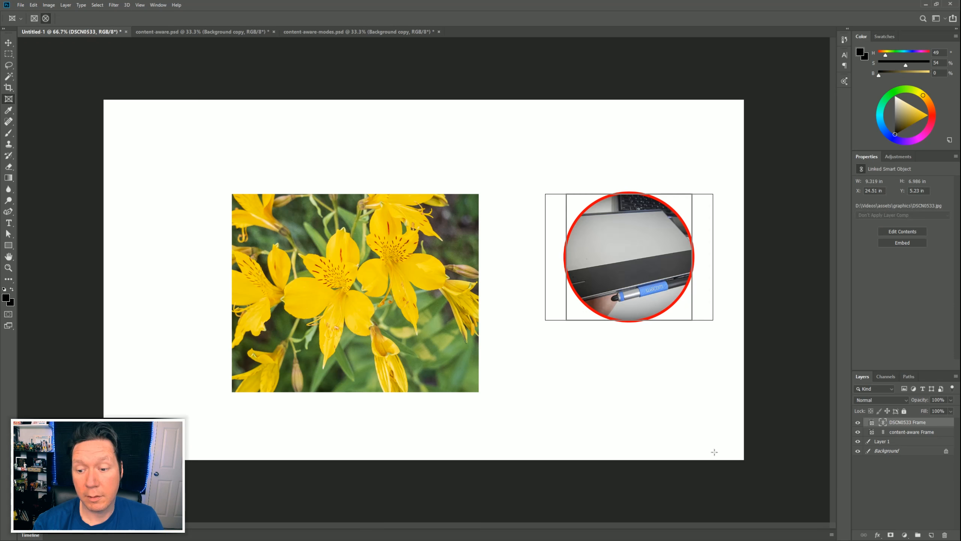
pyautogui.moveTo(645, 252)
pyautogui.mouseDown()
pyautogui.moveTo(664, 253)
pyautogui.moveTo(650, 251)
pyautogui.mouseUp()
pyautogui.click(881, 441)
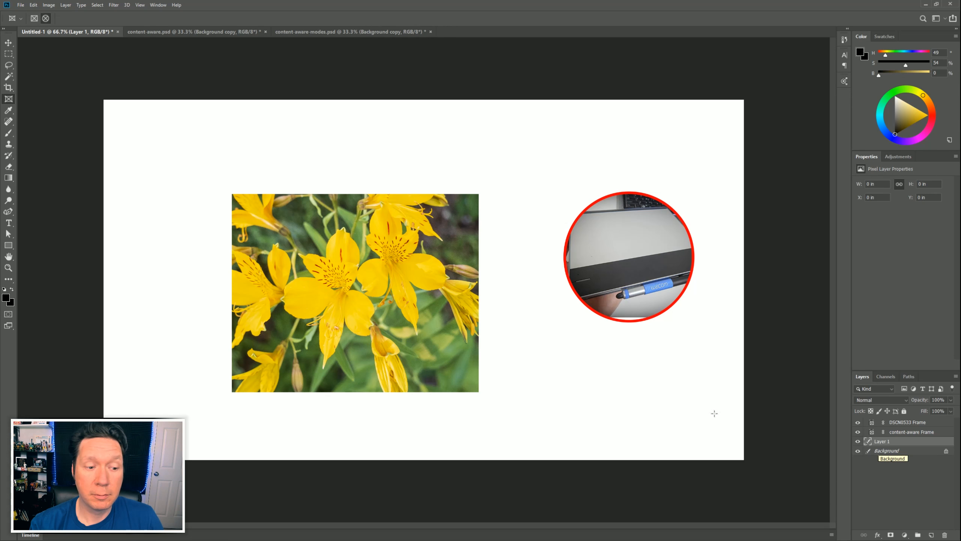
# Step: Add the heading TEXT FRAME in Azo Sans Uber at about 221 pt above the flowers and convert its layer to a frame
pyautogui.click(8, 222)
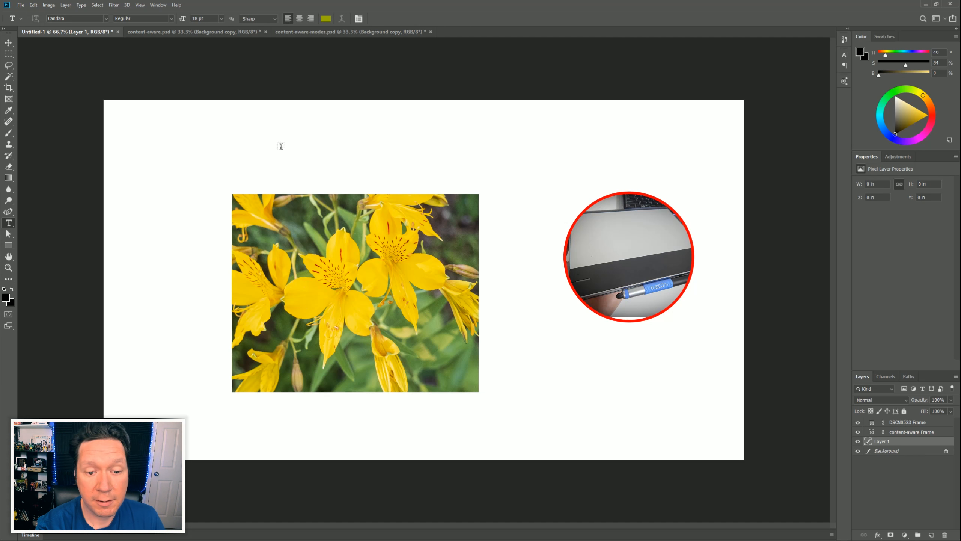
pyautogui.click(279, 147)
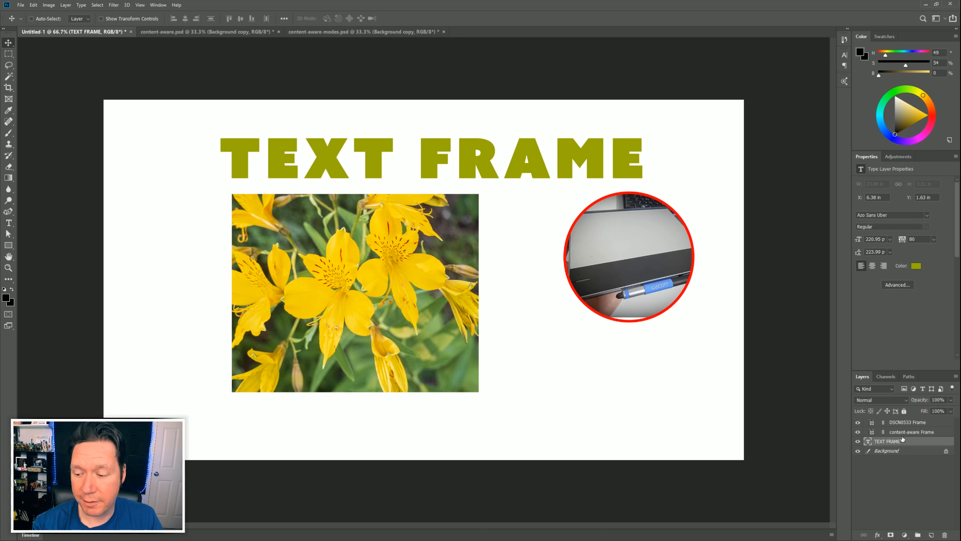
pyautogui.rightClick(903, 443)
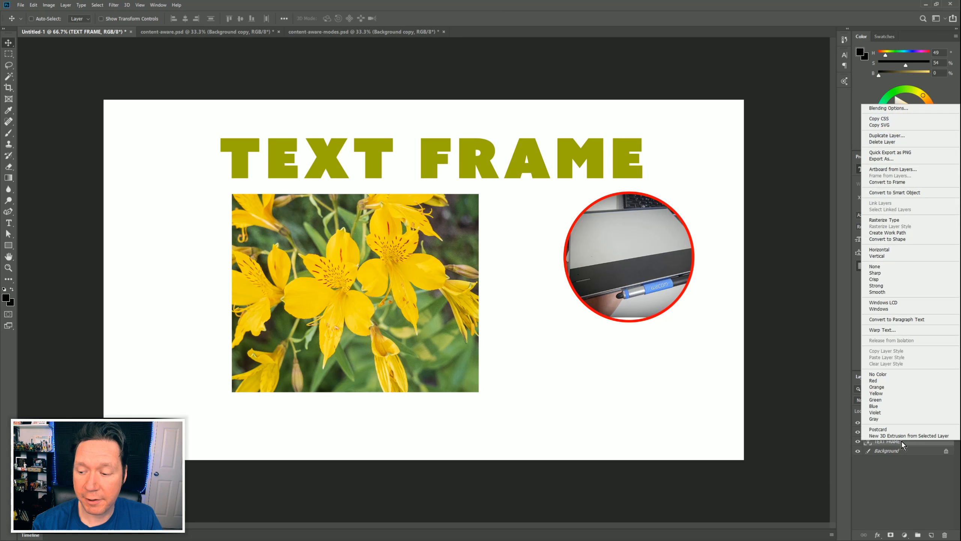
pyautogui.click(883, 182)
pyautogui.press('Return')
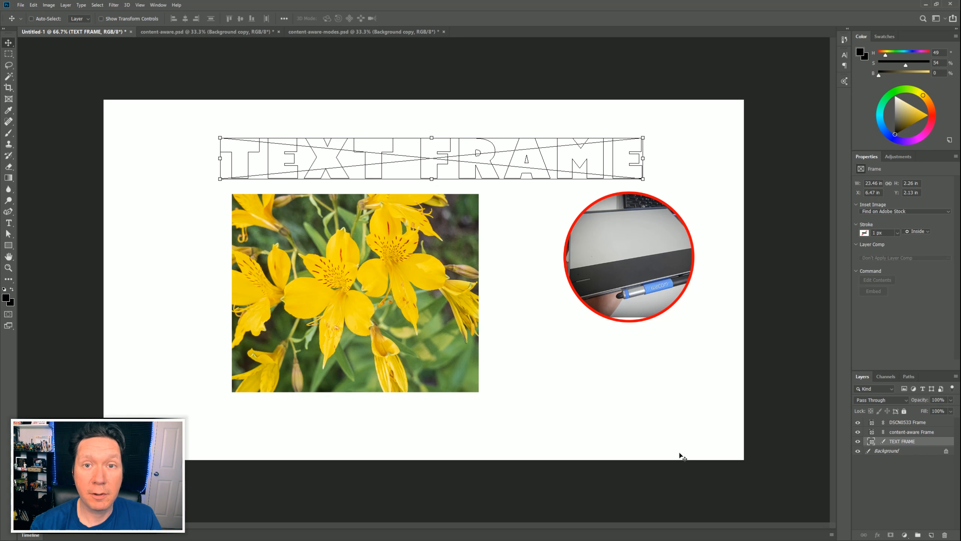
# Step: Place the DSCN0609 beach photo as a linked image in the text frame and enlarge it to about 24 × 5.4 in to fill every letter
pyautogui.click(20, 4)
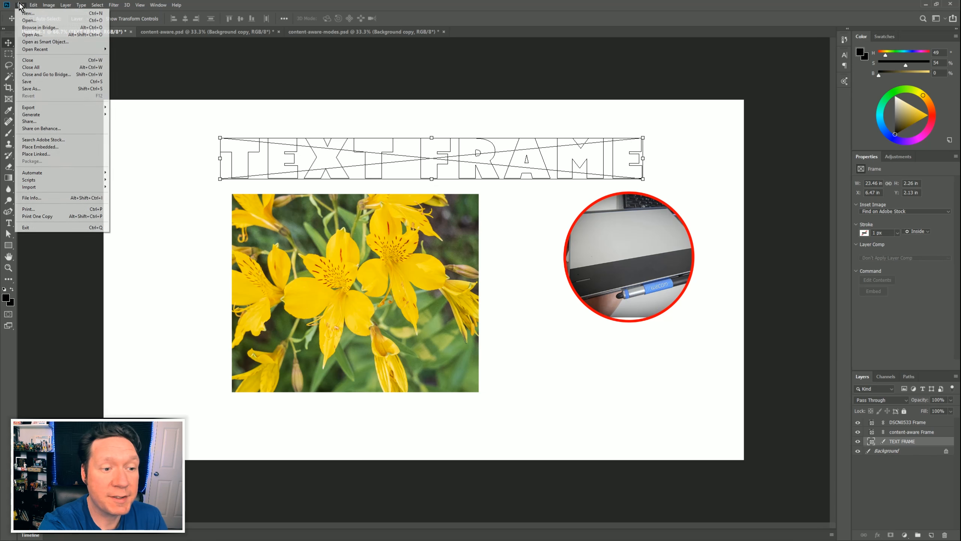
pyautogui.click(46, 153)
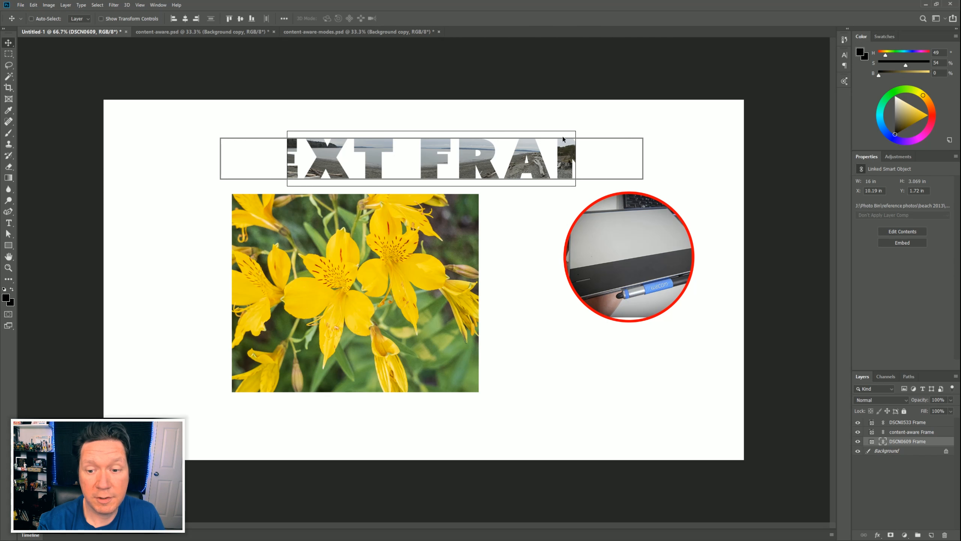
pyautogui.hotkey('ctrl', 't')
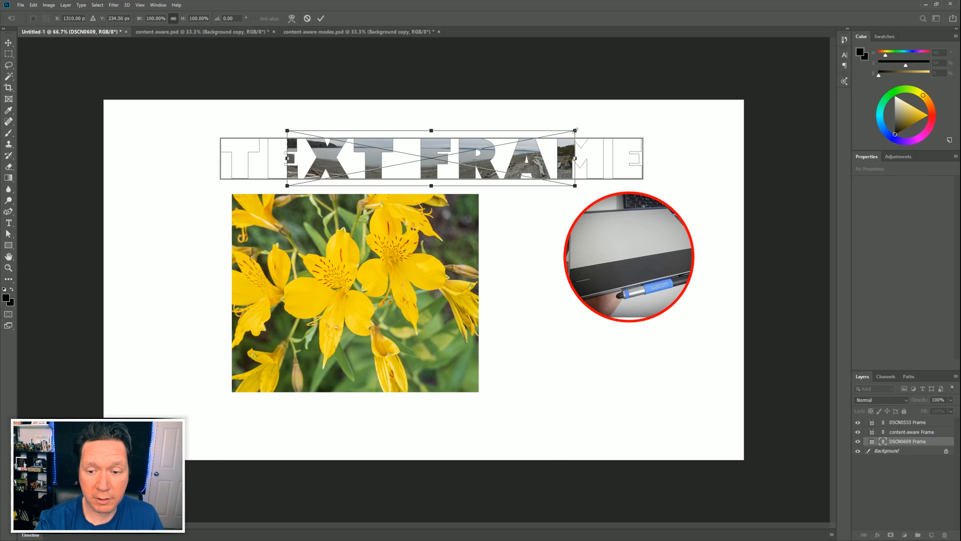
pyautogui.moveTo(575, 130); pyautogui.dragTo(648, 109)
pyautogui.moveTo(618, 159); pyautogui.dragTo(617, 150)
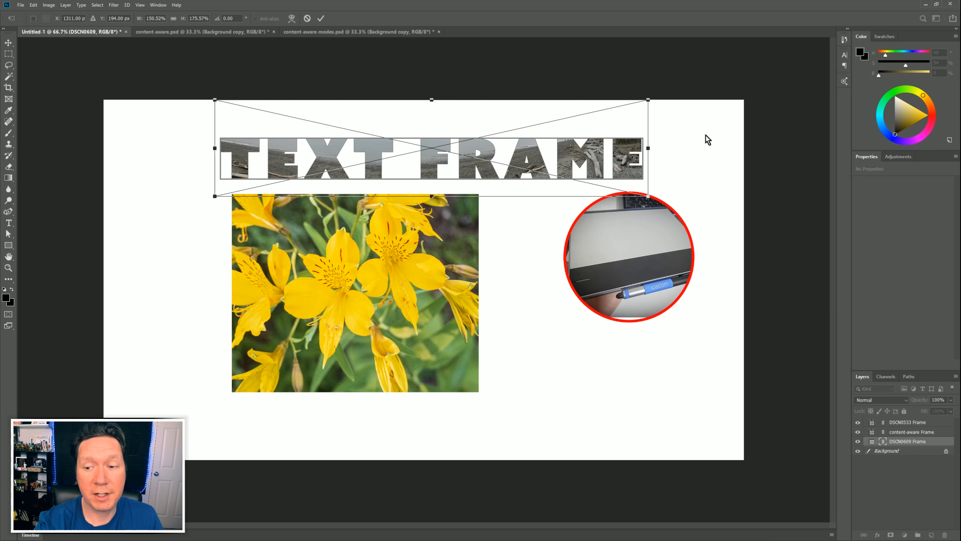
pyautogui.press('Return')
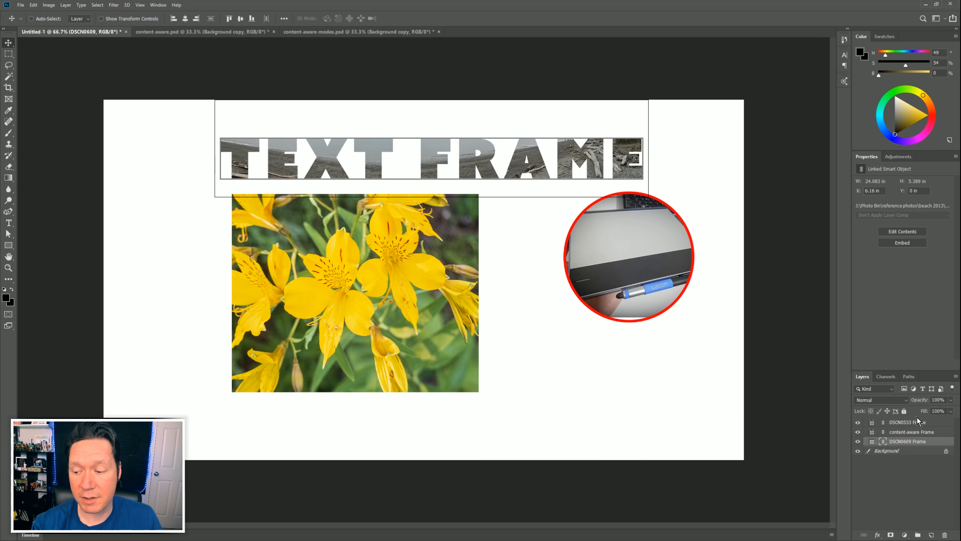
pyautogui.click(902, 452)
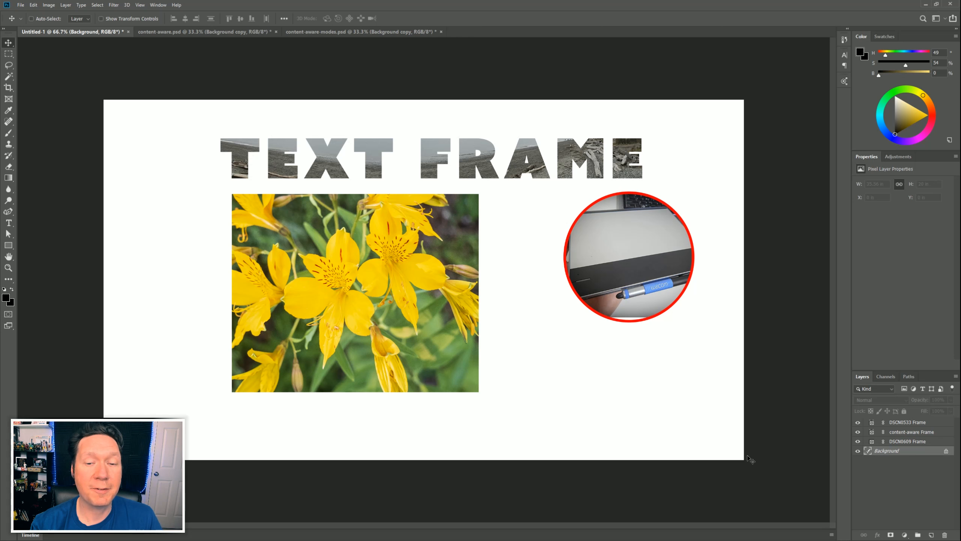
# Step: Move the text frame up together with its image and scale the frame to about 30.6 × 2.7 in
pyautogui.click(912, 424)
pyautogui.click(908, 442)
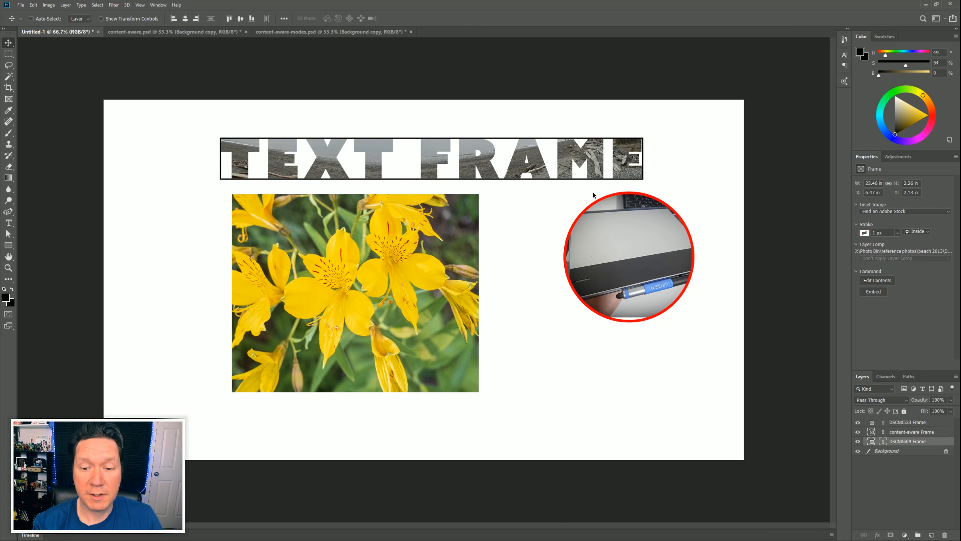
pyautogui.moveTo(548, 174); pyautogui.dragTo(550, 142)
pyautogui.hotkey('ctrl', 't')
pyautogui.moveTo(638, 128); pyautogui.dragTo(701, 124)
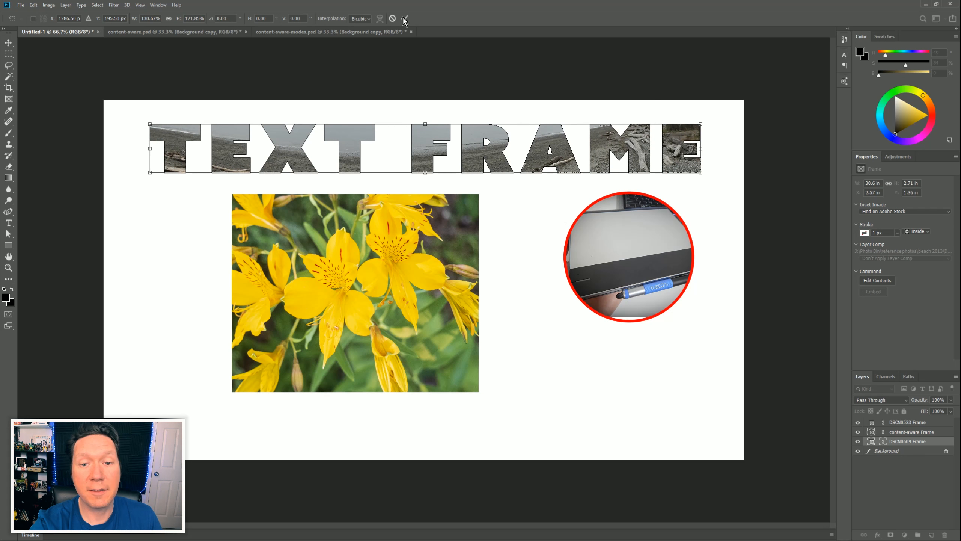
pyautogui.press('Return')
# Step: Select the text frame and its beach image separately and inspect the image's transform controls
pyautogui.click(872, 442)
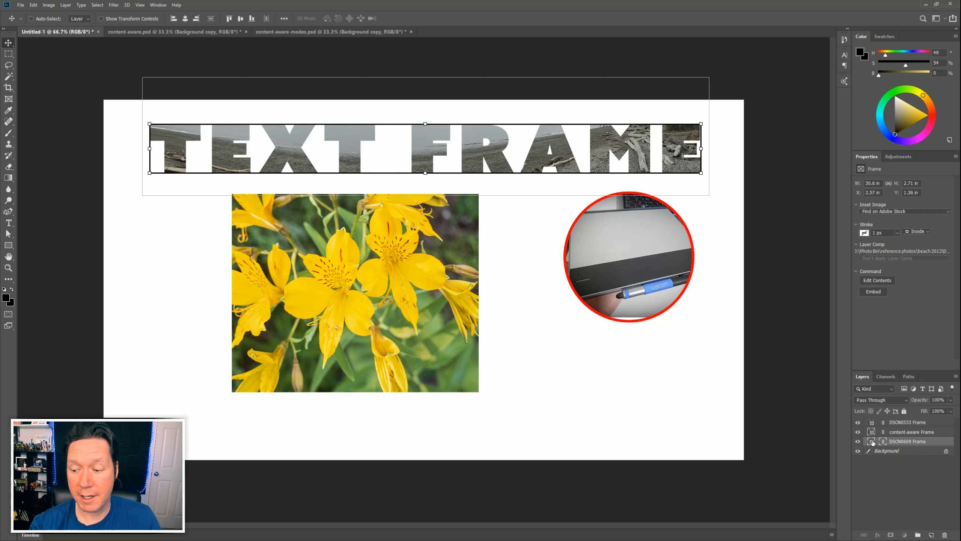
pyautogui.click(884, 443)
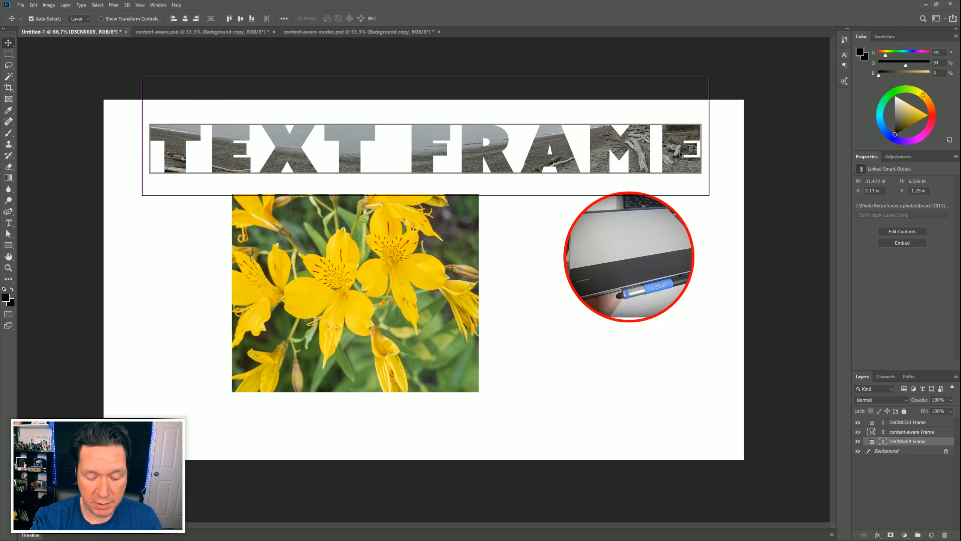
pyautogui.hotkey('ctrl', 't')
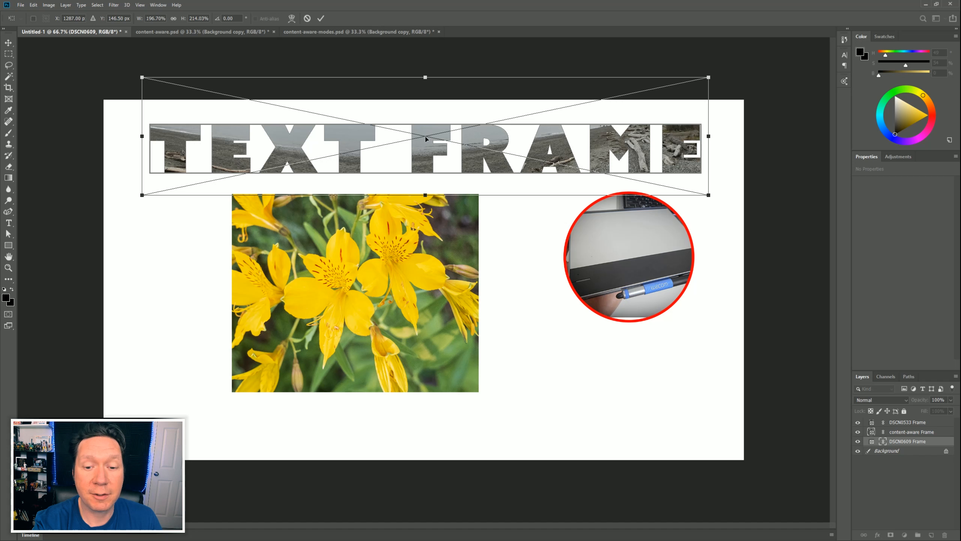
pyautogui.click(33, 18)
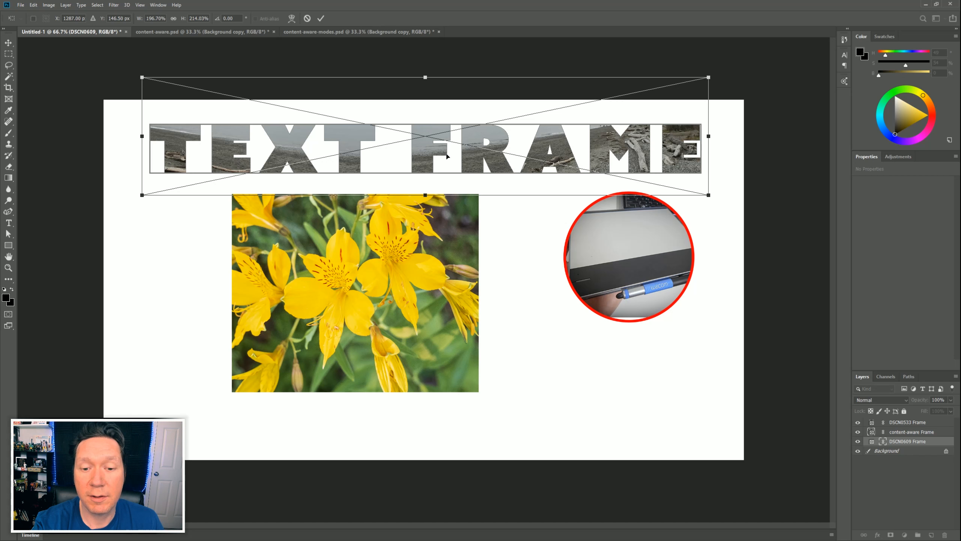
pyautogui.press('Return')
# Step: Delete the three frame layers and add the text EDIT TEXT to the blank canvas
pyautogui.keyDown('shift'); pyautogui.click(909, 423); pyautogui.keyUp('shift')
pyautogui.click(944, 535)
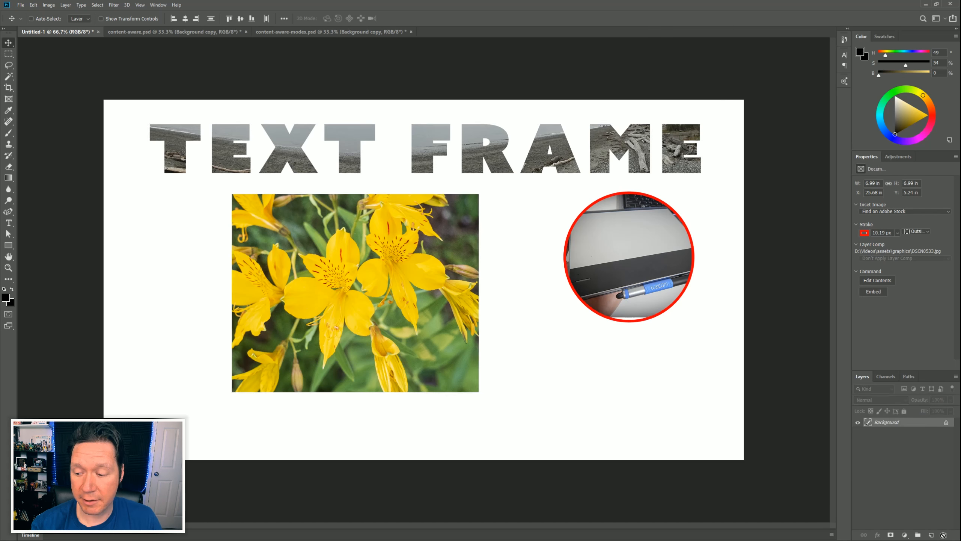
pyautogui.click(8, 222)
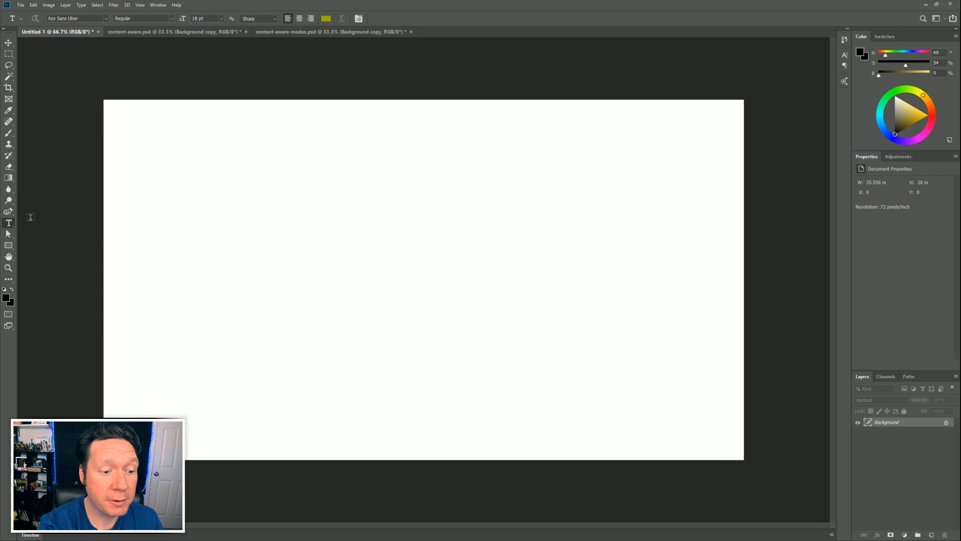
pyautogui.click(270, 247)
pyautogui.write('EDIT TEXT')
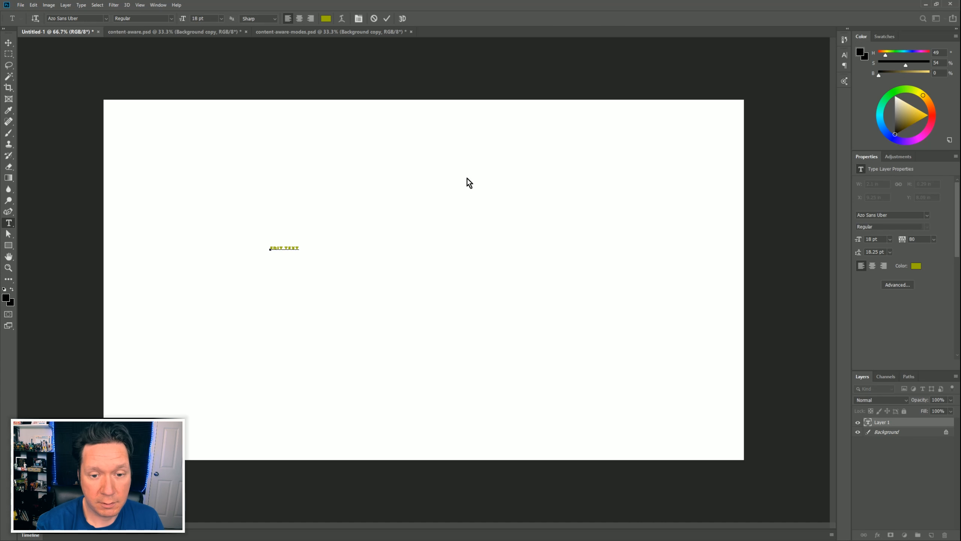
pyautogui.hotkey('ctrl', 'Return')
# Step: Scale the EDIT TEXT layer up to about 208 pt in the middle of the canvas
pyautogui.hotkey('ctrl', 't')
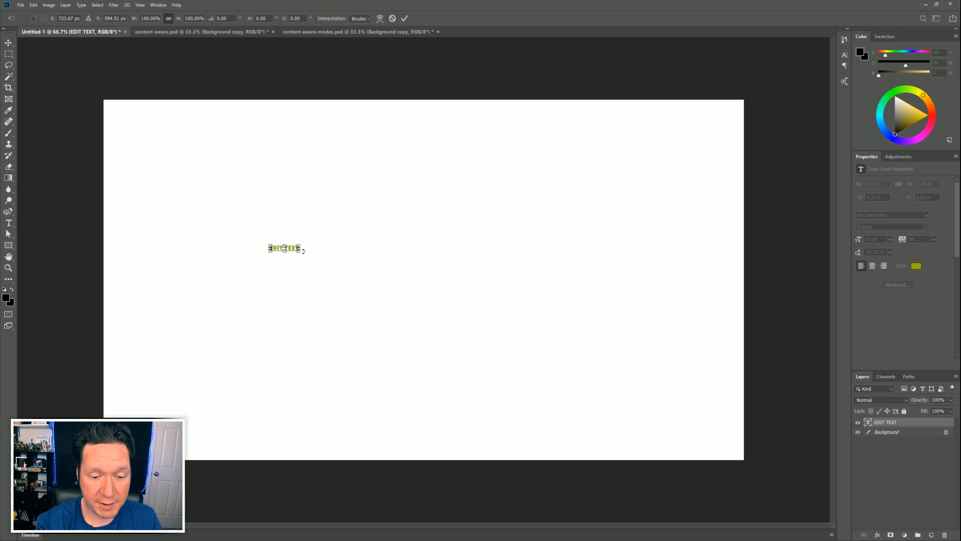
pyautogui.moveTo(303, 250); pyautogui.dragTo(603, 360)
pyautogui.press('Return')
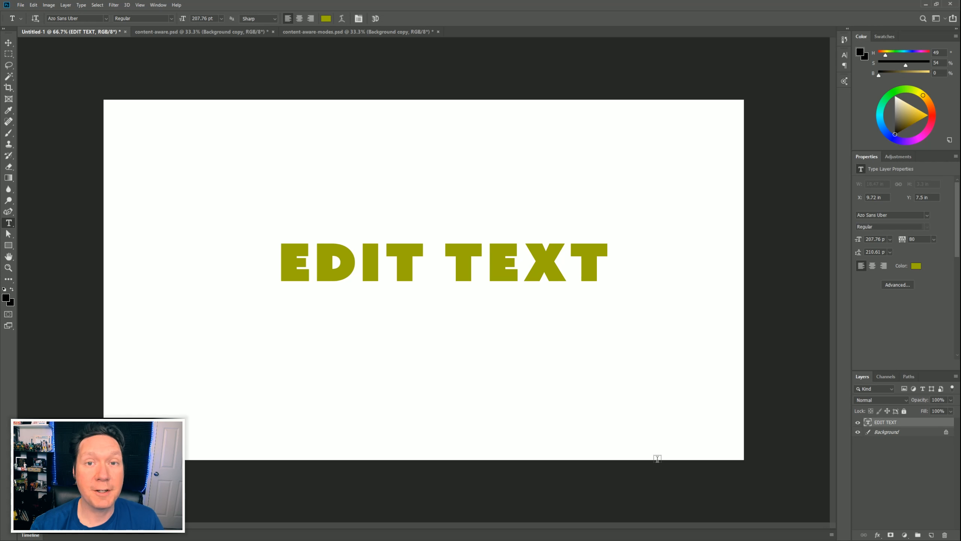
# Step: With the Move tool active, open EDIT TEXT for editing directly on the canvas and commit it unchanged
pyautogui.press('v')
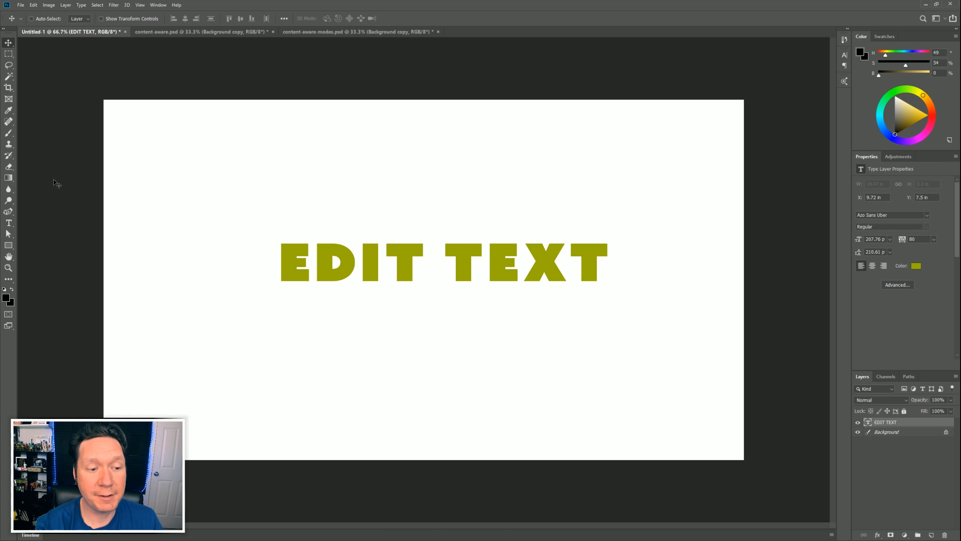
pyautogui.doubleClick(410, 262)
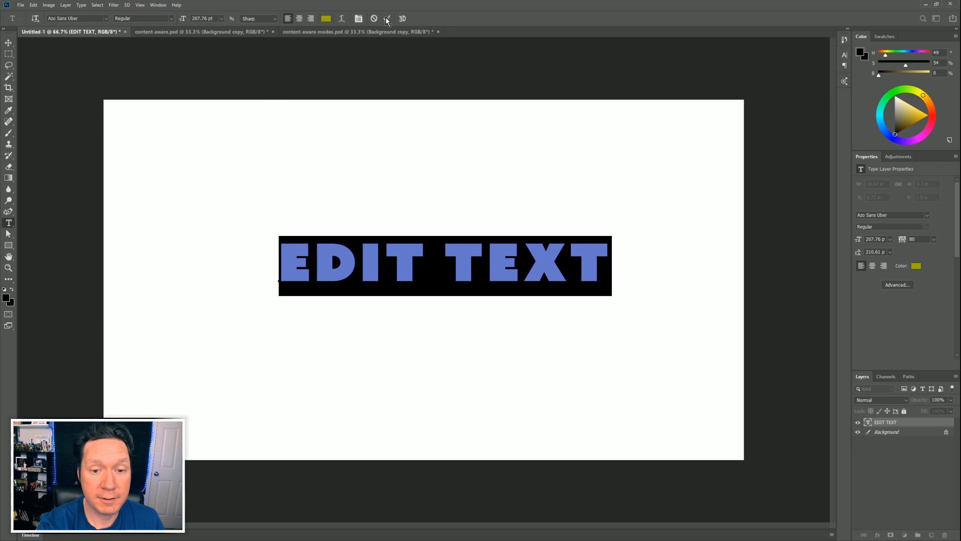
pyautogui.click(197, 161)
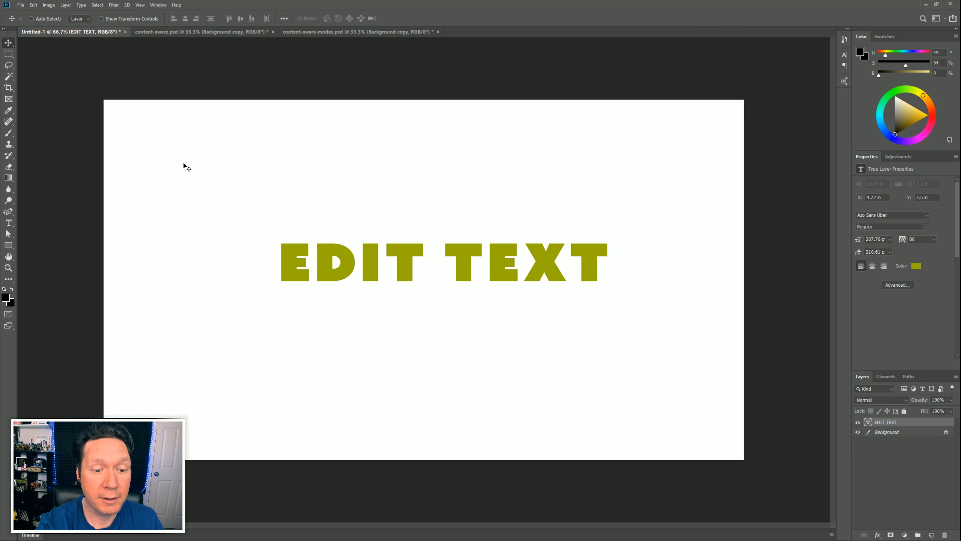
# Step: Add a second text layer reading MORE TEXT above and left of EDIT TEXT, enlarged to about 95.6 pt
pyautogui.press('t')
pyautogui.click(167, 154)
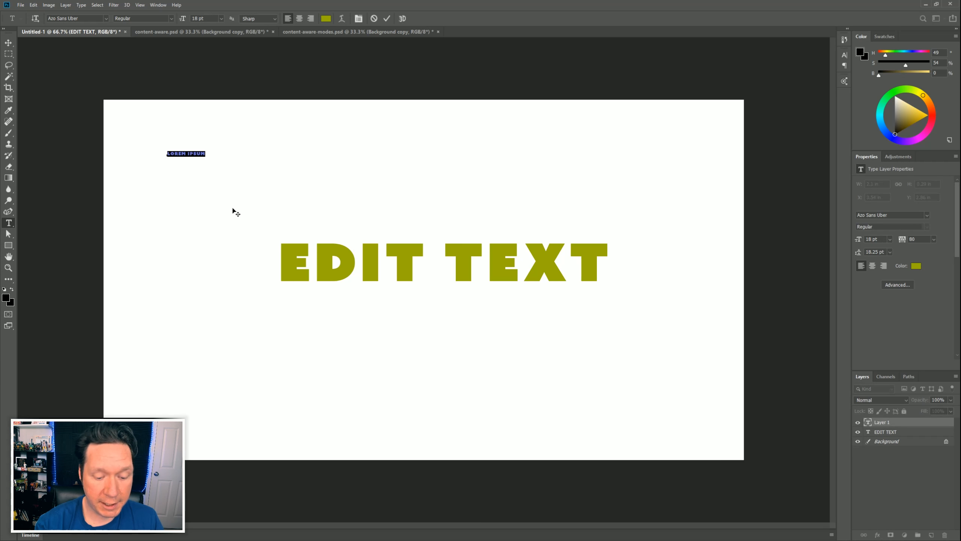
pyautogui.write('MORE TEXT')
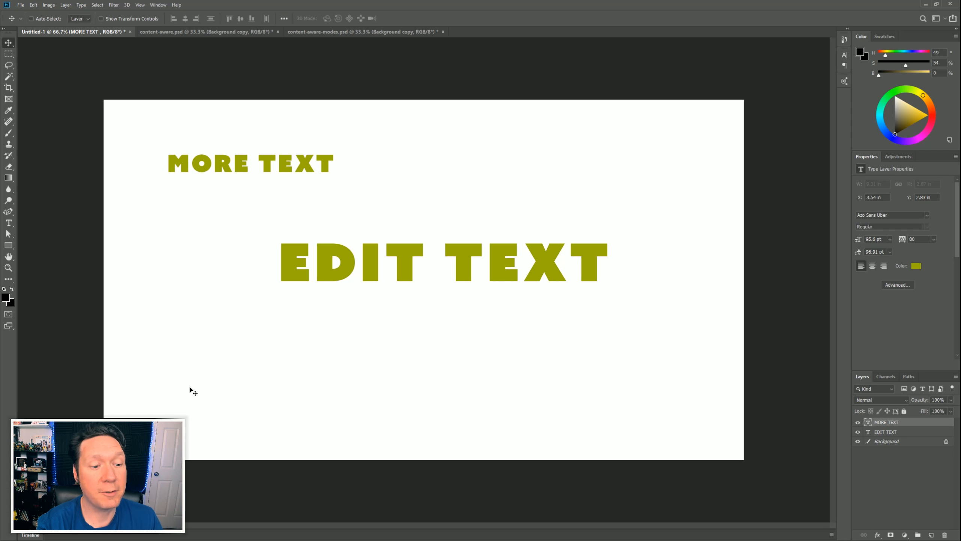
# Step: Open MORE TEXT and EDIT TEXT in turn for editing on the canvas, commit both unchanged, and return to the Move tool
pyautogui.doubleClick(302, 168)
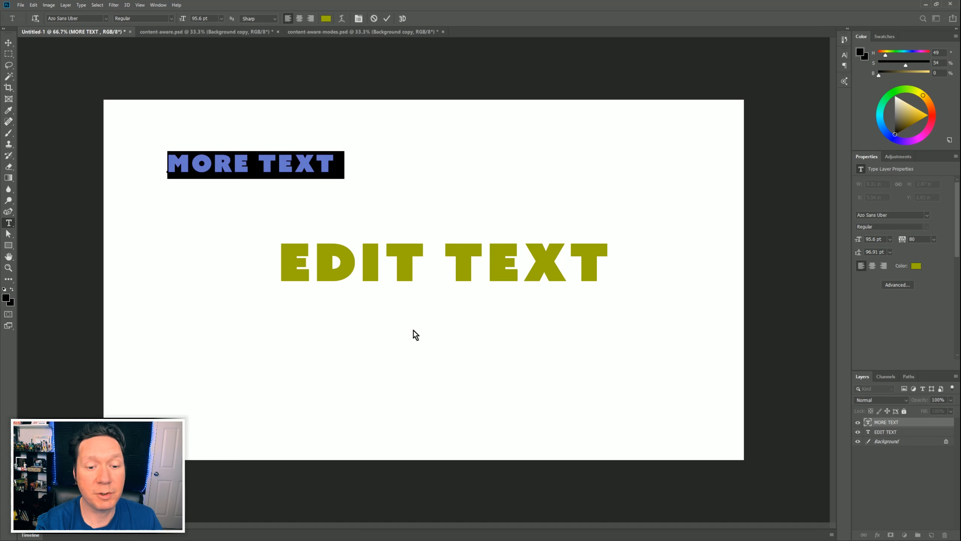
pyautogui.click(470, 265)
pyautogui.doubleClick(502, 283)
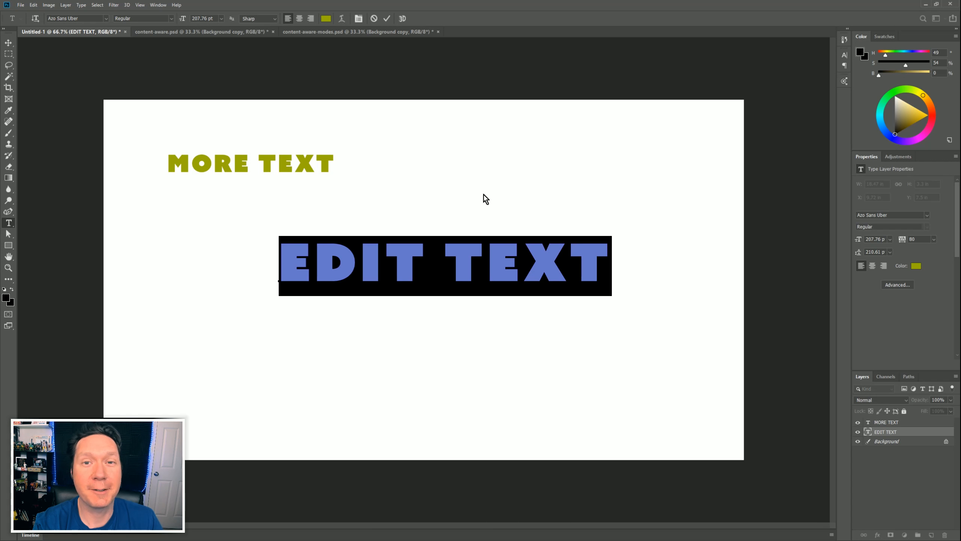
pyautogui.hotkey('ctrl', 'Return')
pyautogui.press('v')
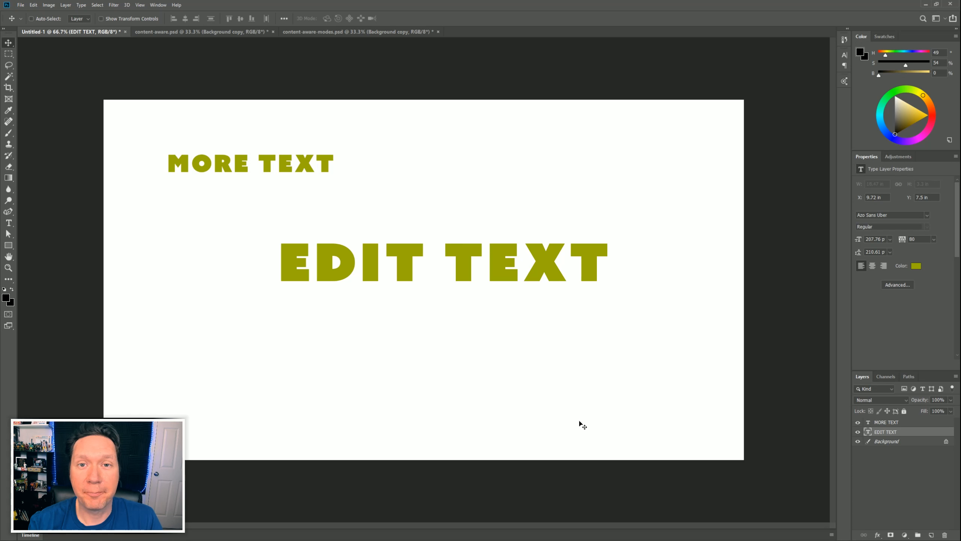
# Step: Delete the MORE TEXT and EDIT TEXT layers
pyautogui.keyDown('shift'); pyautogui.click(908, 422); pyautogui.keyUp('shift')
pyautogui.click(946, 534)
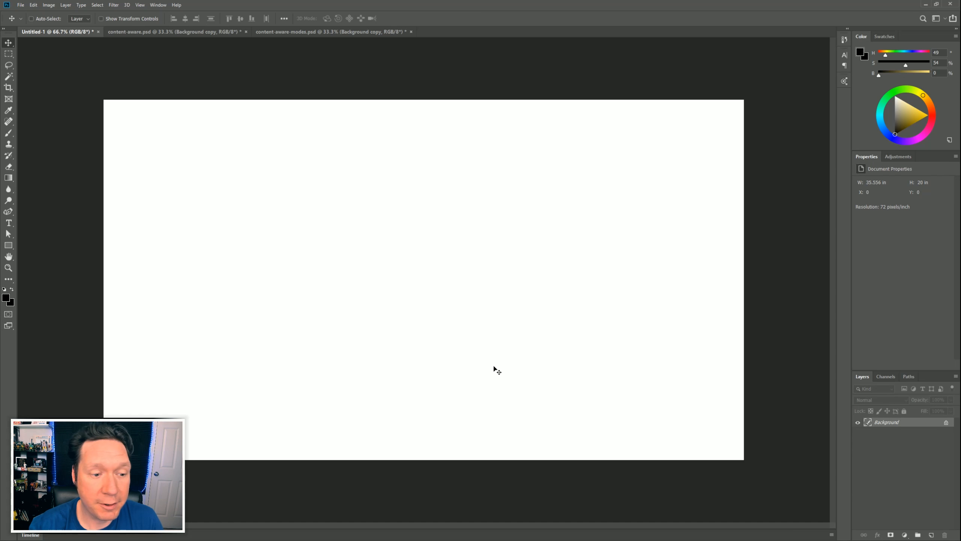
# Step: Draw six black rectangle shapes of varied sizes, unevenly spaced across the upper half of the canvas, the first about 304 × 251 px
pyautogui.click(8, 245)
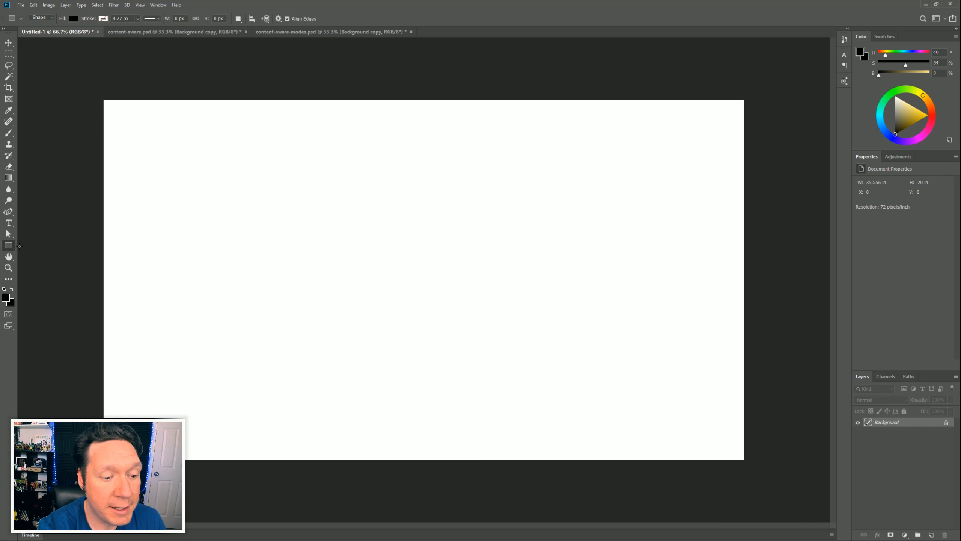
pyautogui.moveTo(196, 206); pyautogui.dragTo(273, 268)
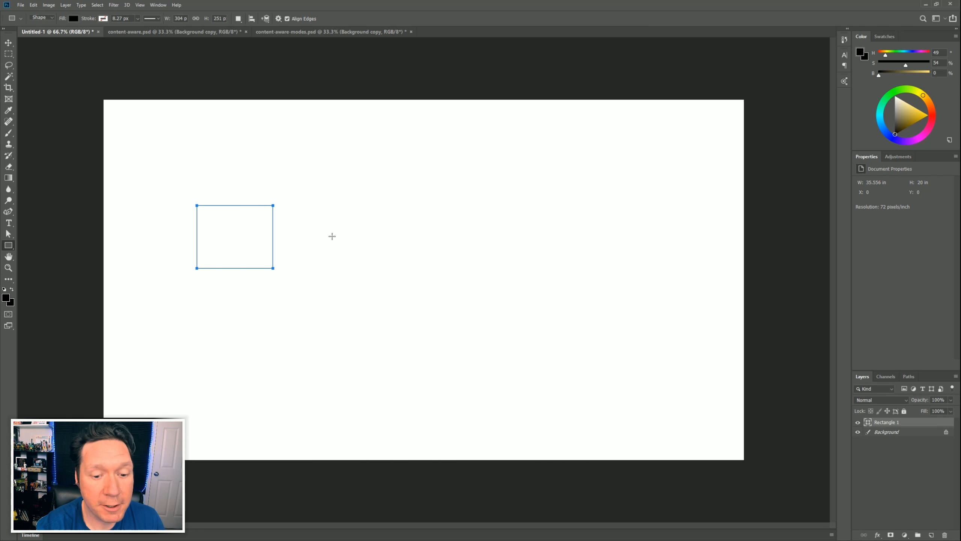
pyautogui.moveTo(325, 227); pyautogui.dragTo(345, 246)
pyautogui.moveTo(401, 188); pyautogui.dragTo(437, 236)
pyautogui.moveTo(492, 243); pyautogui.dragTo(511, 278)
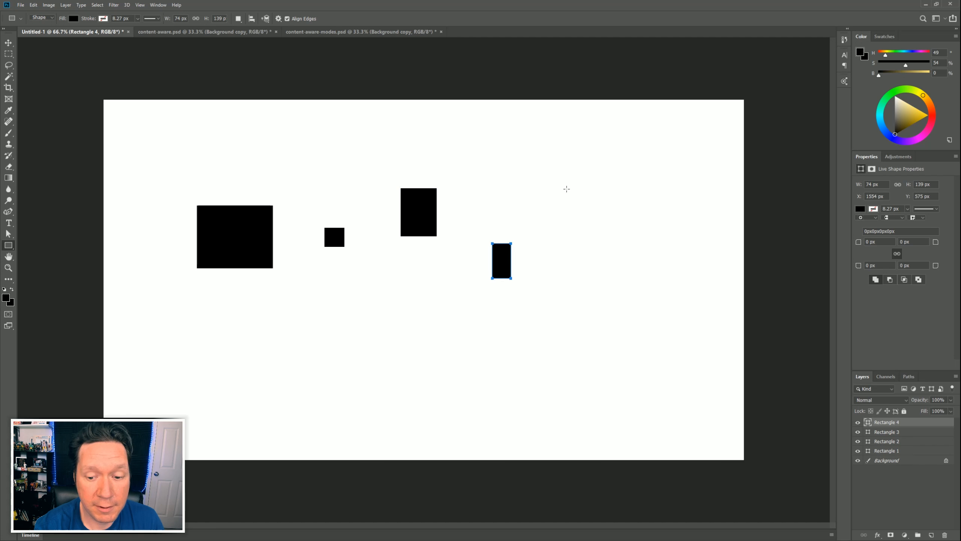
pyautogui.moveTo(568, 190); pyautogui.dragTo(595, 268)
pyautogui.moveTo(638, 220); pyautogui.dragTo(661, 277)
# Step: Select all six rectangle layers and distribute the horizontal spacing between them evenly, aligned to the selection
pyautogui.keyDown('shift'); pyautogui.click(893, 470); pyautogui.keyUp('shift')
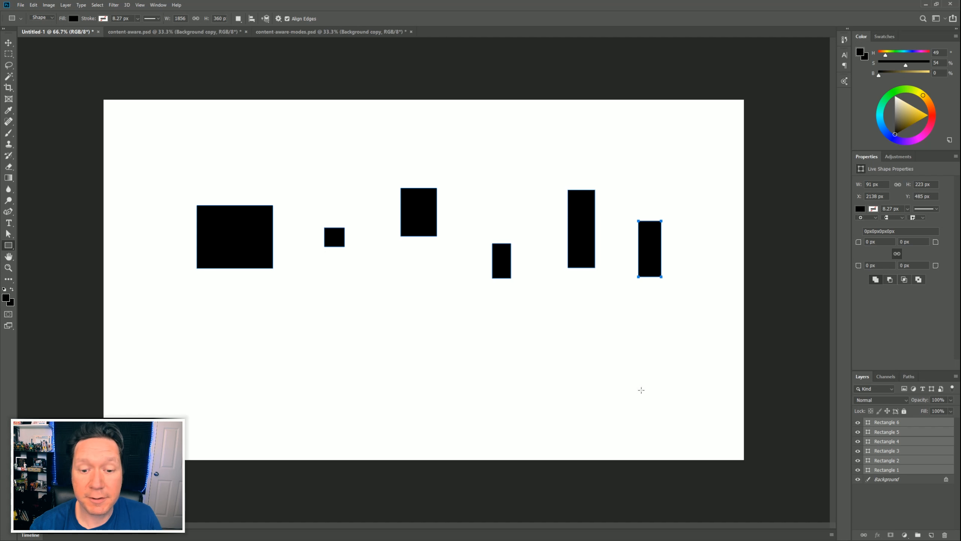
pyautogui.press('v')
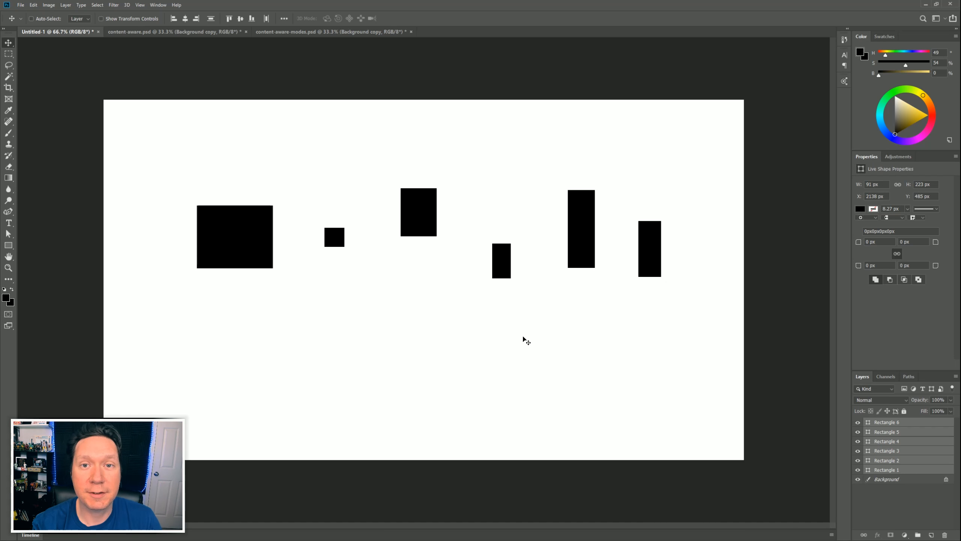
pyautogui.click(284, 18)
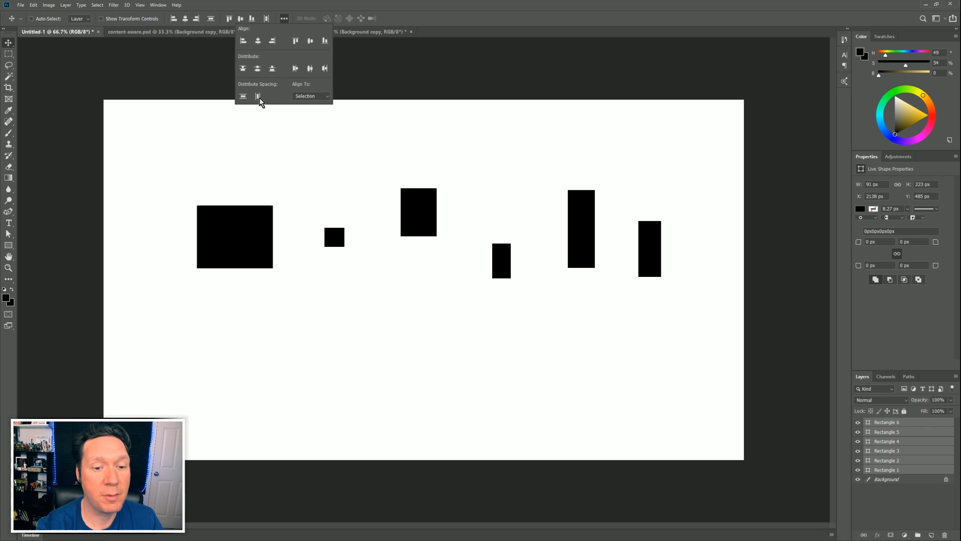
pyautogui.click(257, 97)
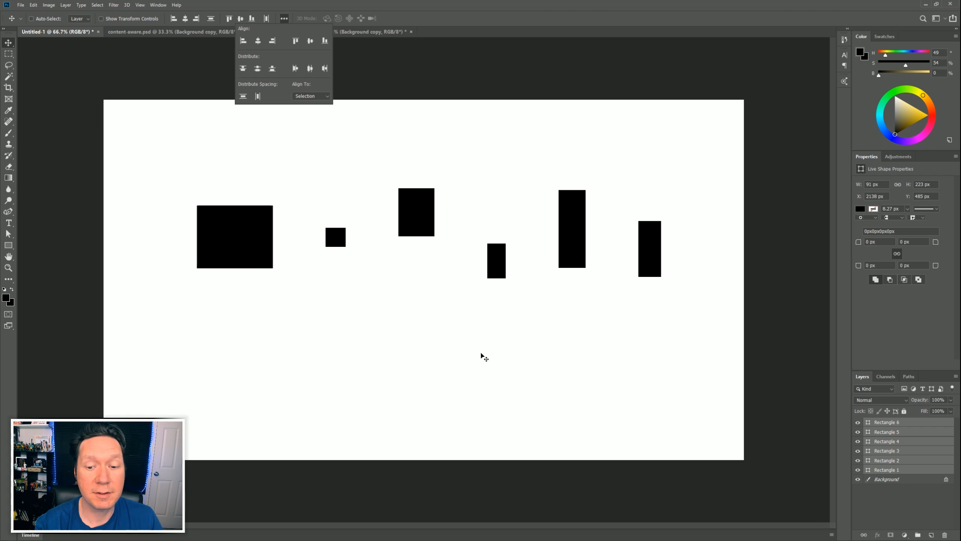
# Step: Move Rectangle 6 outward, snapped level with the large rectangle's upper edge, and shift the large Rectangle 1 inward toward the small square
pyautogui.click(892, 422)
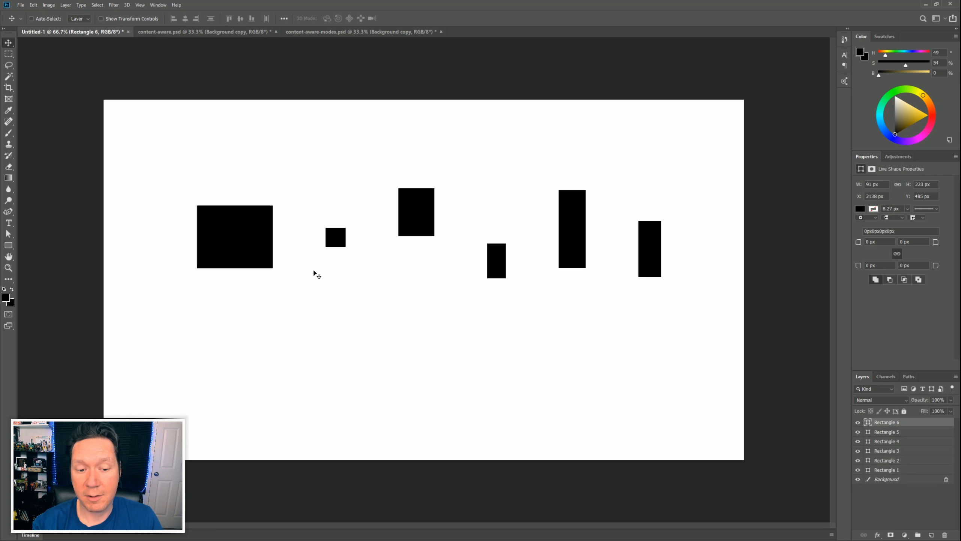
pyautogui.moveTo(316, 273); pyautogui.dragTo(329, 231)
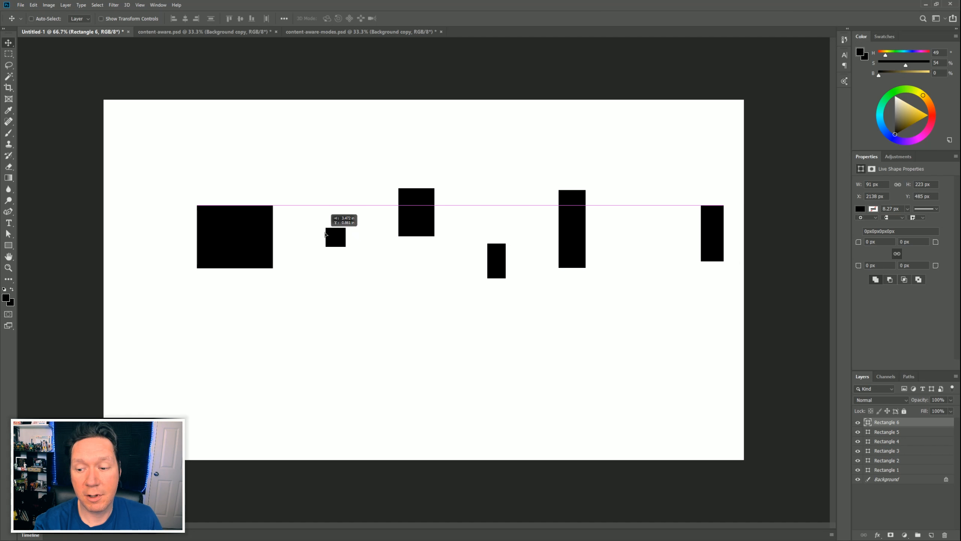
pyautogui.click(882, 470)
pyautogui.moveTo(257, 237); pyautogui.dragTo(304, 244)
# Step: Reselect Rectangle 1 through Rectangle 6 and equalize the horizontal gaps between the rearranged shapes
pyautogui.keyDown('shift'); pyautogui.click(887, 423); pyautogui.keyUp('shift')
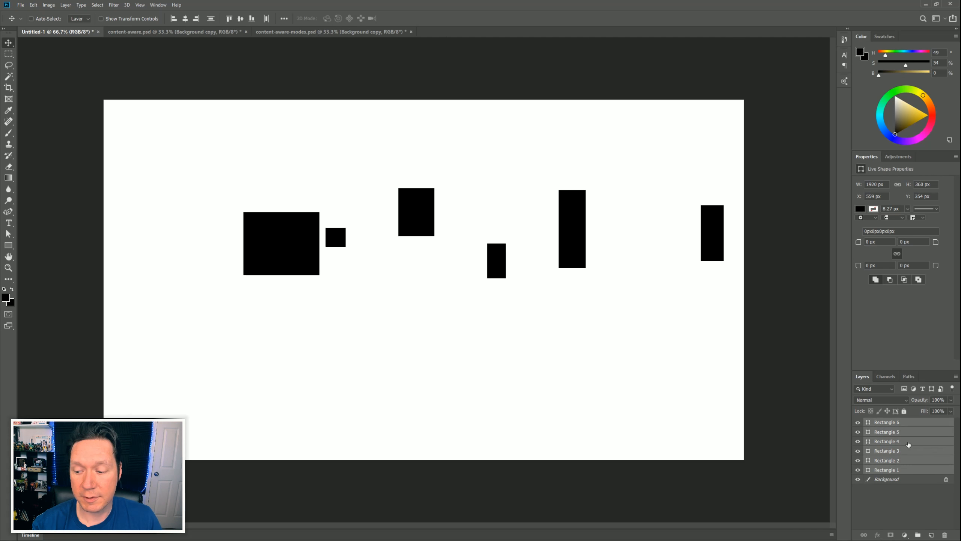
pyautogui.click(284, 18)
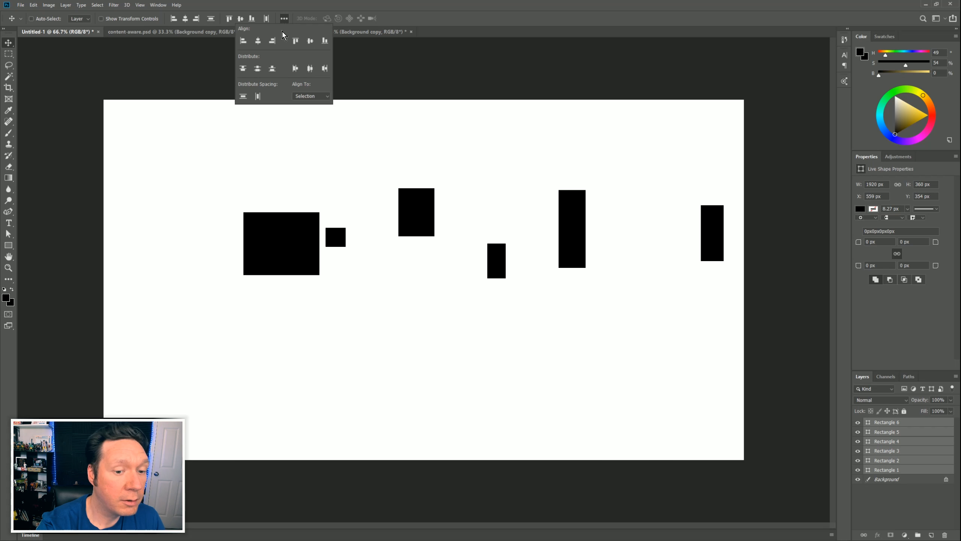
pyautogui.click(259, 97)
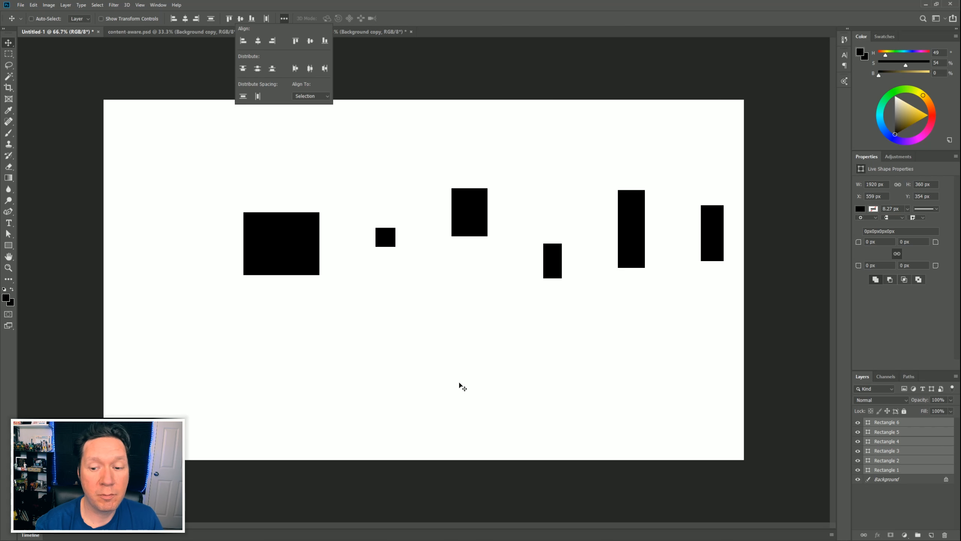
# Step: Draw a thin rectangle across the gaps from the large rectangle toward the last one, and return to the Move tool
pyautogui.press('u')
pyautogui.moveTo(320, 234); pyautogui.dragTo(681, 258)
pyautogui.press('v')
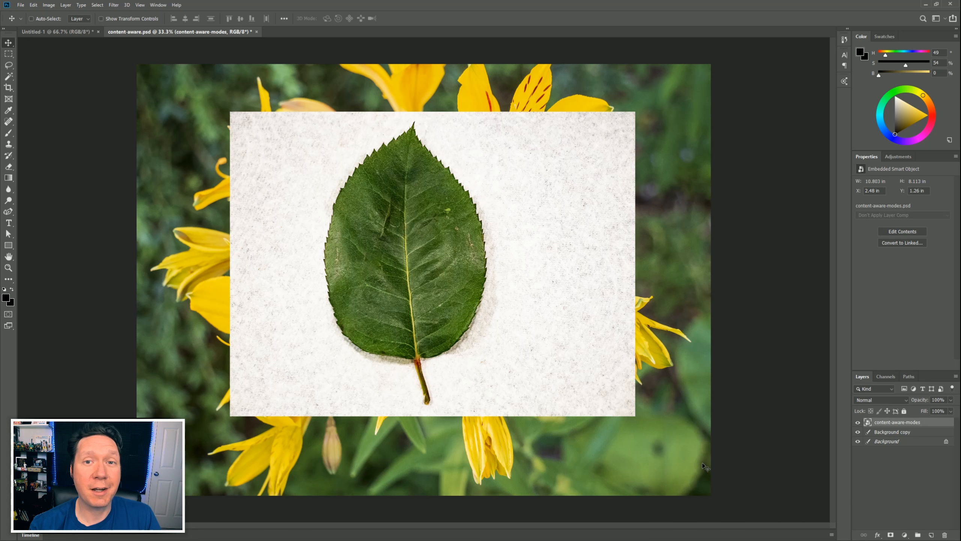
# Step: Compare the image with the content-aware-modes layer hidden and shown, preview blend modes on the canvas, and set the layer to Screen
pyautogui.click(858, 422)
pyautogui.click(858, 422)
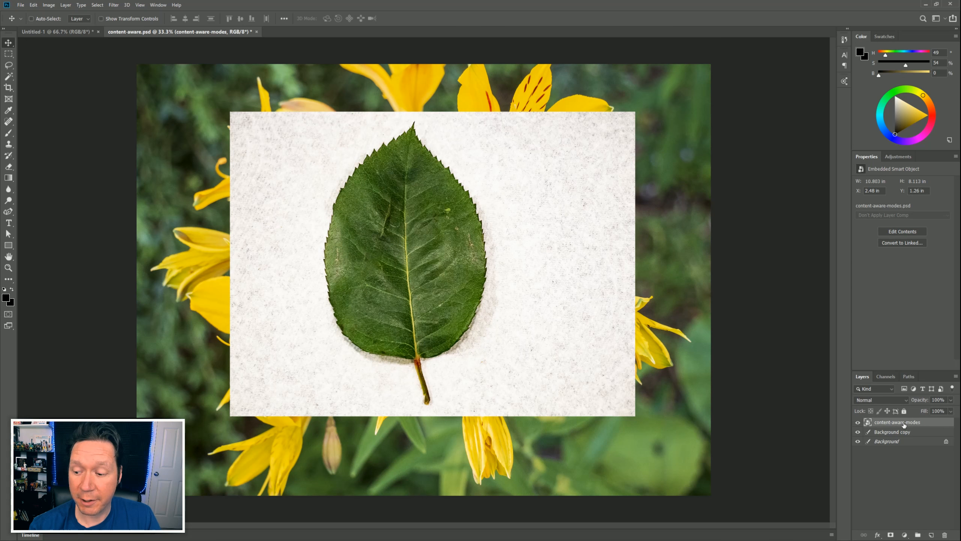
pyautogui.click(882, 399)
pyautogui.click(885, 402)
pyautogui.click(878, 400)
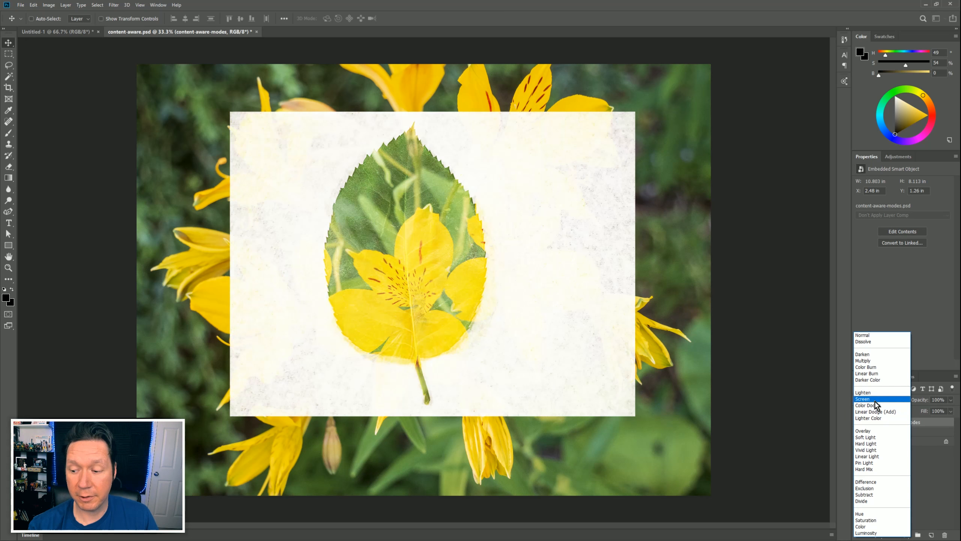
pyautogui.click(877, 400)
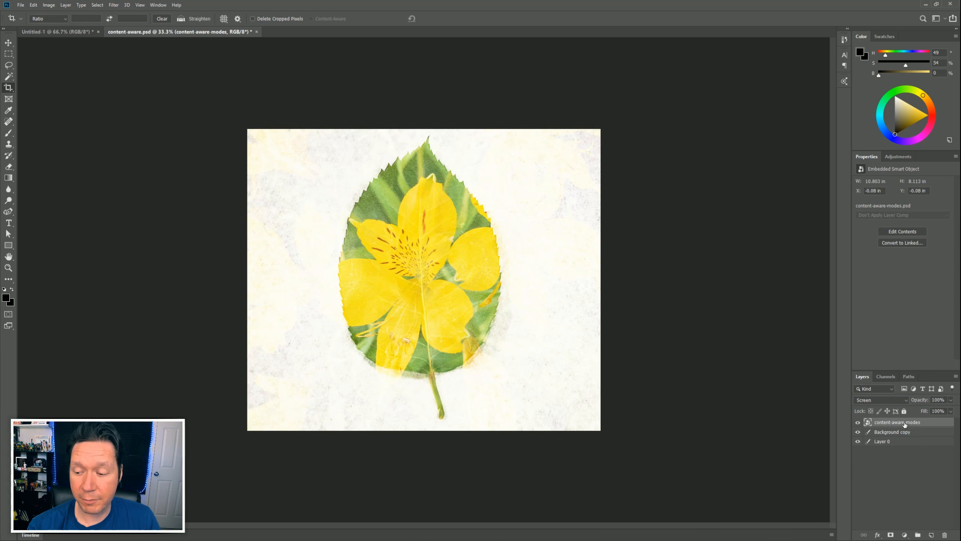
# Step: Rename the content-aware-modes layer by adding "-REALLLLLLLLLLLY-LOOOOOOOOONG=LAYER NAME" to the end of its name
pyautogui.doubleClick(905, 423)
pyautogui.click(921, 423)
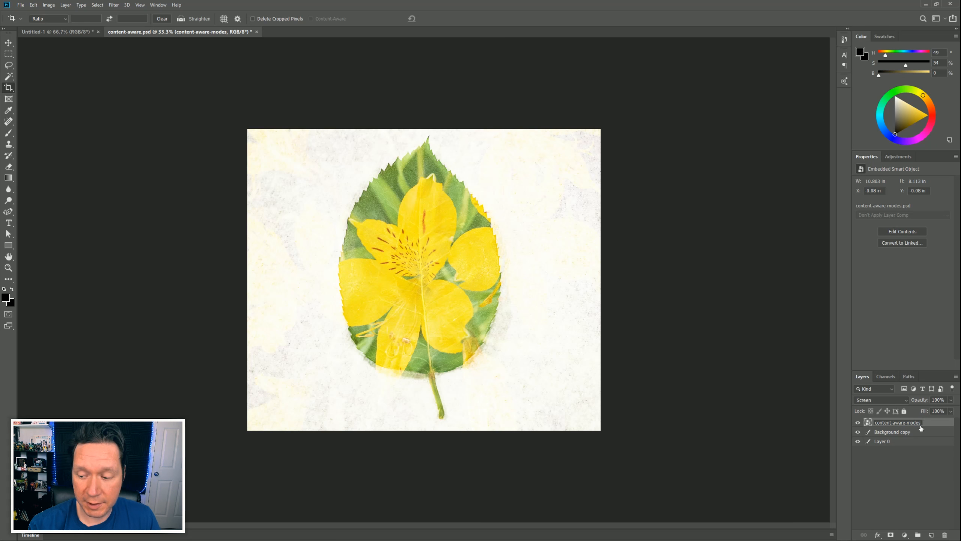
pyautogui.write('-REALLLLLLL')
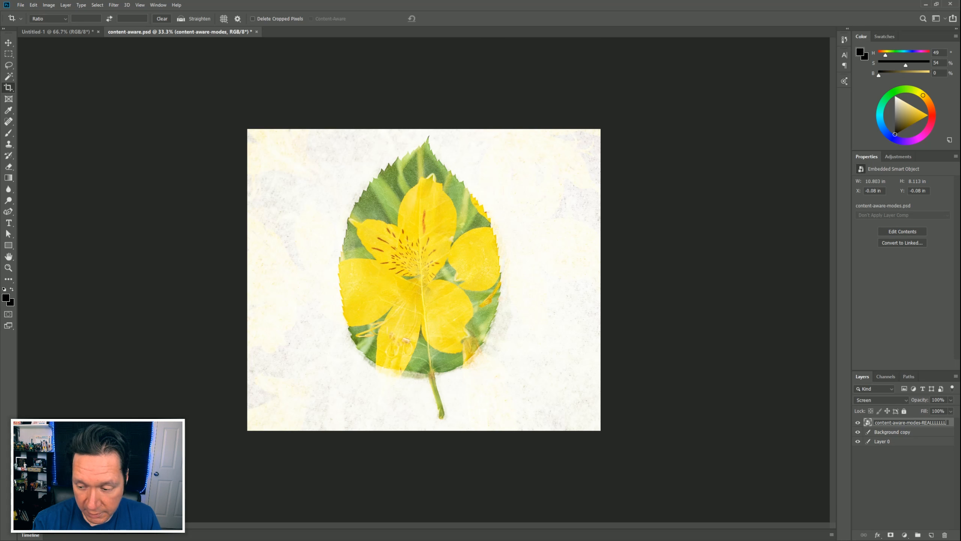
pyautogui.write('LLLLY-LOOOOOOOOONG')
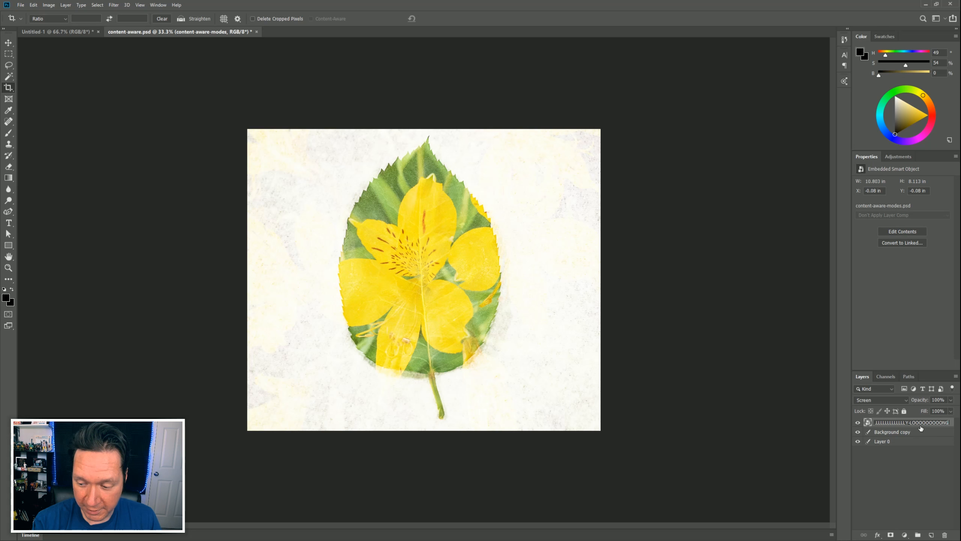
pyautogui.write('=LAYER NAME')
pyautogui.press('Return')
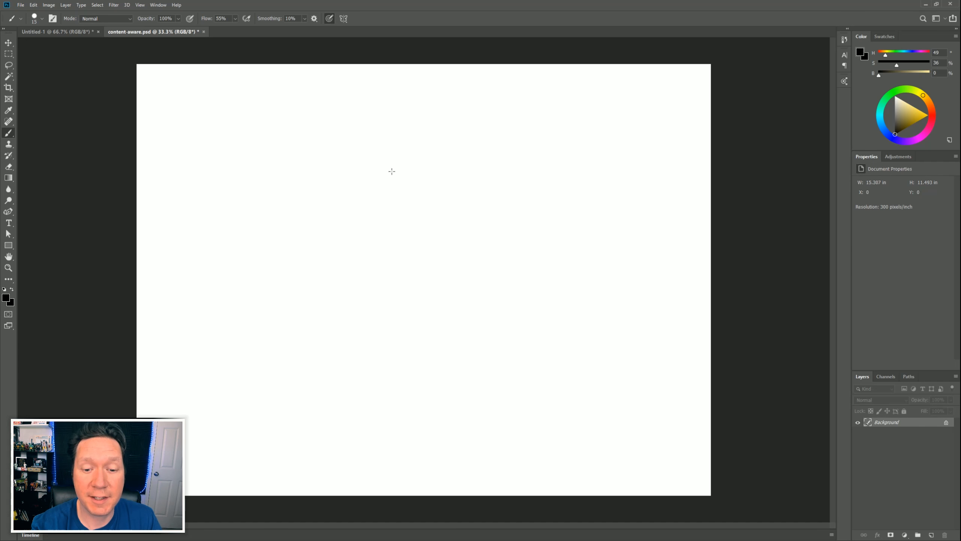
# Step: Brush a simple black cartoon face on the white canvas, with an oval head, two eyes with pupils, a nose, a mouth and ears
pyautogui.moveTo(364, 164)
pyautogui.mouseDown()
pyautogui.moveTo(394, 371)
pyautogui.moveTo(366, 163)
pyautogui.mouseUp()
pyautogui.moveTo(370, 223)
pyautogui.mouseDown()
pyautogui.moveTo(381, 256)
pyautogui.moveTo(375, 219)
pyautogui.moveTo(447, 254)
pyautogui.moveTo(429, 215)
pyautogui.mouseUp()
pyautogui.click(372, 236)
pyautogui.click(430, 236)
pyautogui.moveTo(396, 250)
pyautogui.mouseDown()
pyautogui.moveTo(377, 295)
pyautogui.moveTo(401, 296)
pyautogui.mouseUp()
pyautogui.moveTo(364, 324); pyautogui.dragTo(430, 328)
pyautogui.moveTo(322, 245)
pyautogui.mouseDown()
pyautogui.moveTo(299, 260)
pyautogui.moveTo(315, 274)
pyautogui.mouseUp()
pyautogui.moveTo(489, 236); pyautogui.dragTo(491, 271)
# Step: Flip the canvas view horizontally to check the face drawing mirrored, and restore the normal view
pyautogui.click(139, 5)
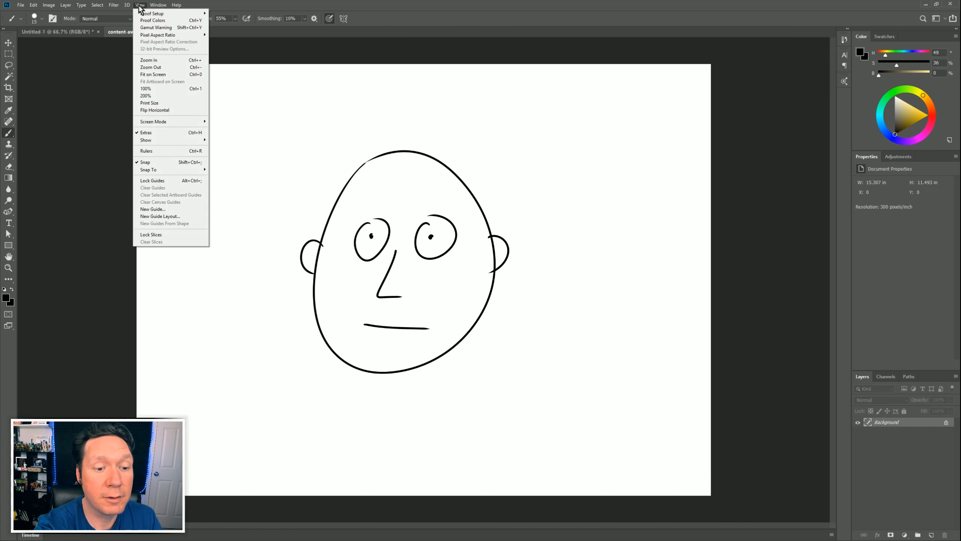
pyautogui.click(159, 110)
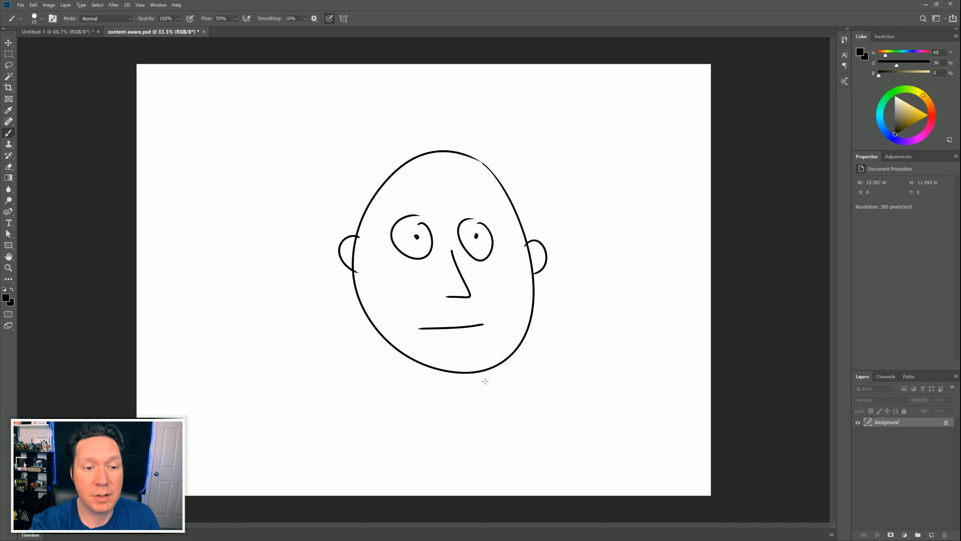
pyautogui.click(140, 5)
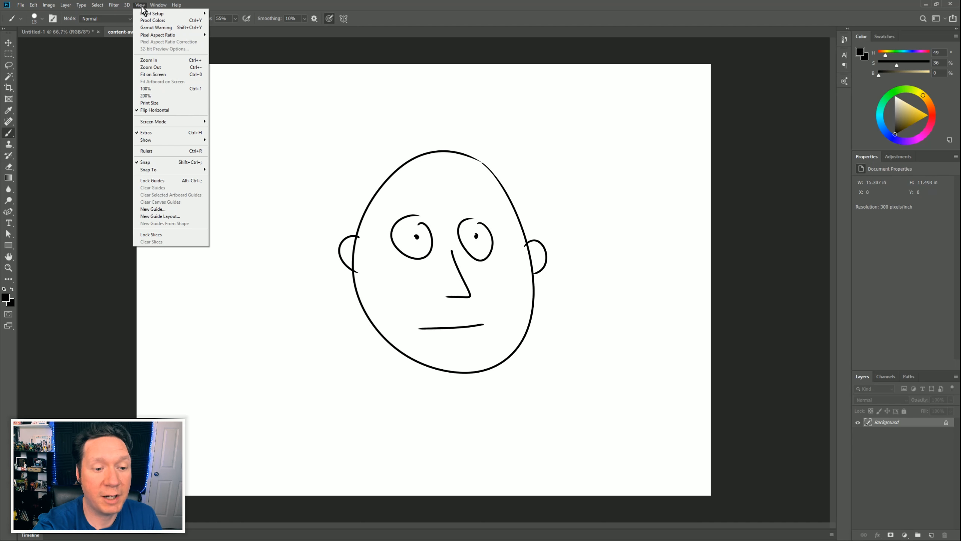
pyautogui.click(162, 111)
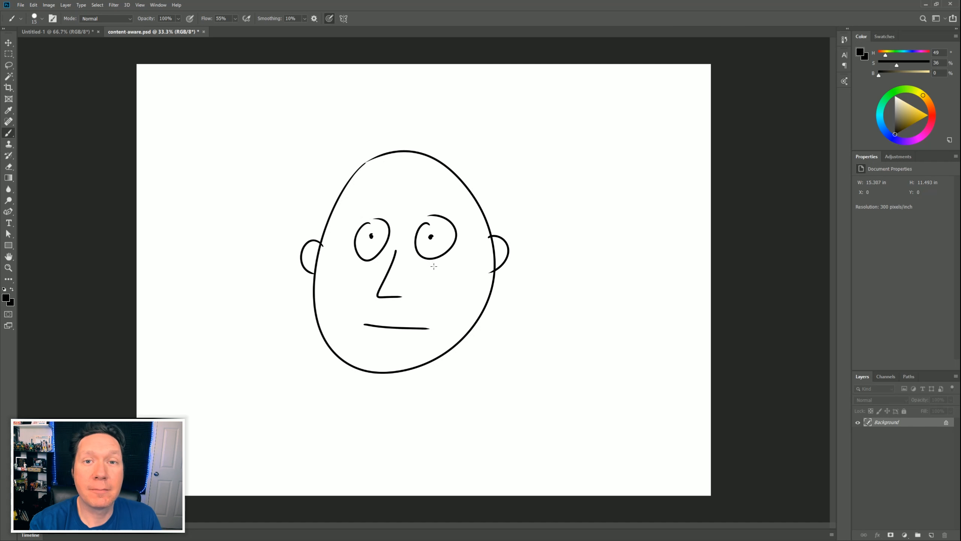
# Step: Open the Export As settings for the face drawing
pyautogui.click(20, 5)
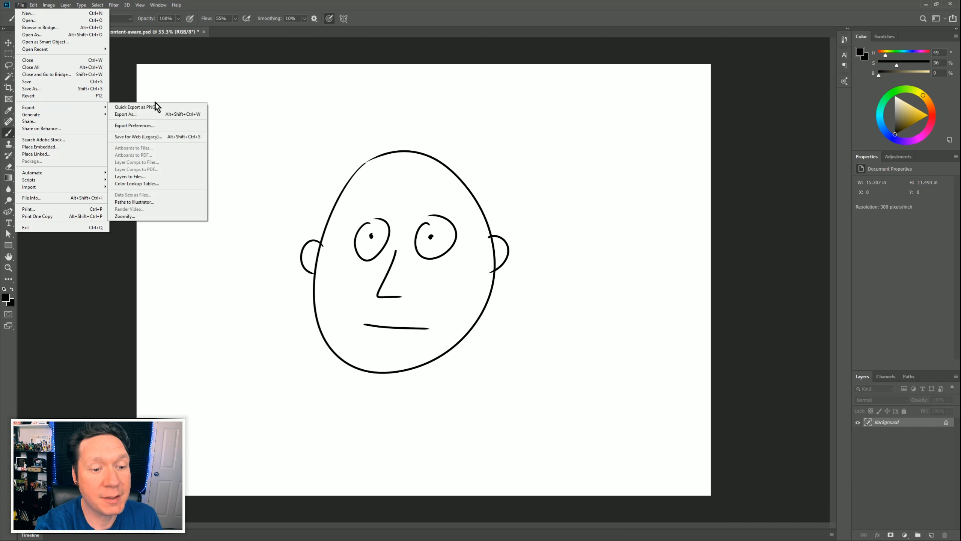
pyautogui.click(144, 116)
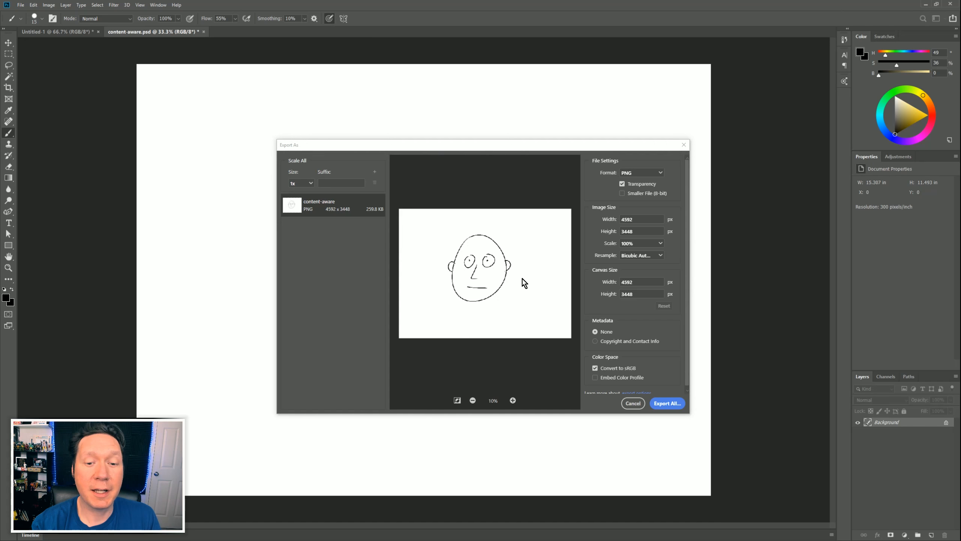